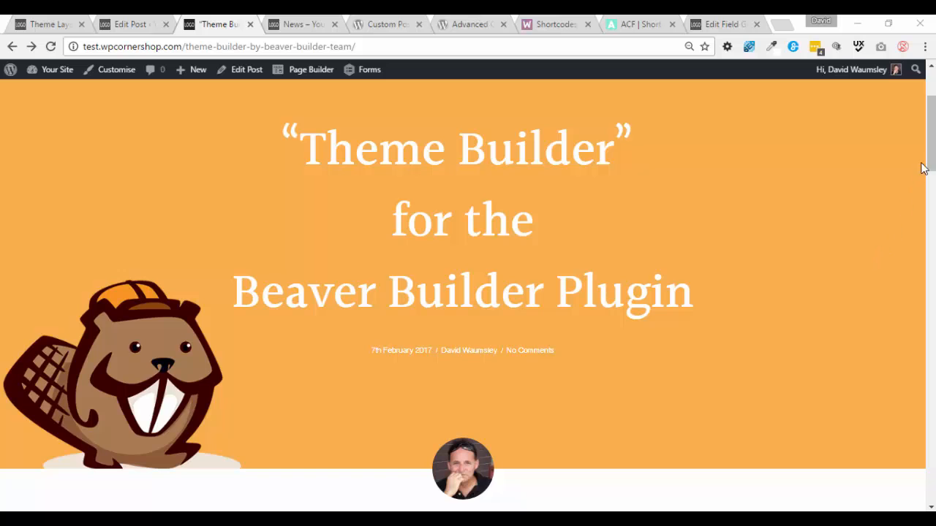
# - Read the Theme Builder post from its introduction to the "Why I think we should get excited?" section and return to the title
pyautogui.moveTo(929, 161); pyautogui.dragTo(926, 239)
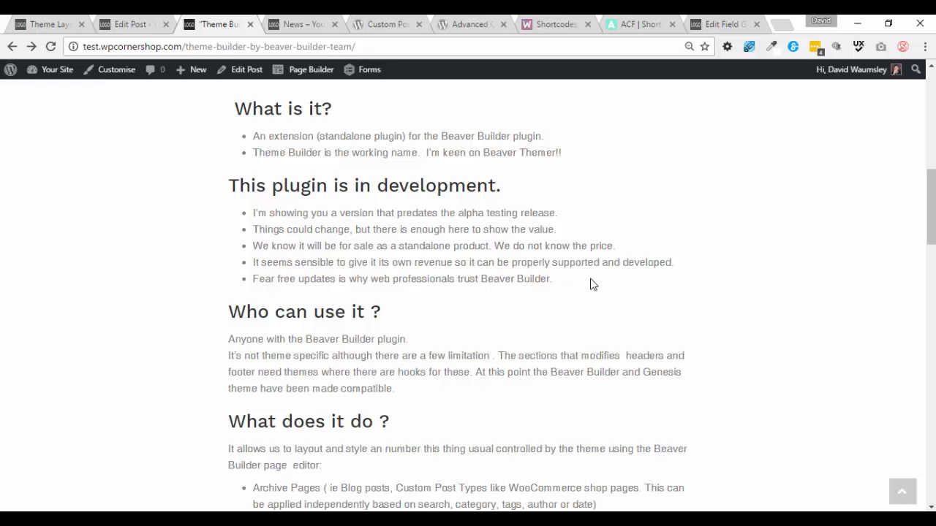
pyautogui.scroll(-1, 592, 285)
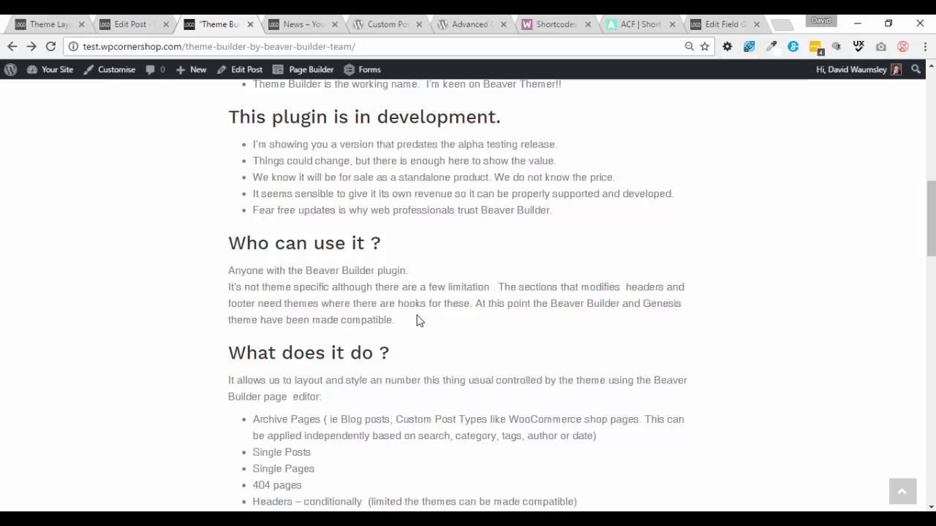
pyautogui.scroll(-2, 465, 305)
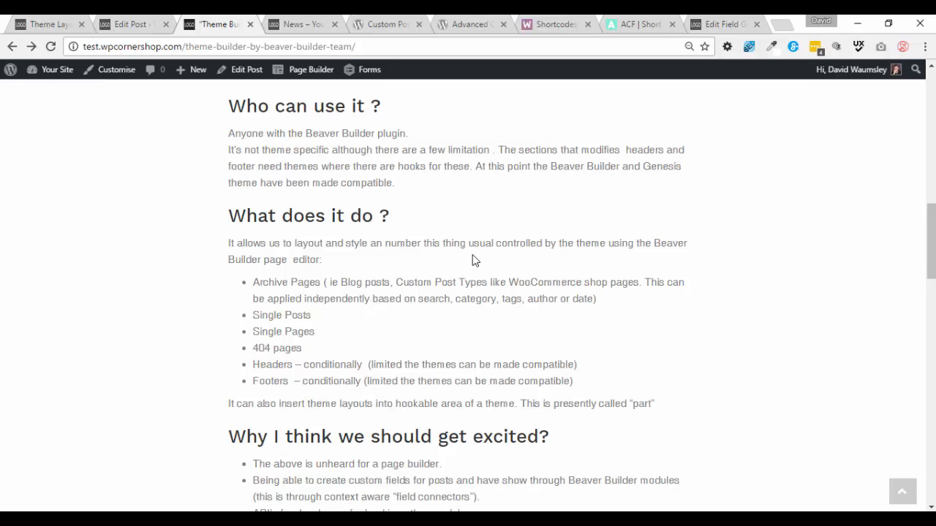
pyautogui.scroll(-1, 472, 261)
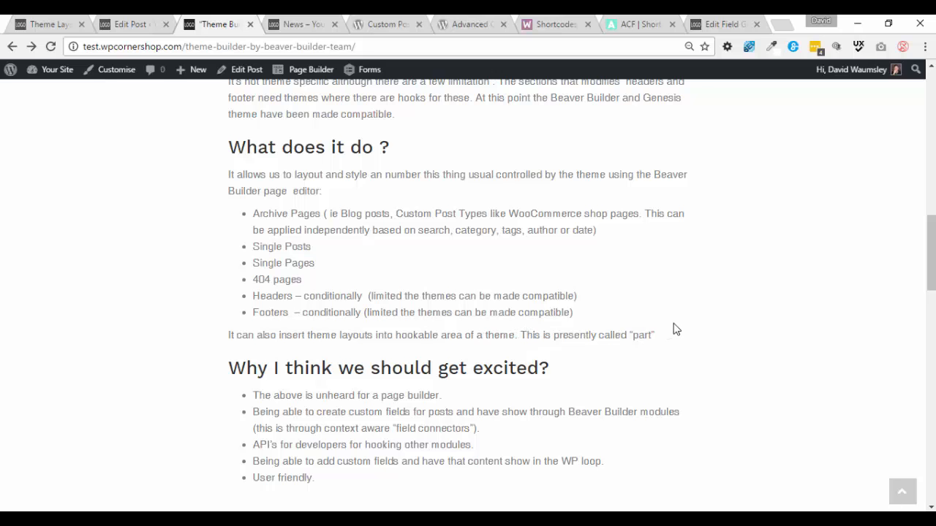
pyautogui.scroll(-1, 674, 330)
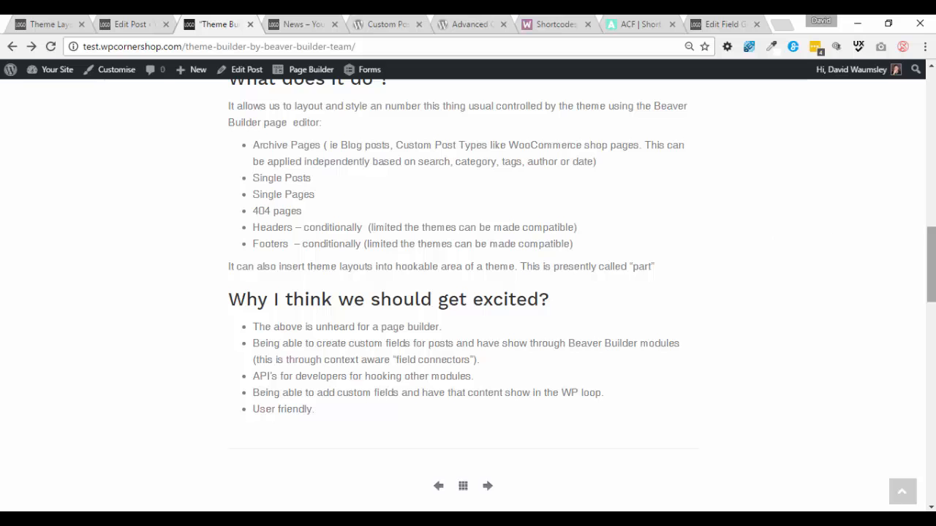
pyautogui.moveTo(932, 238); pyautogui.dragTo(902, 89)
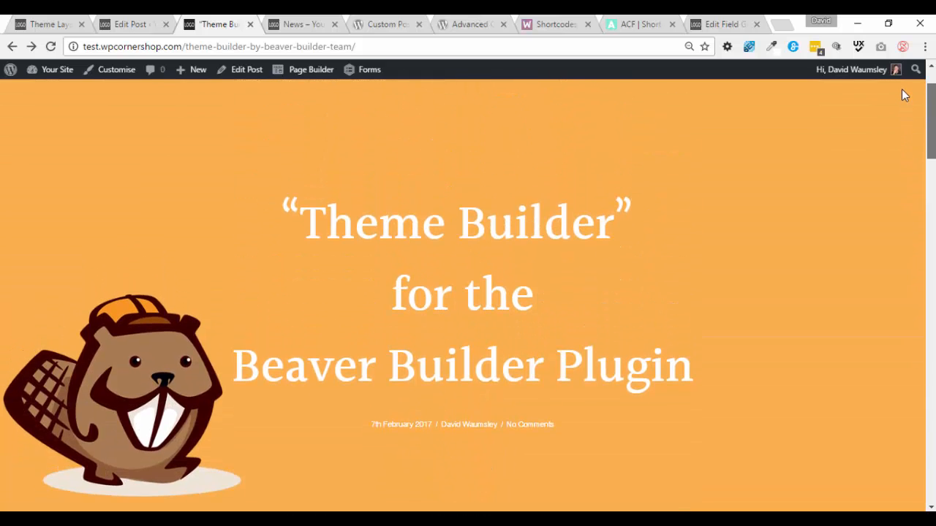
pyautogui.moveTo(902, 89); pyautogui.dragTo(902, 89)
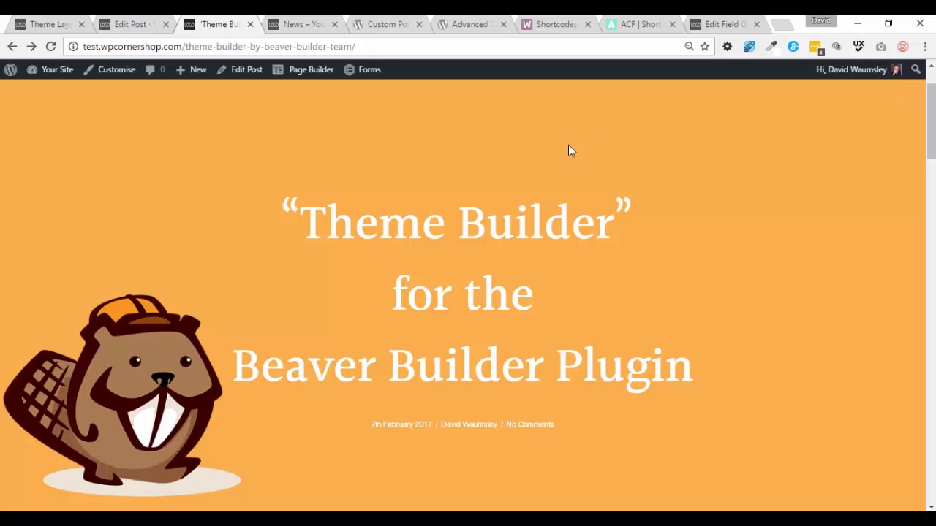
# - Examine the published post's image slider, author box, dynamic gallery and extra image below the main text
pyautogui.moveTo(931, 135); pyautogui.dragTo(932, 351)
pyautogui.click(665, 211)
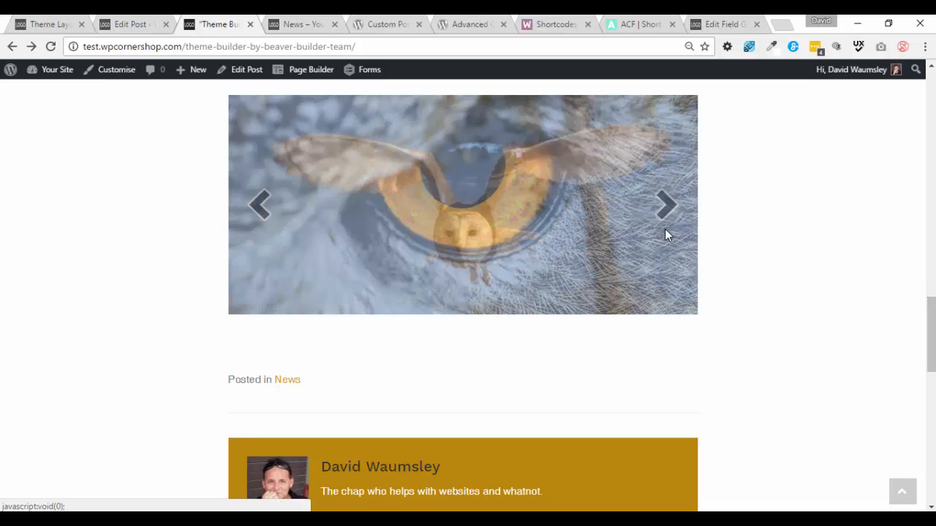
pyautogui.scroll(-5, 833, 258)
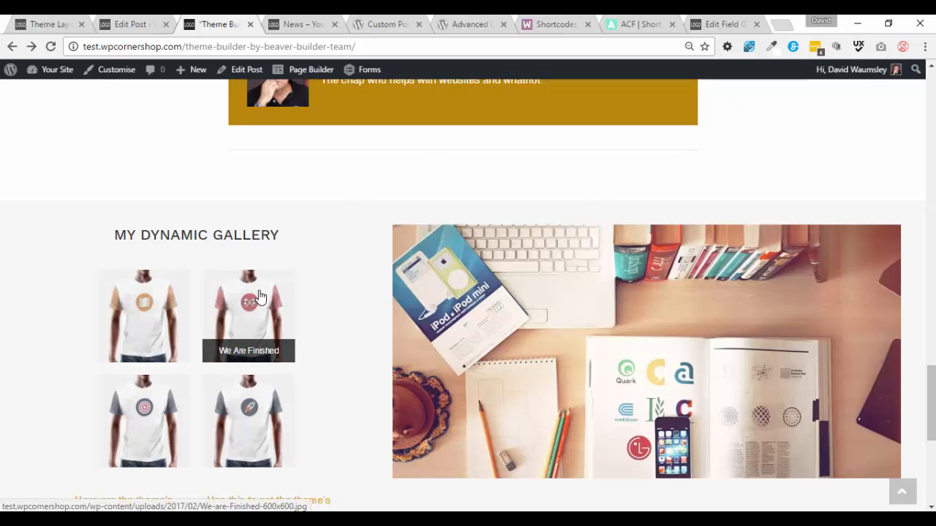
pyautogui.scroll(-1, 455, 259)
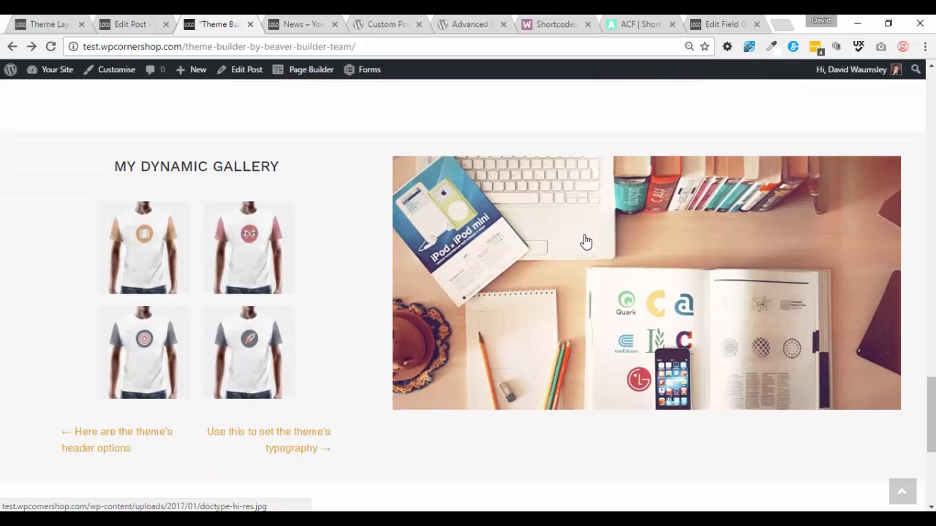
pyautogui.scroll(5, 753, 259)
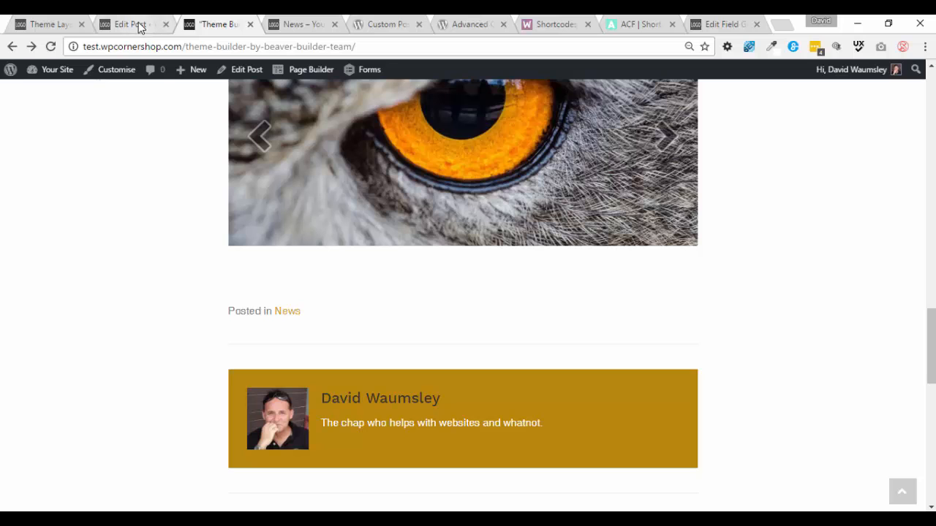
pyautogui.click(138, 24)
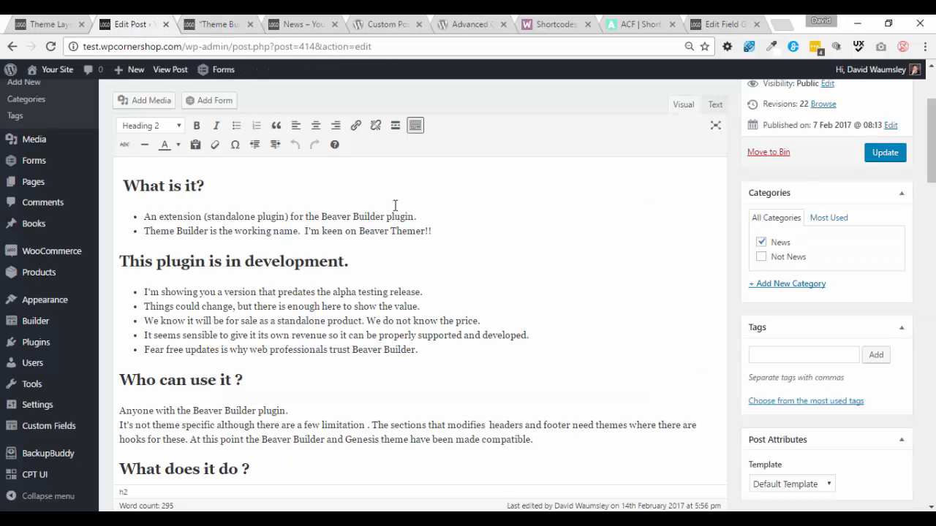
pyautogui.click(204, 24)
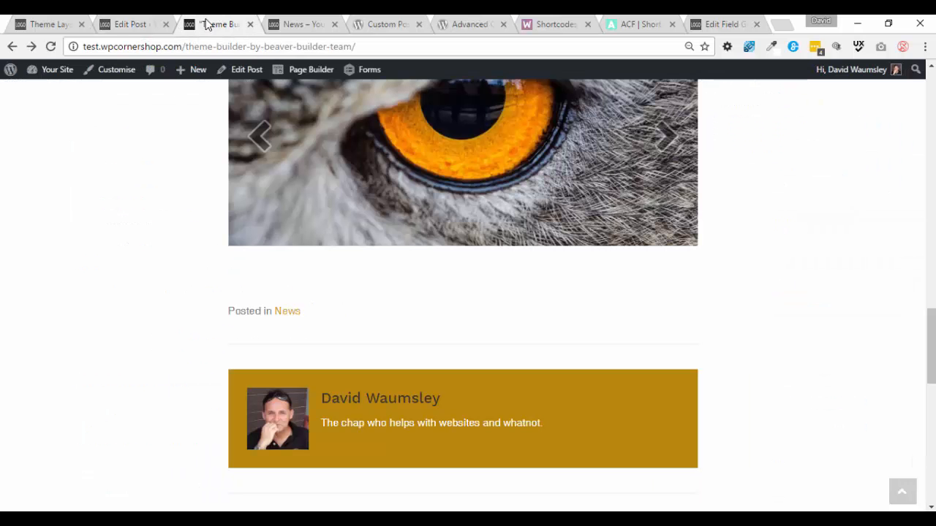
pyautogui.moveTo(932, 330); pyautogui.dragTo(931, 395)
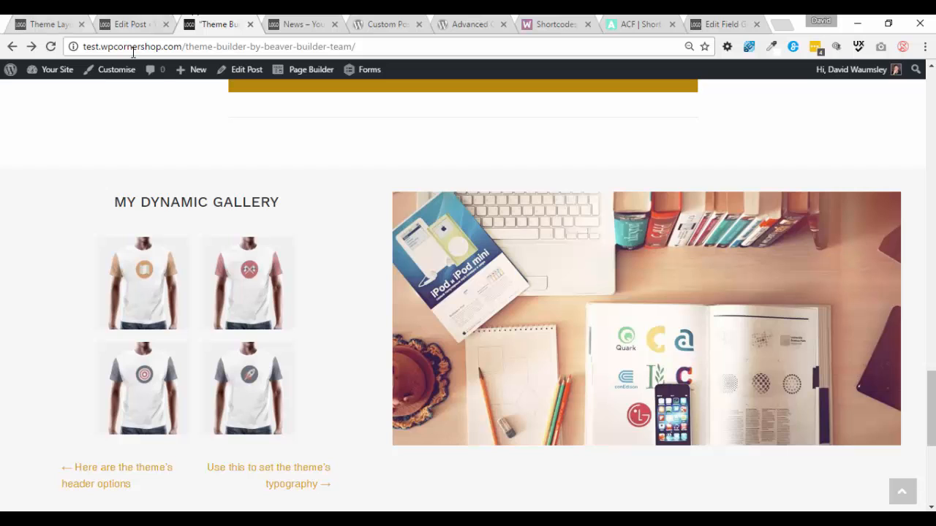
# - Examine the Slider, Gallery, image and Text custom fields below the content in the post's editor
pyautogui.click(131, 27)
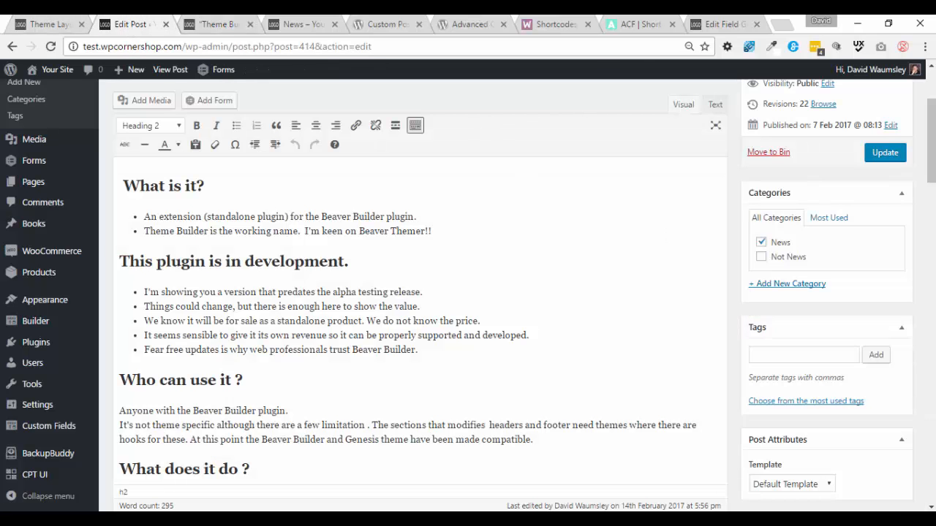
pyautogui.moveTo(931, 140); pyautogui.dragTo(933, 268)
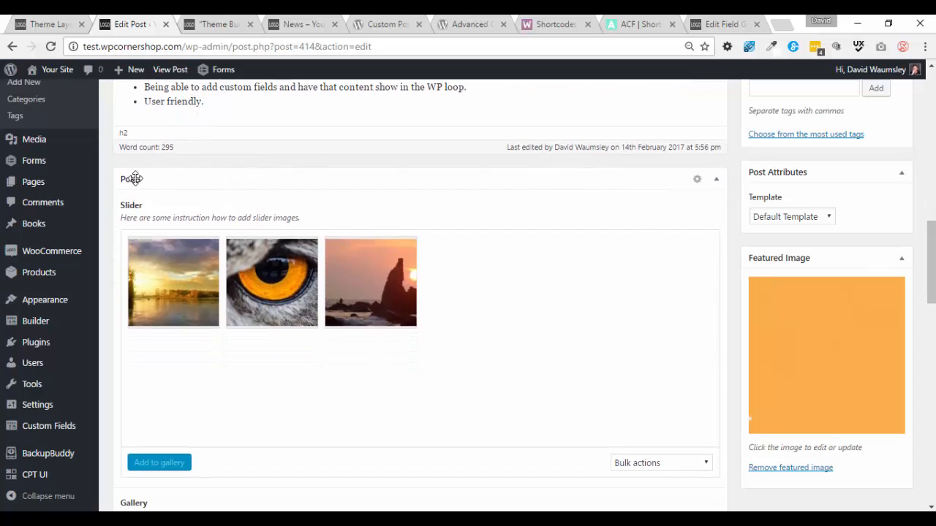
pyautogui.moveTo(148, 280)
pyautogui.scroll(-3, 400, 284)
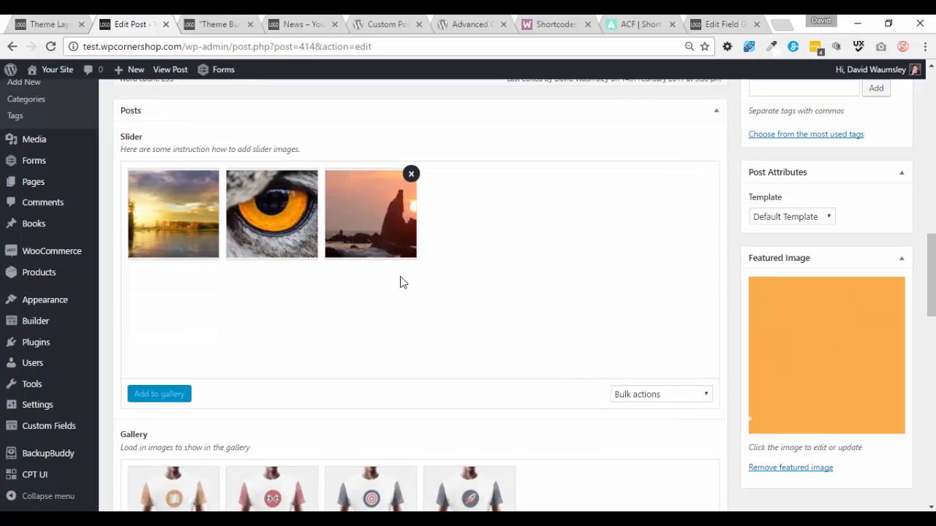
pyautogui.scroll(-8, 491, 335)
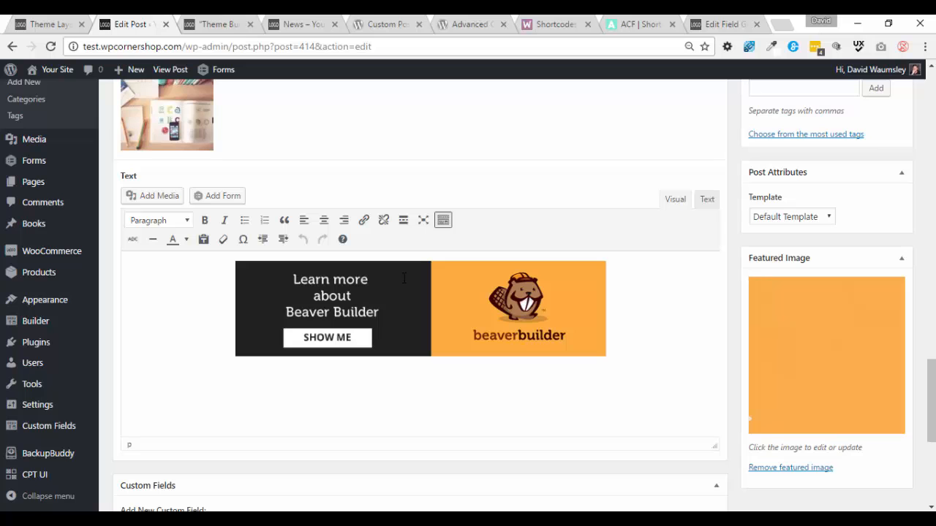
pyautogui.moveTo(932, 391); pyautogui.dragTo(932, 247)
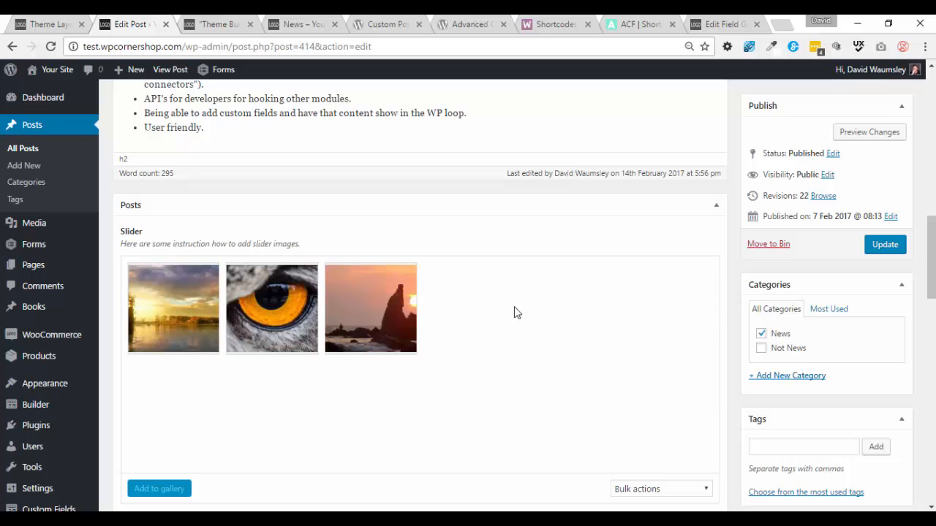
pyautogui.scroll(-1, 514, 312)
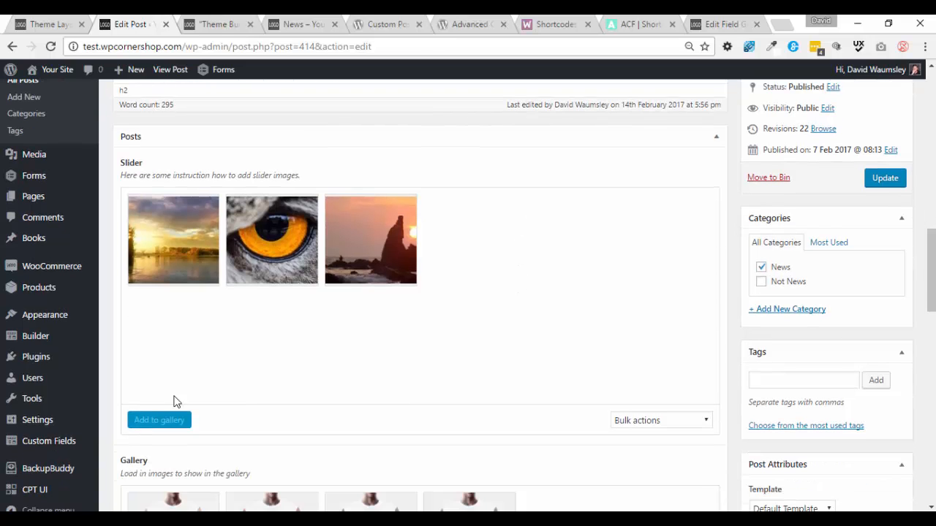
pyautogui.moveTo(30, 448)
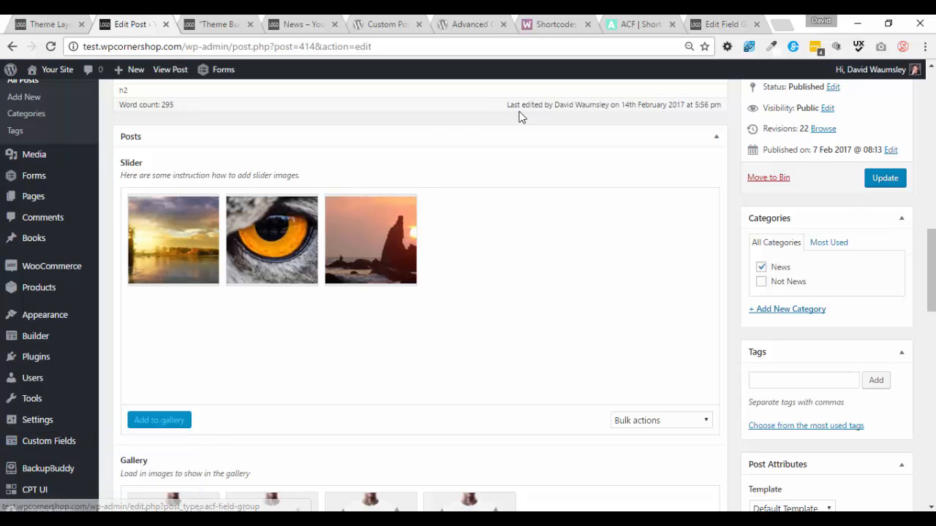
# - Review the ratings and supported field types on the Advanced Custom Fields plugin page at wordpress.org
pyautogui.click(461, 24)
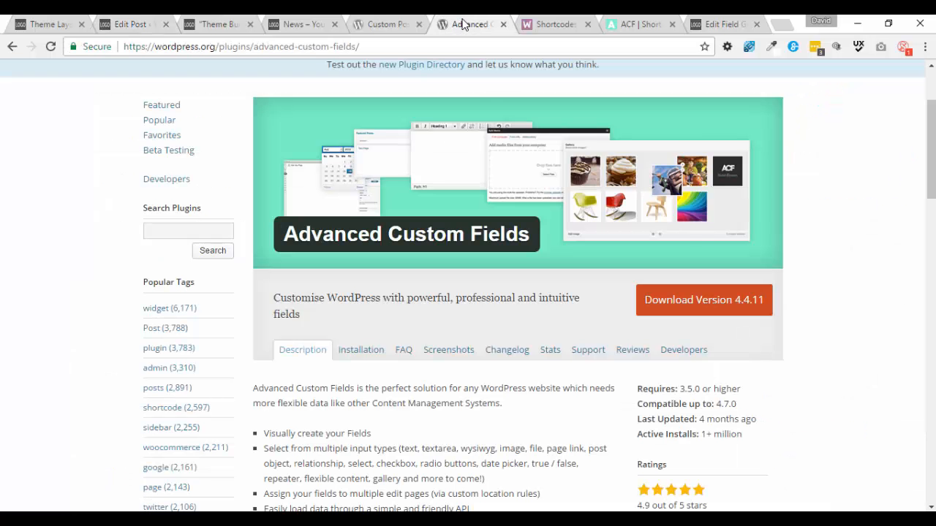
pyautogui.moveTo(931, 158); pyautogui.dragTo(932, 212)
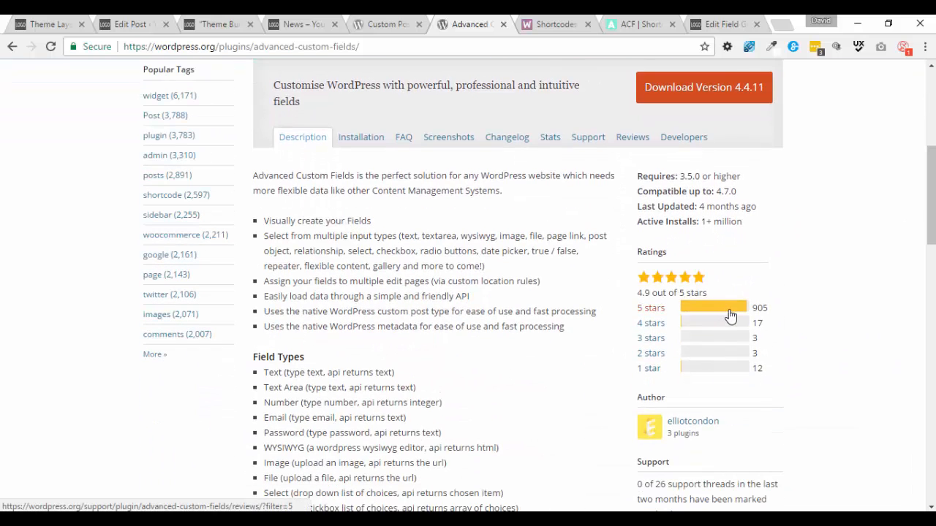
pyautogui.scroll(-3, 565, 314)
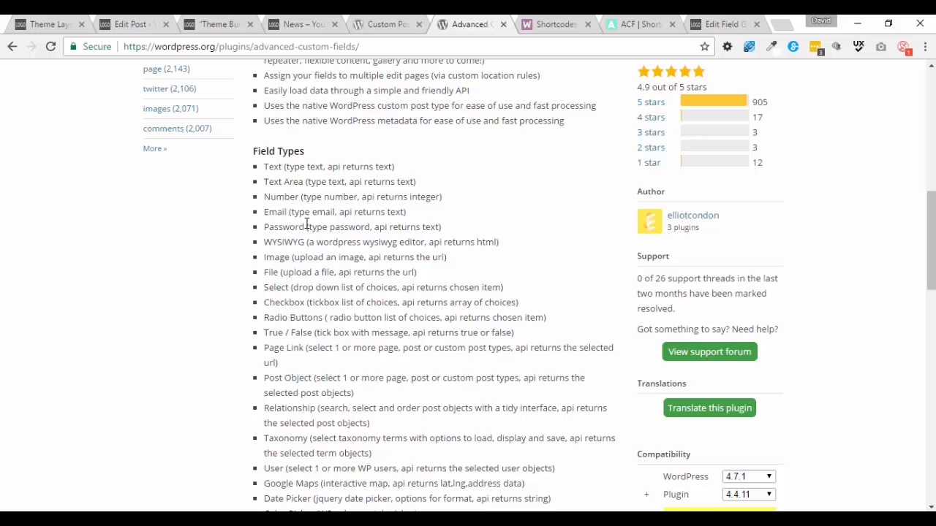
pyautogui.scroll(-3, 316, 301)
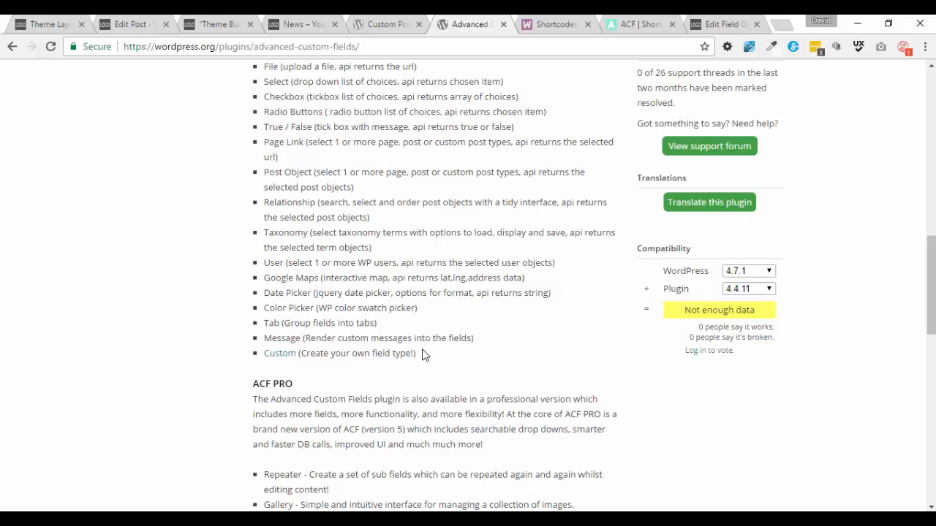
pyautogui.scroll(2, 420, 342)
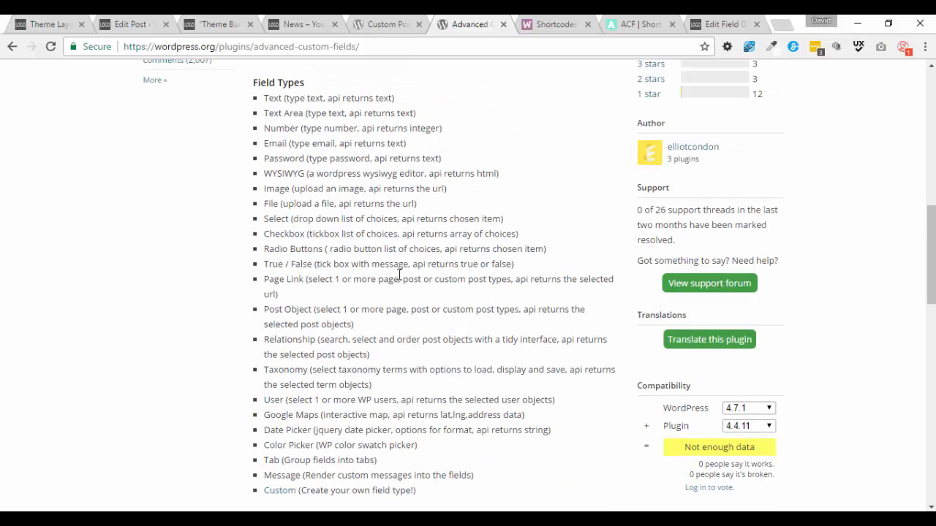
pyautogui.scroll(5, 400, 275)
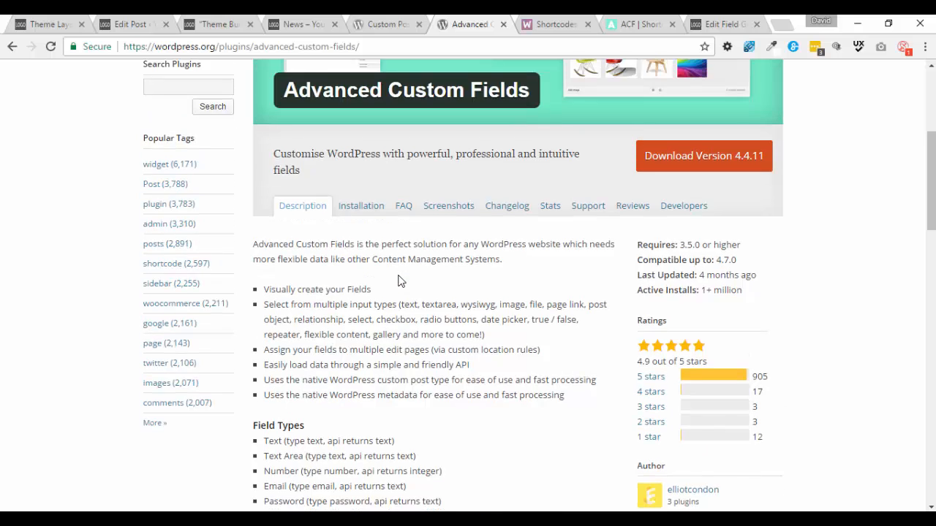
pyautogui.scroll(2, 400, 280)
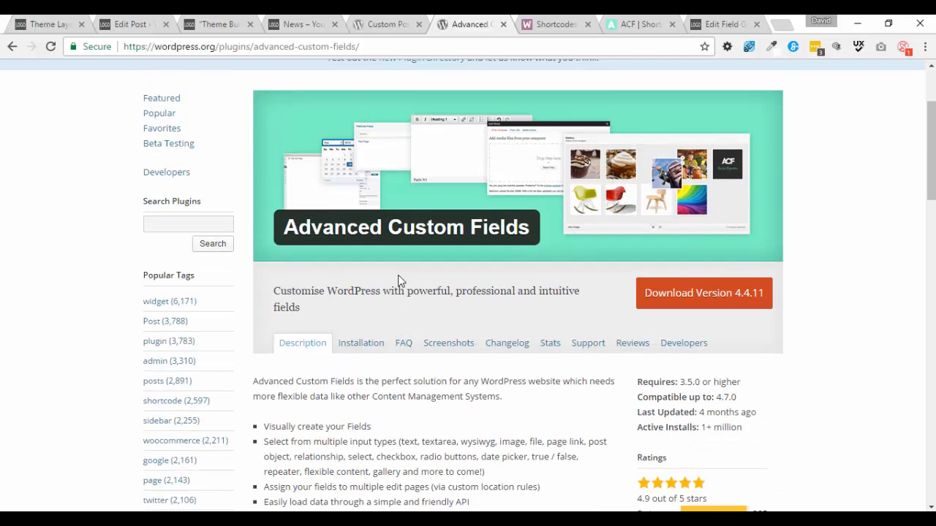
# - Examine the Posts custom field group, covering its Slider, Gallery, Extra Image and Text fields and its post type location rule
pyautogui.click(221, 26)
pyautogui.click(132, 24)
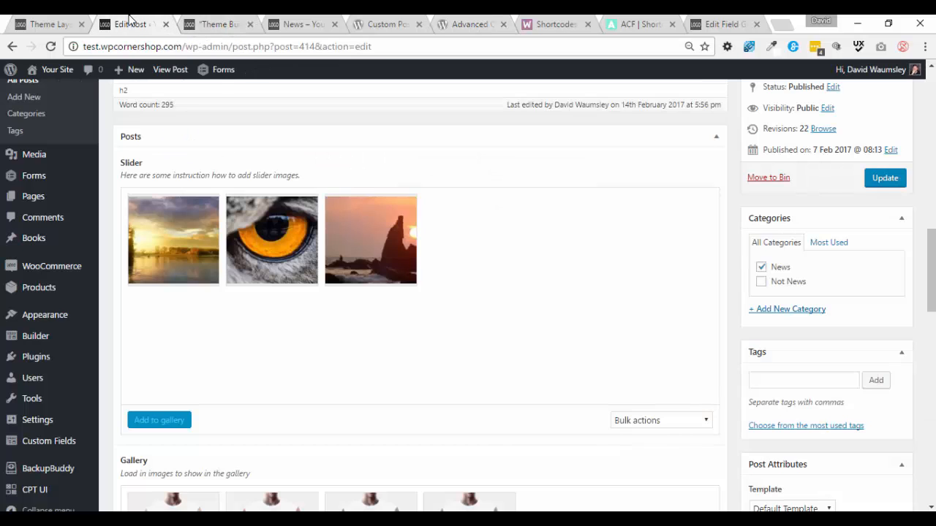
pyautogui.moveTo(57, 444)
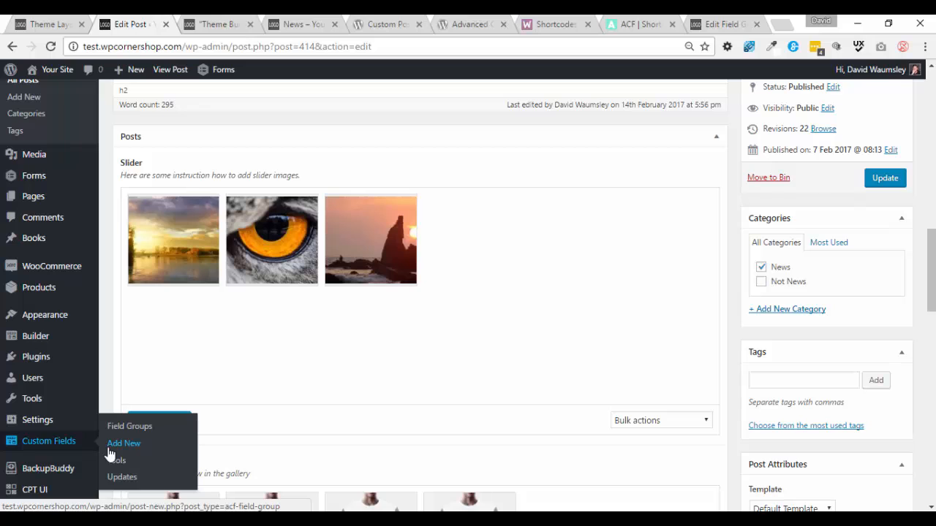
pyautogui.click(724, 24)
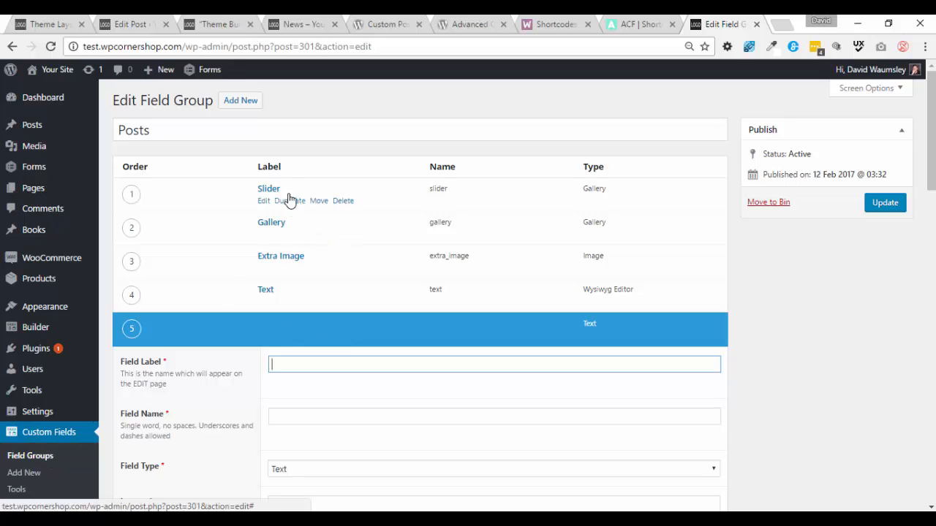
pyautogui.scroll(-1, 762, 351)
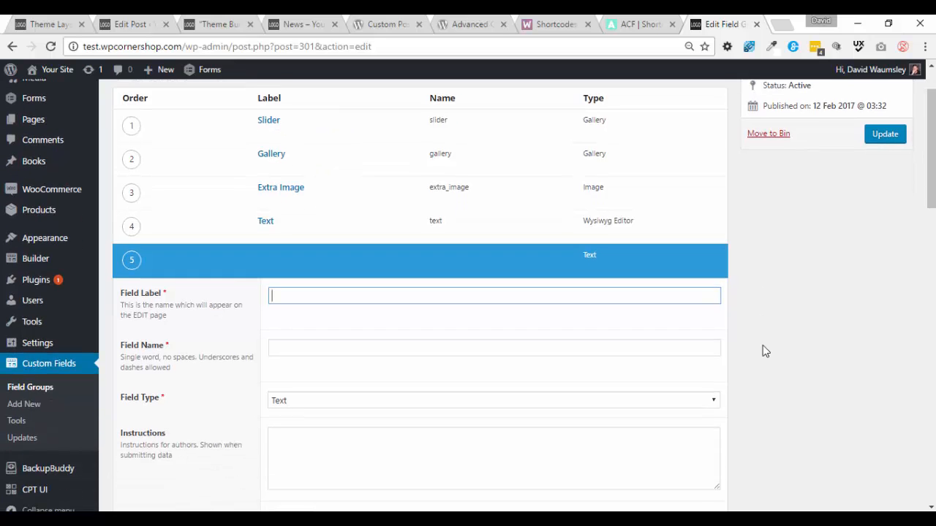
pyautogui.scroll(-8, 762, 345)
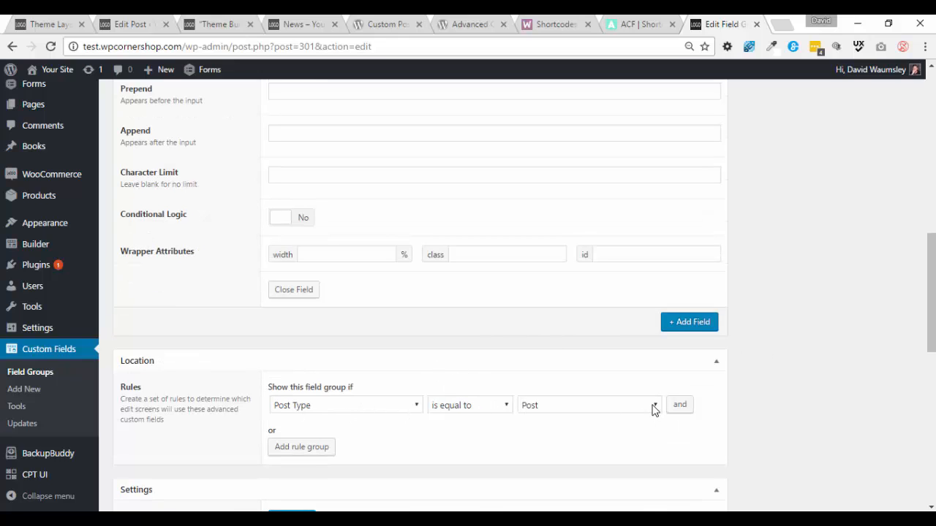
pyautogui.scroll(8, 805, 394)
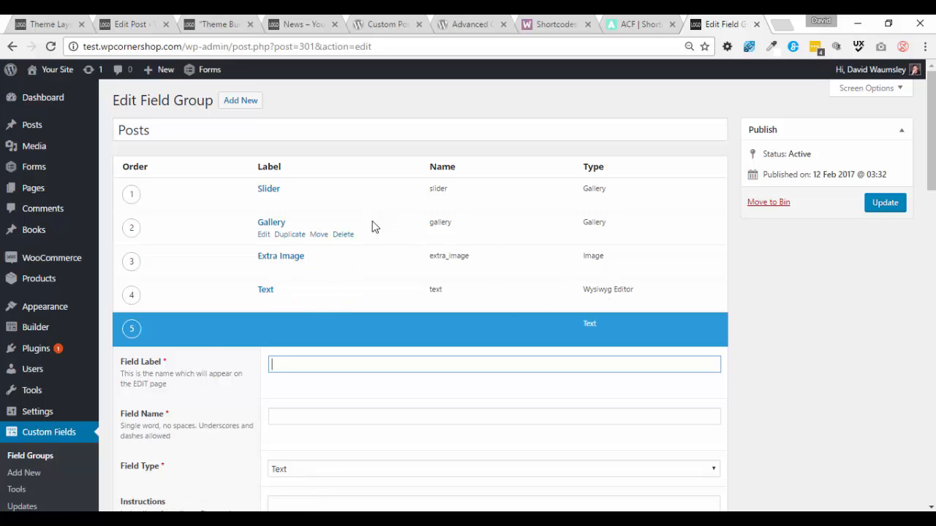
pyautogui.scroll(-2, 313, 303)
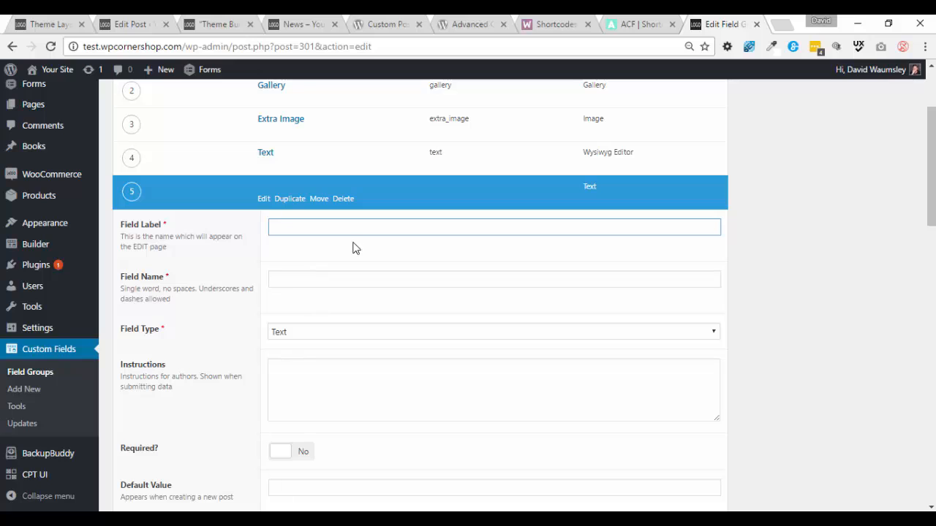
pyautogui.scroll(-2, 462, 286)
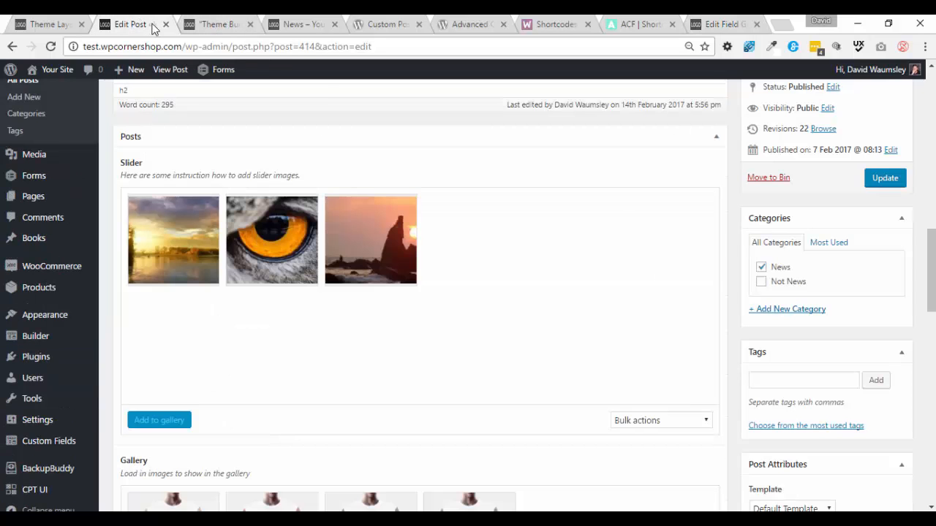
# - Review the Theme Layouts list, checking the type and location of the My Single Post layout
pyautogui.click(152, 26)
pyautogui.moveTo(130, 82)
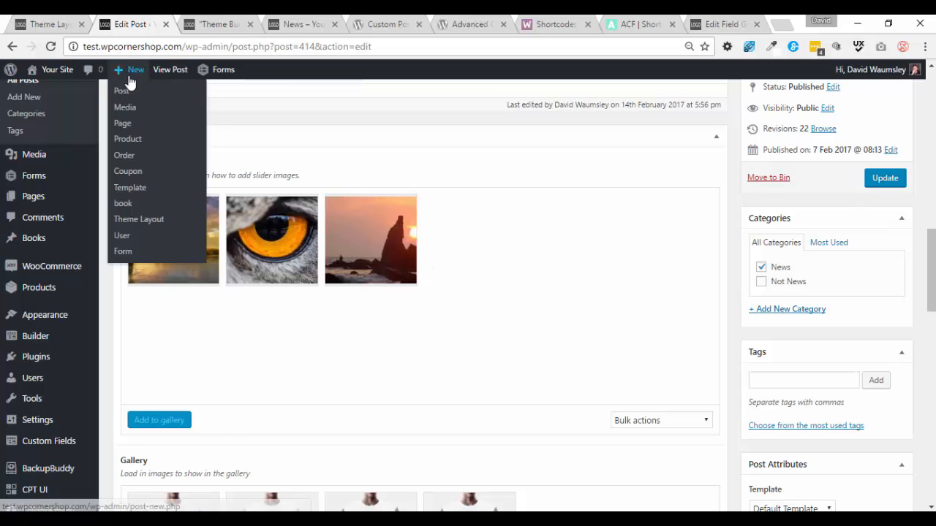
pyautogui.moveTo(51, 349)
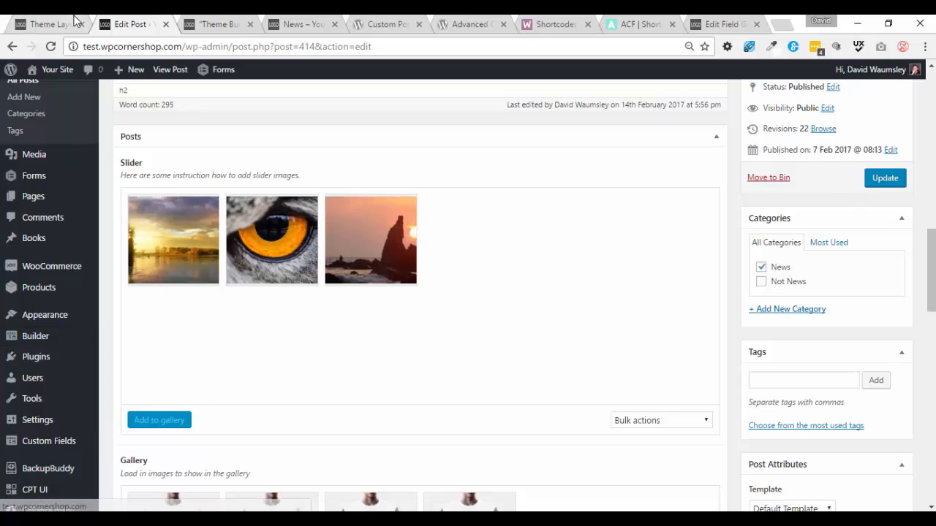
pyautogui.click(71, 22)
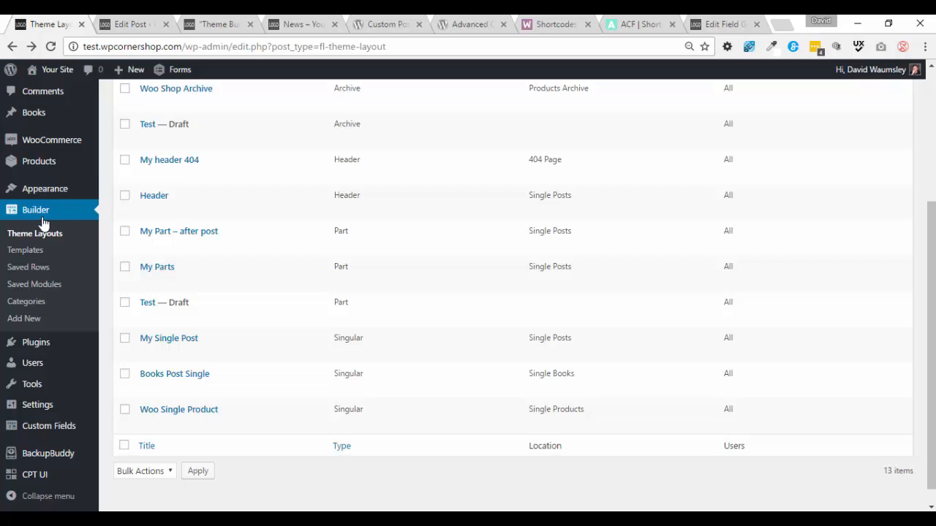
pyautogui.scroll(3, 401, 282)
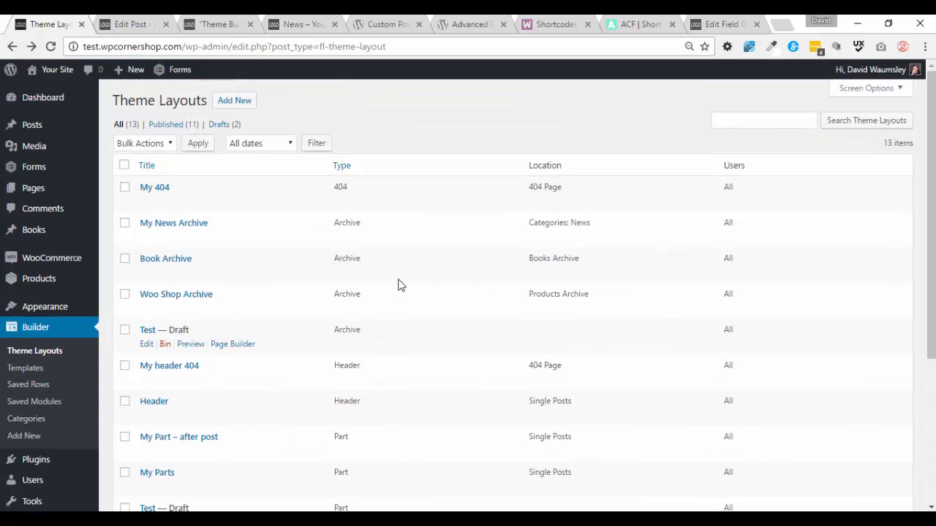
pyautogui.scroll(-3, 378, 236)
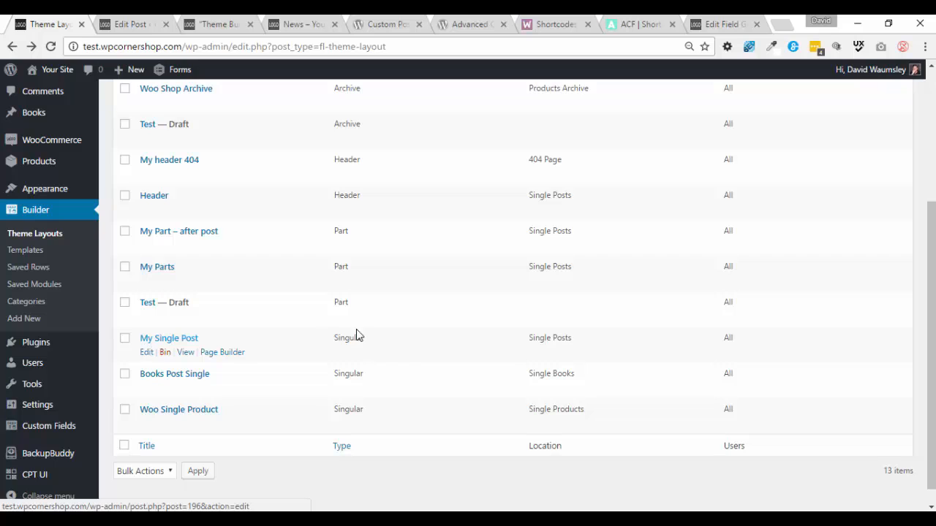
pyautogui.moveTo(339, 340); pyautogui.dragTo(362, 338)
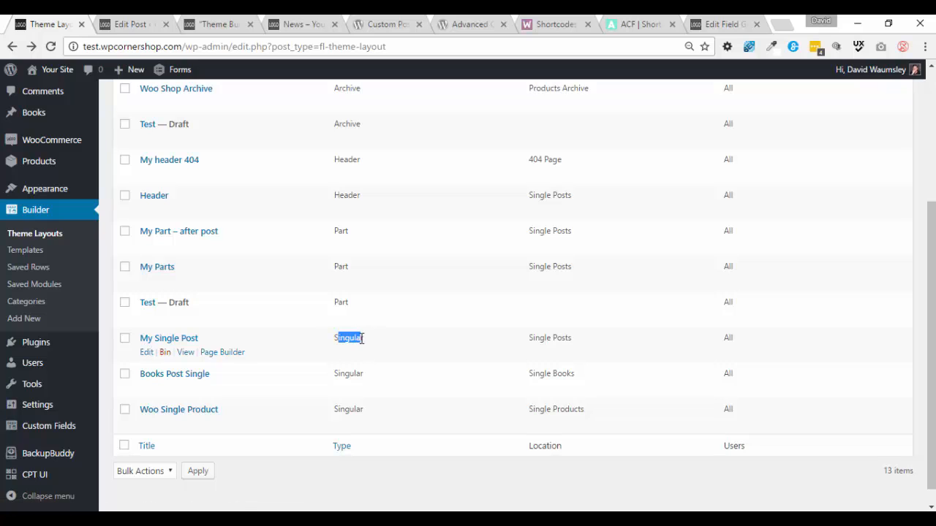
pyautogui.moveTo(535, 340); pyautogui.dragTo(580, 341)
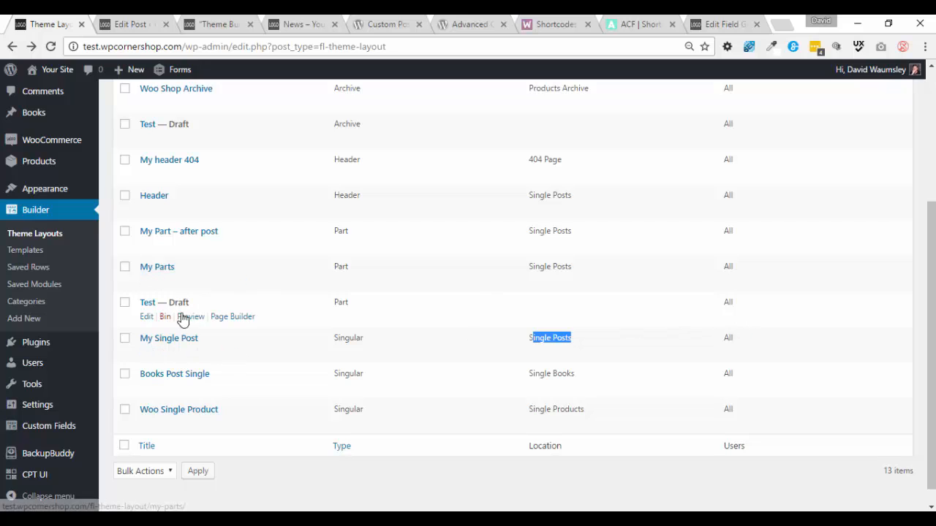
# - Open the My Single Post theme layout and review its type and location options, keeping Single and All Posts
pyautogui.click(166, 340)
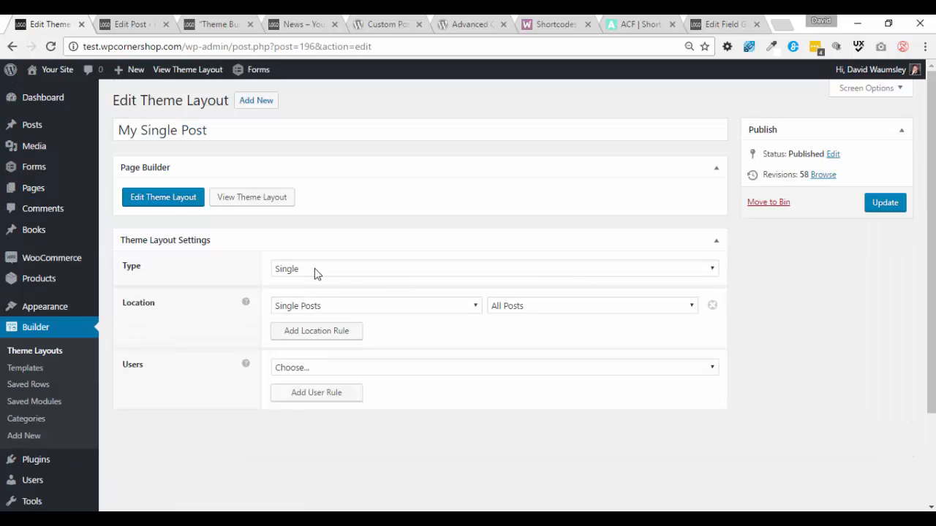
pyautogui.click(358, 269)
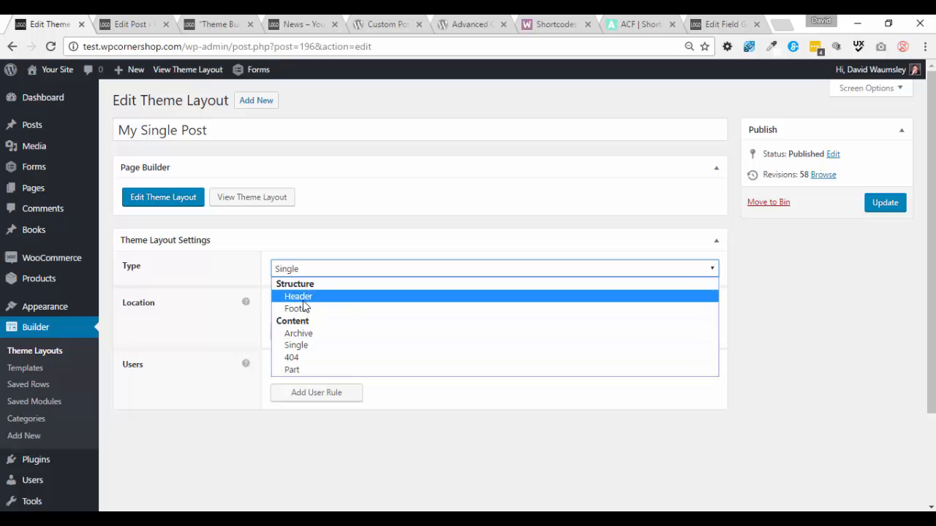
pyautogui.click(301, 345)
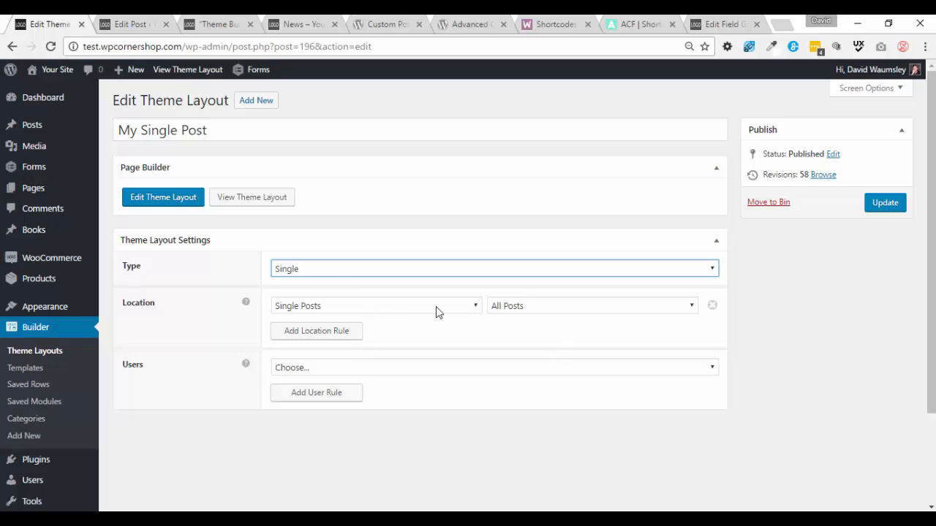
pyautogui.click(692, 307)
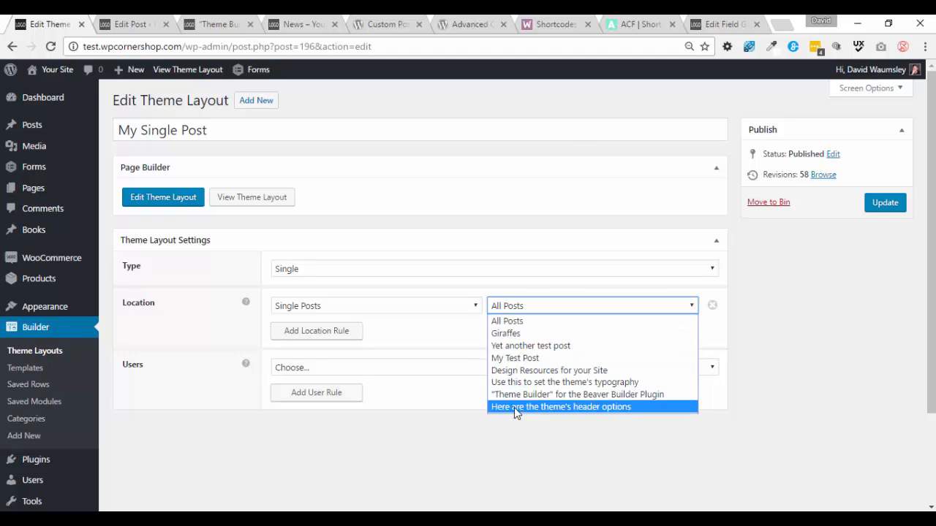
pyautogui.click(455, 480)
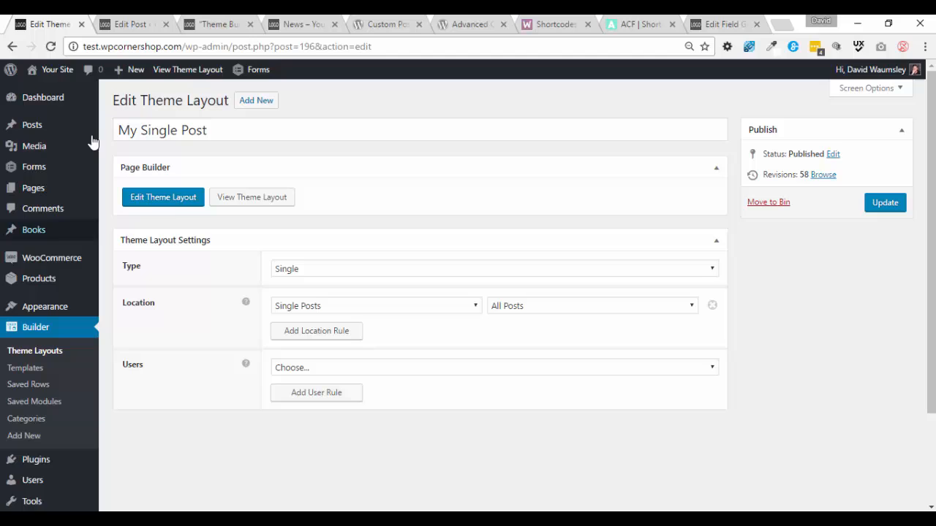
# - Edit the My Single Post layout in the page builder and preview it as the single post "Yet another test post"
pyautogui.click(173, 206)
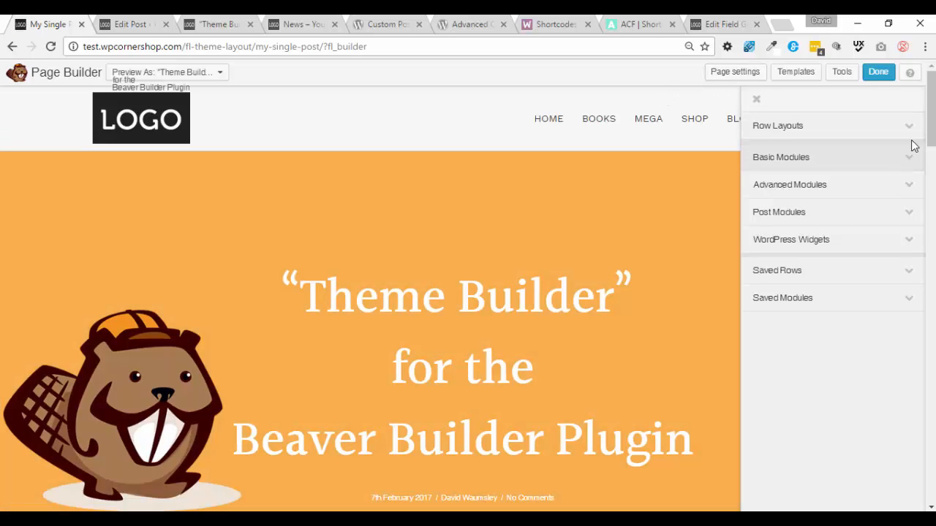
pyautogui.moveTo(930, 111)
pyautogui.mouseDown()
pyautogui.moveTo(928, 193)
pyautogui.moveTo(918, 107)
pyautogui.mouseUp()
pyautogui.click(206, 85)
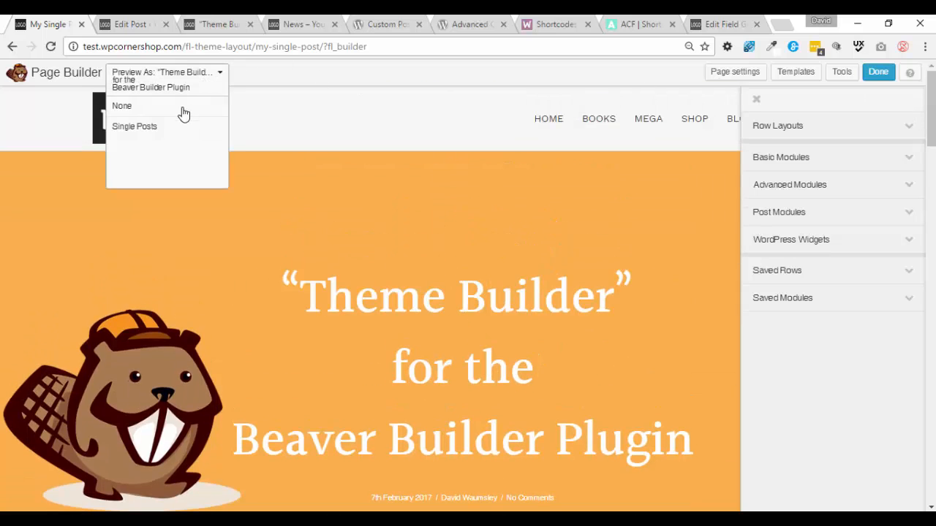
pyautogui.click(163, 127)
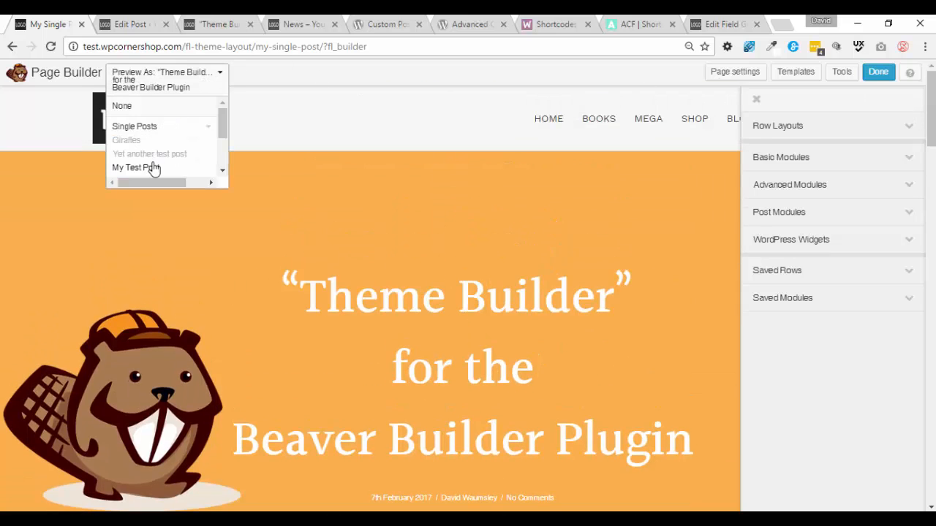
pyautogui.click(124, 159)
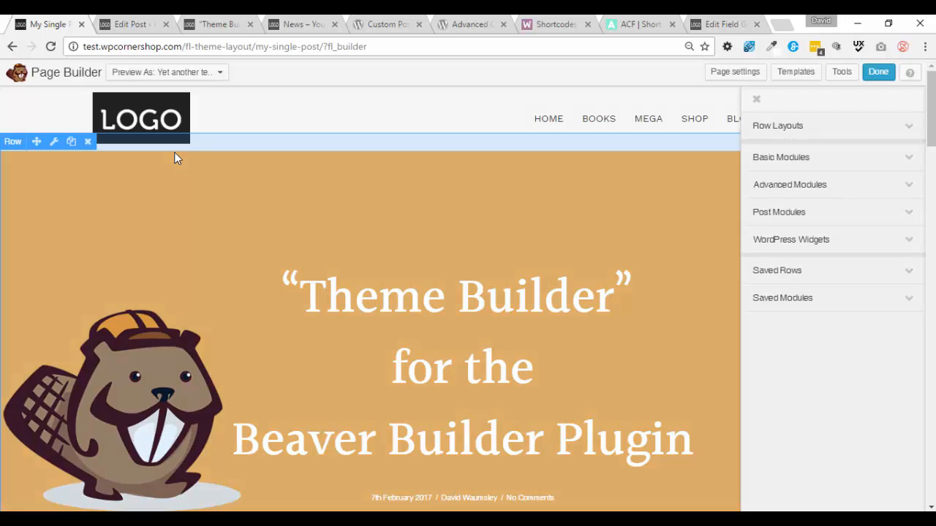
# - Look through the previewed layout, from the title image down to the dynamic gallery and back to the slideshow above the author box
pyautogui.scroll(-15, 515, 150)
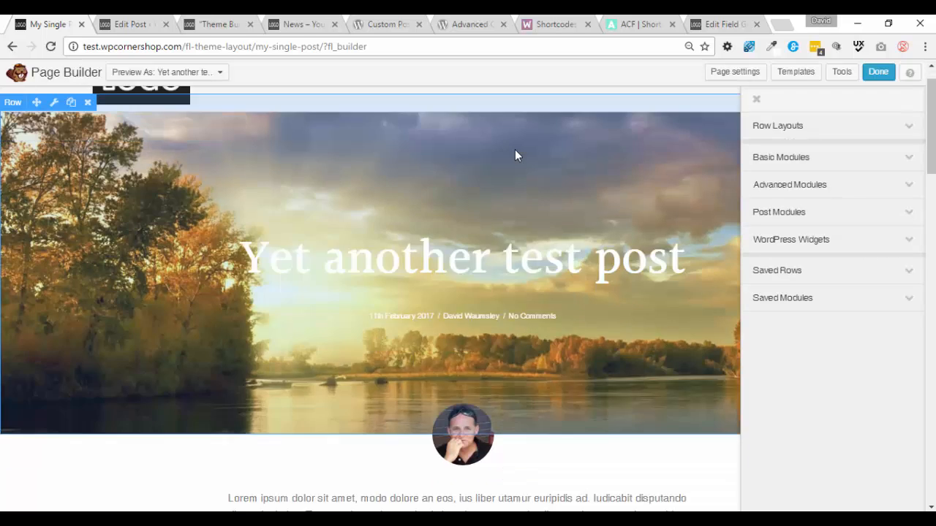
pyautogui.scroll(-10, 515, 160)
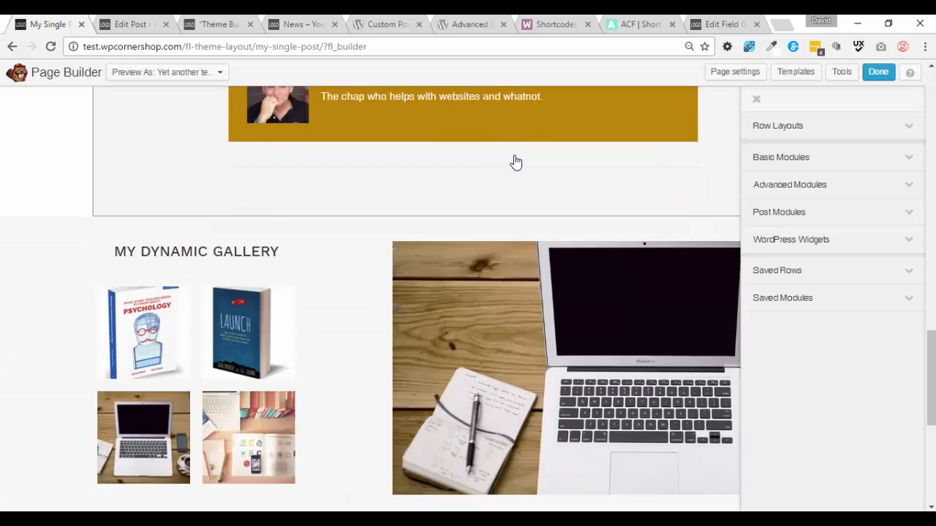
pyautogui.scroll(2, 512, 179)
pyautogui.scroll(10, 511, 179)
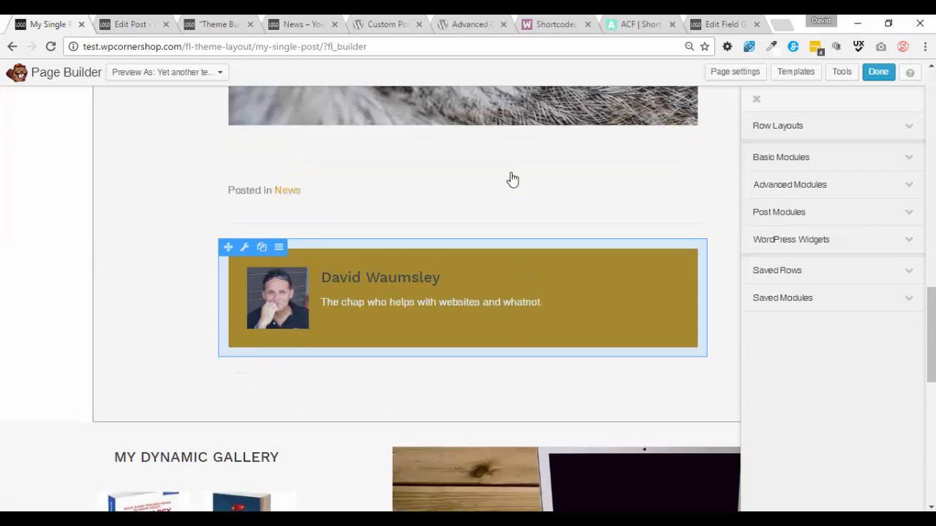
pyautogui.scroll(-3, 512, 179)
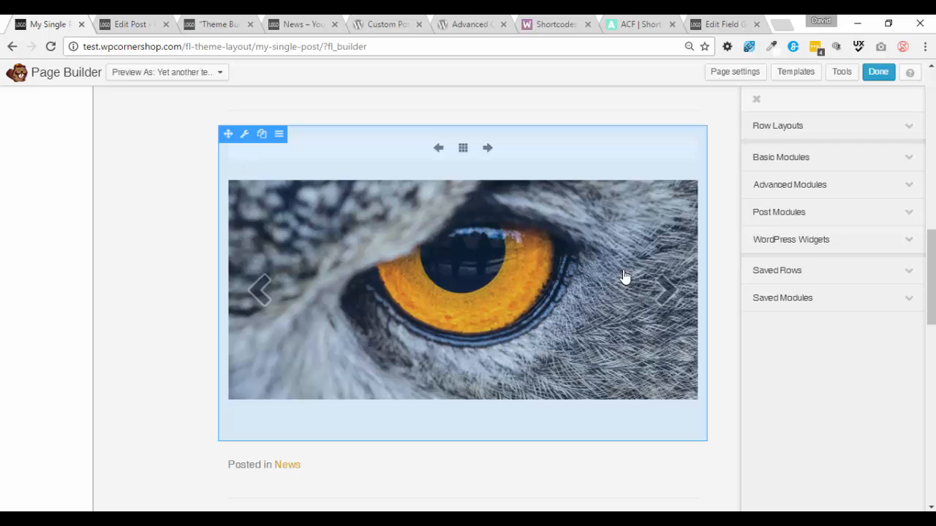
# - Open the slideshow module's settings, check the gallery field name behind its photos, and save it as slider
pyautogui.click(441, 246)
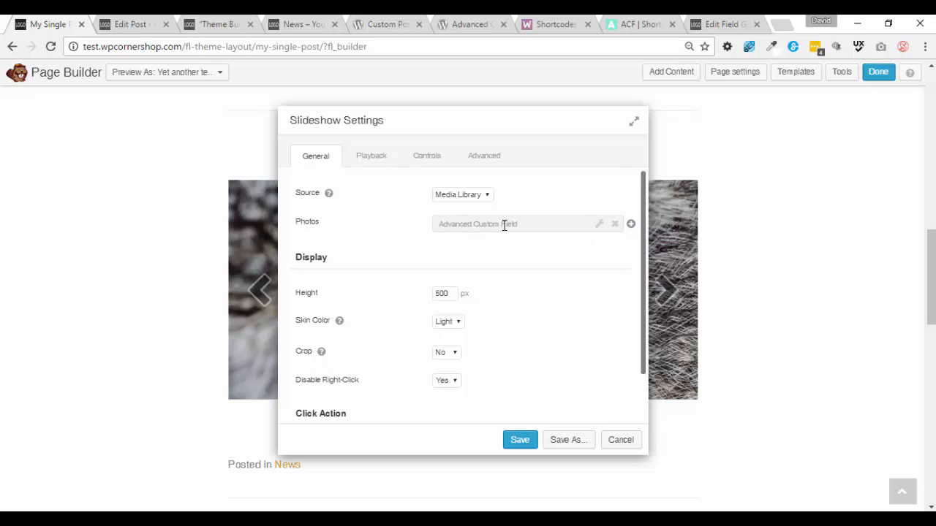
pyautogui.click(601, 225)
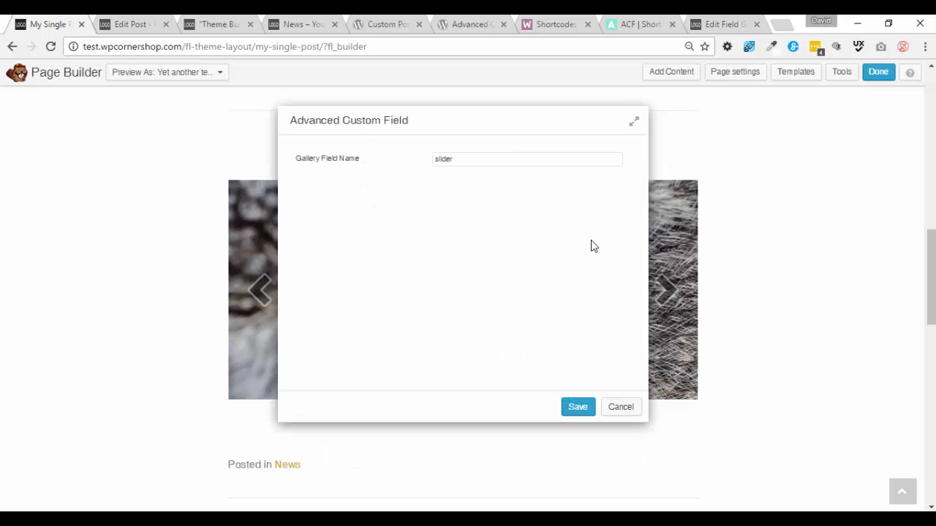
pyautogui.doubleClick(447, 159)
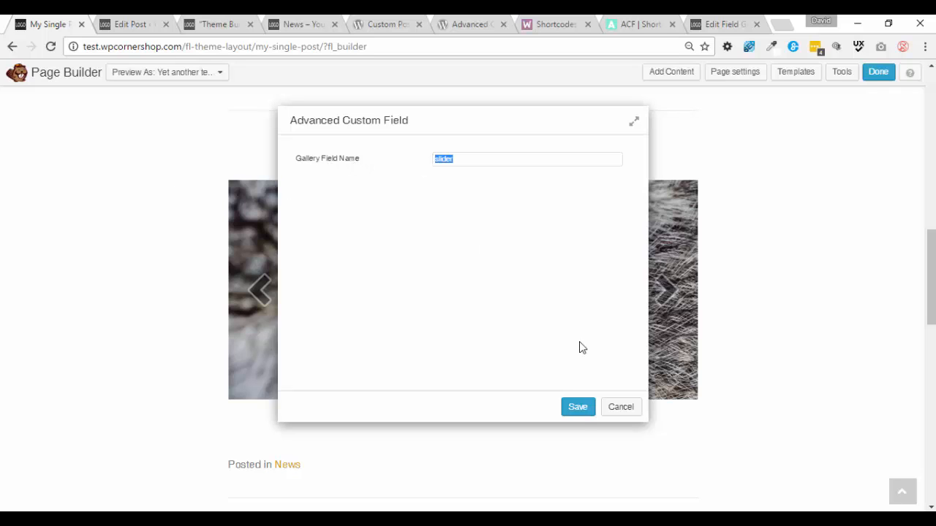
pyautogui.click(577, 406)
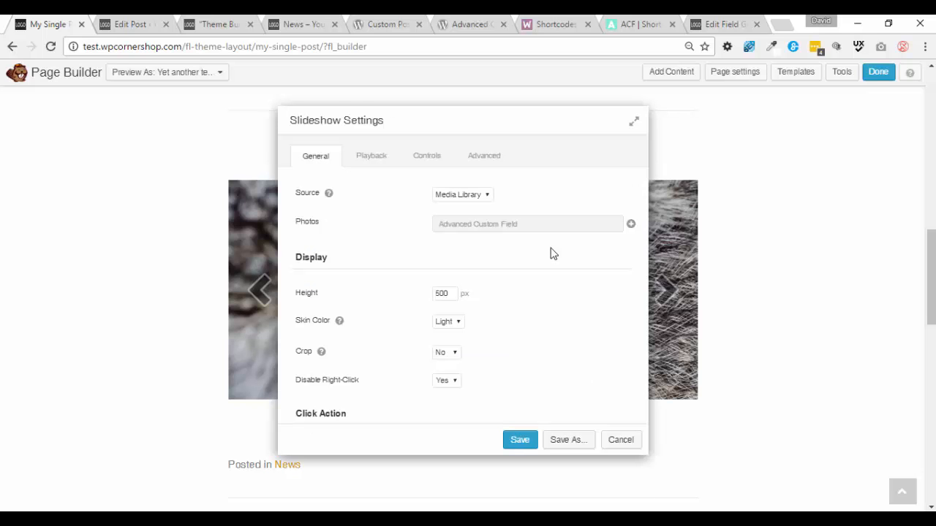
# - View the available field connections for the slideshow's photos and remove the Advanced Custom Field connection
pyautogui.click(632, 230)
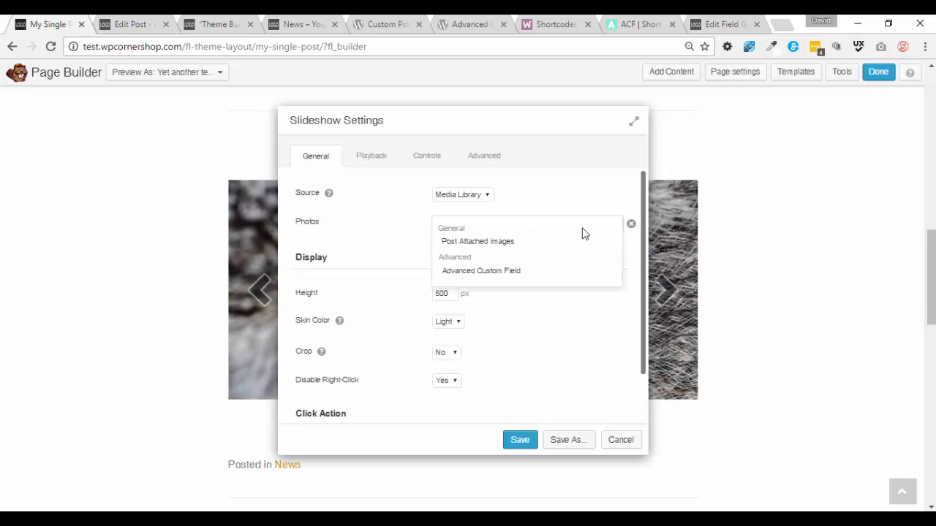
pyautogui.click(593, 193)
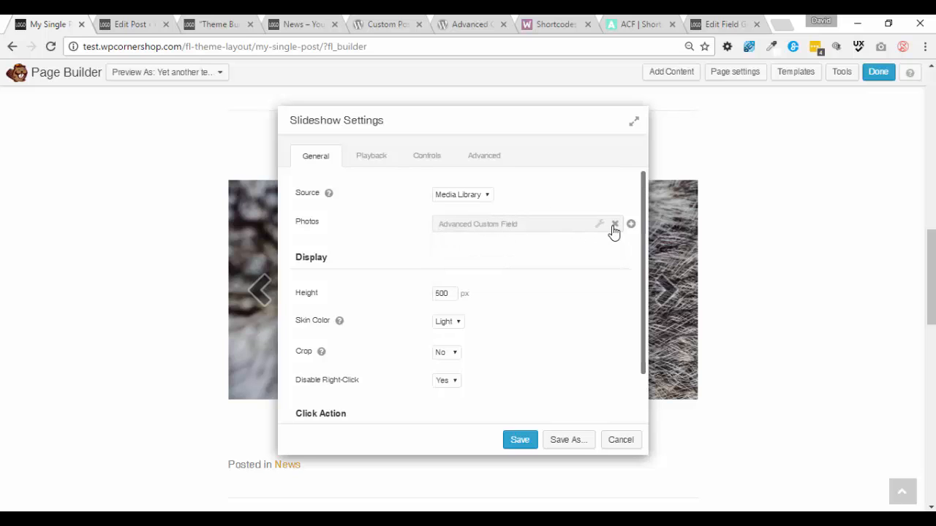
pyautogui.click(611, 224)
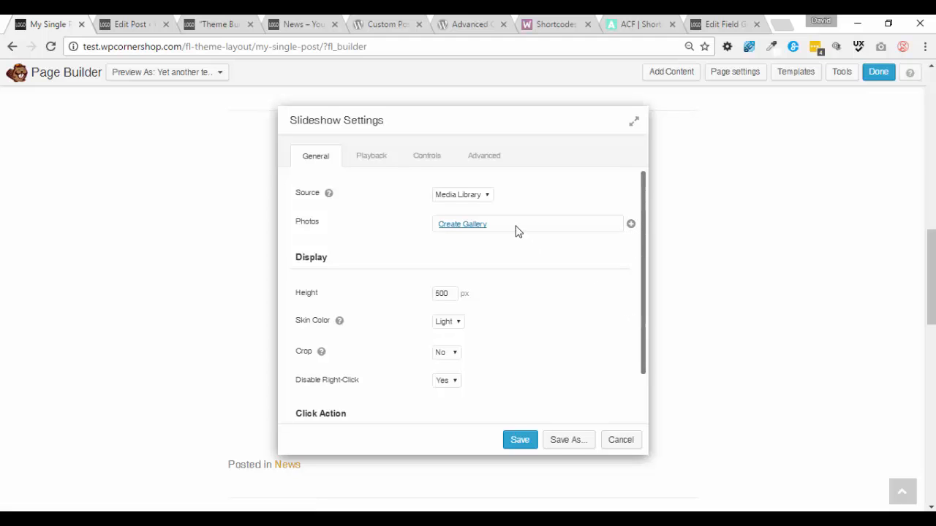
# - Reconnect the slideshow's photos to an Advanced Custom Field with the gallery field name slider and save the slideshow settings
pyautogui.moveTo(645, 305); pyautogui.dragTo(635, 372)
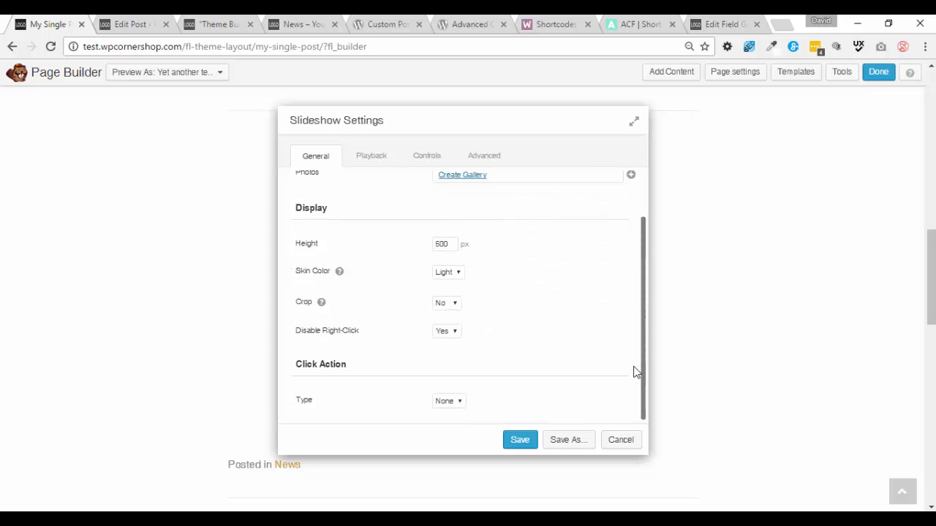
pyautogui.scroll(1, 632, 322)
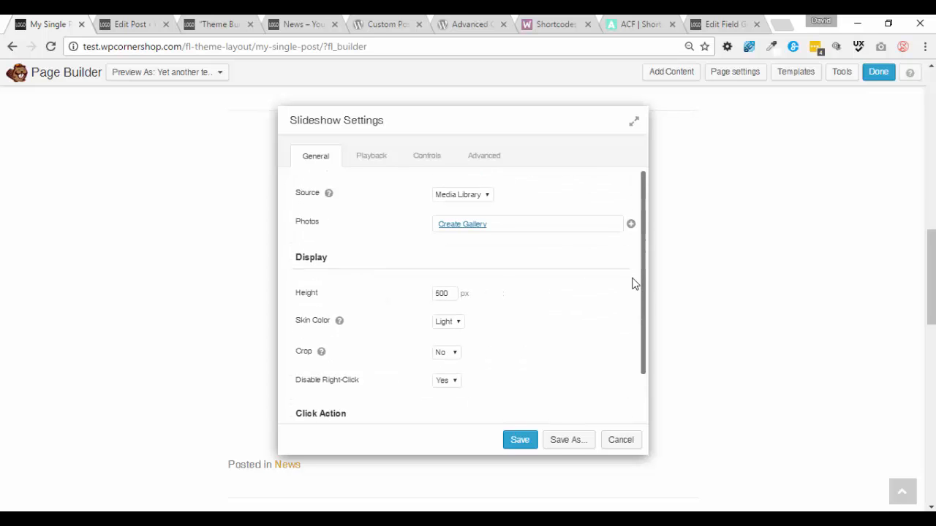
pyautogui.click(631, 227)
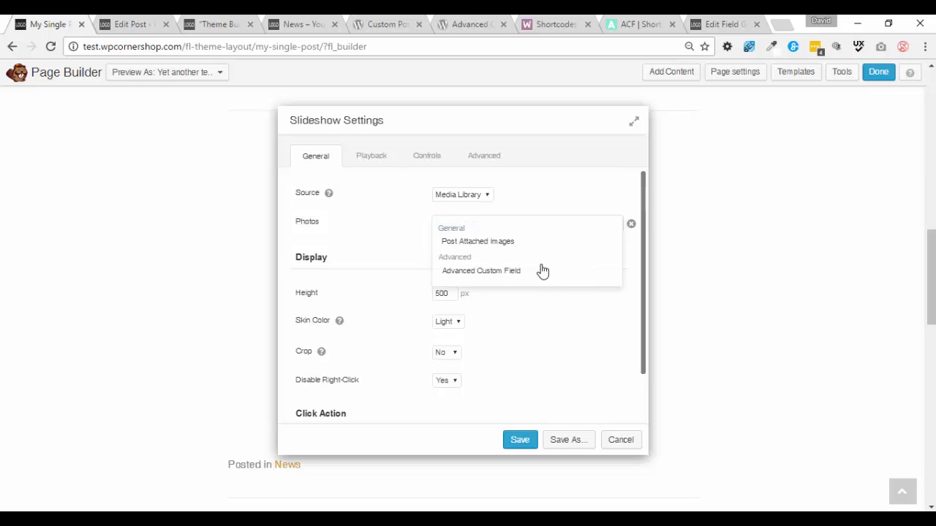
pyautogui.click(510, 272)
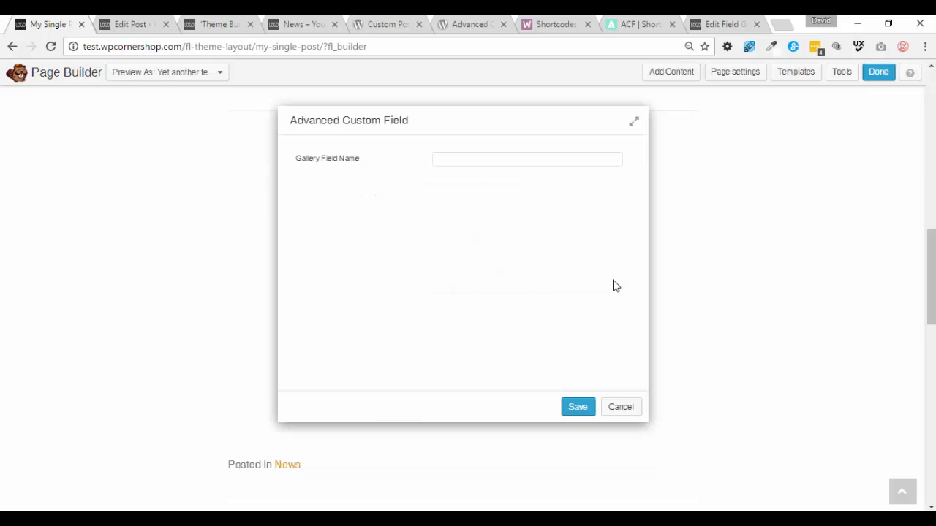
pyautogui.click(480, 160)
pyautogui.write('s')
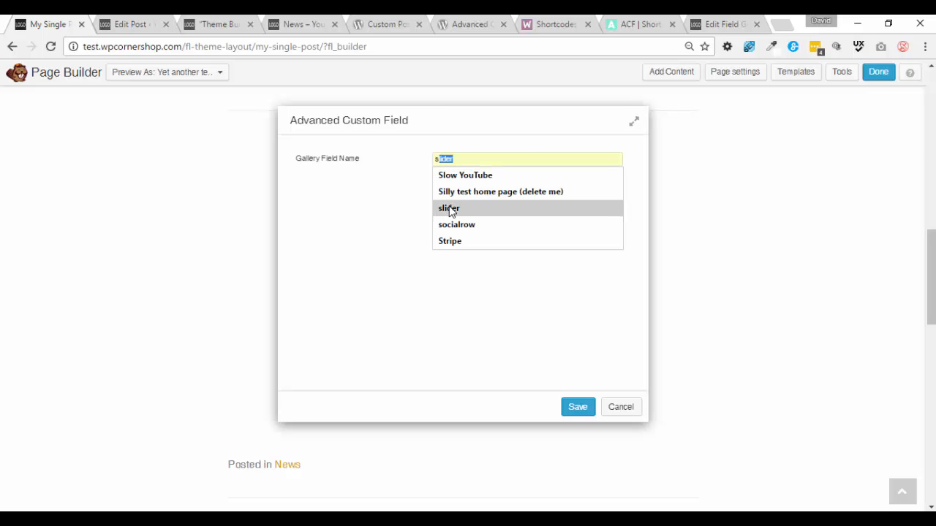
pyautogui.click(448, 209)
pyautogui.click(578, 408)
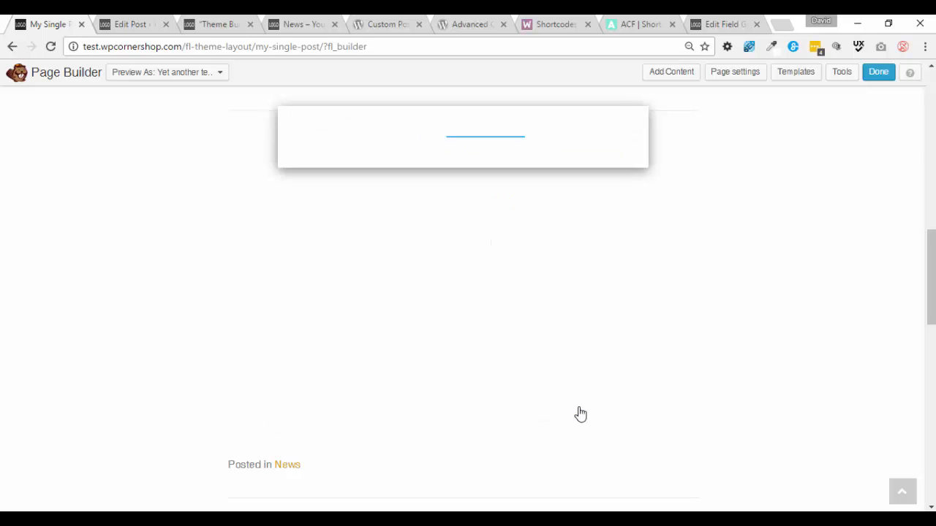
pyautogui.click(520, 440)
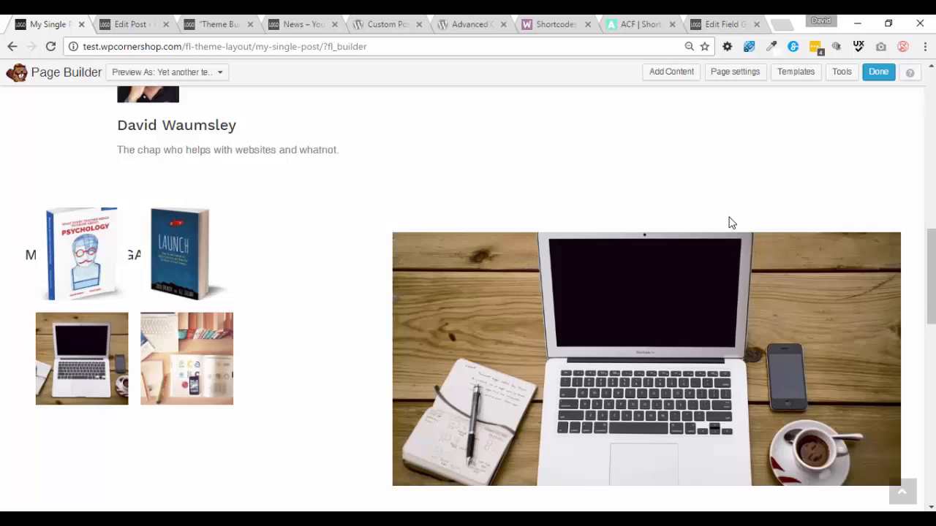
# - Inspect the source connections of the large photo and the dynamic gallery without changing their settings
pyautogui.scroll(-3, 709, 227)
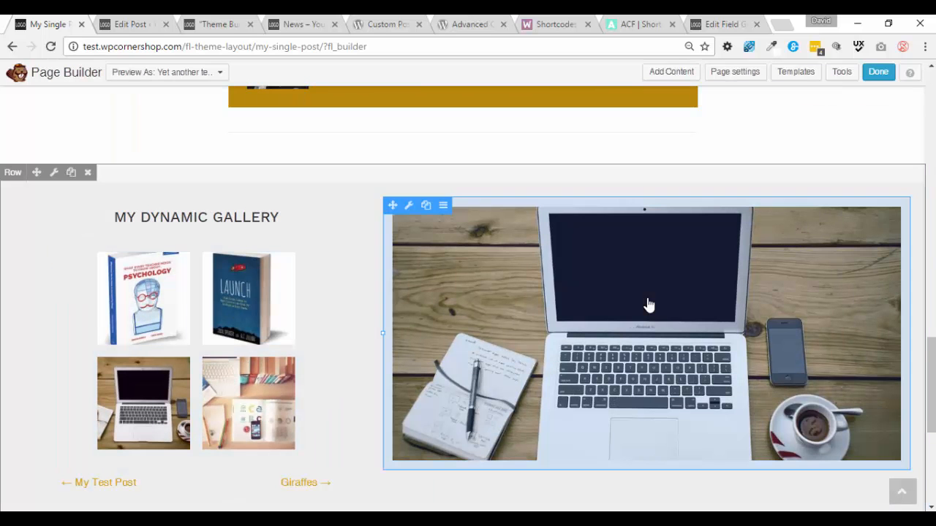
pyautogui.click(640, 305)
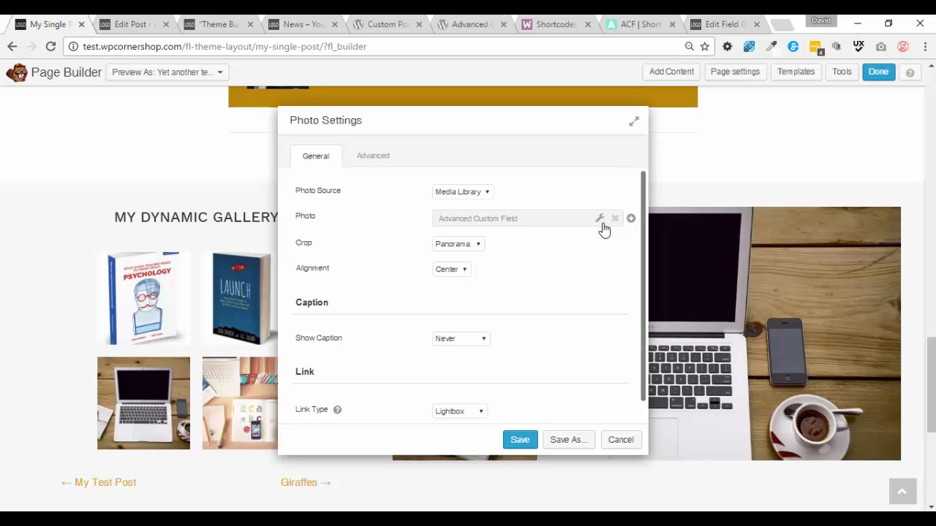
pyautogui.click(620, 441)
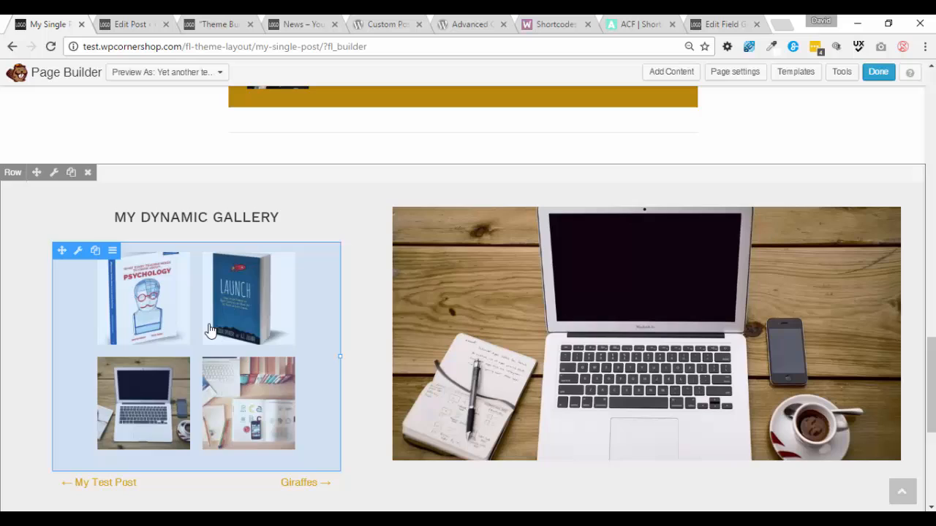
pyautogui.click(210, 330)
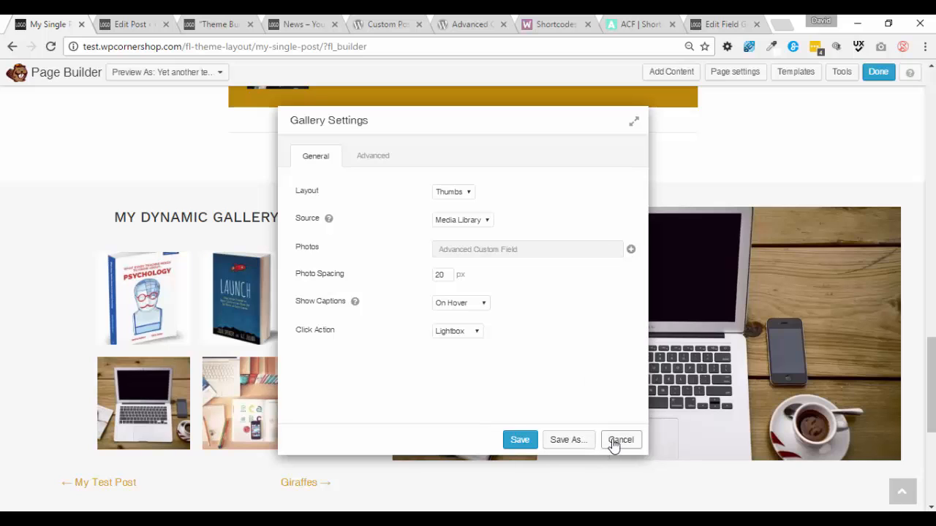
pyautogui.click(619, 440)
# - Check the title heading's field connection and the post info module's date, author and comments options, leaving both unchanged
pyautogui.scroll(-10, 650, 378)
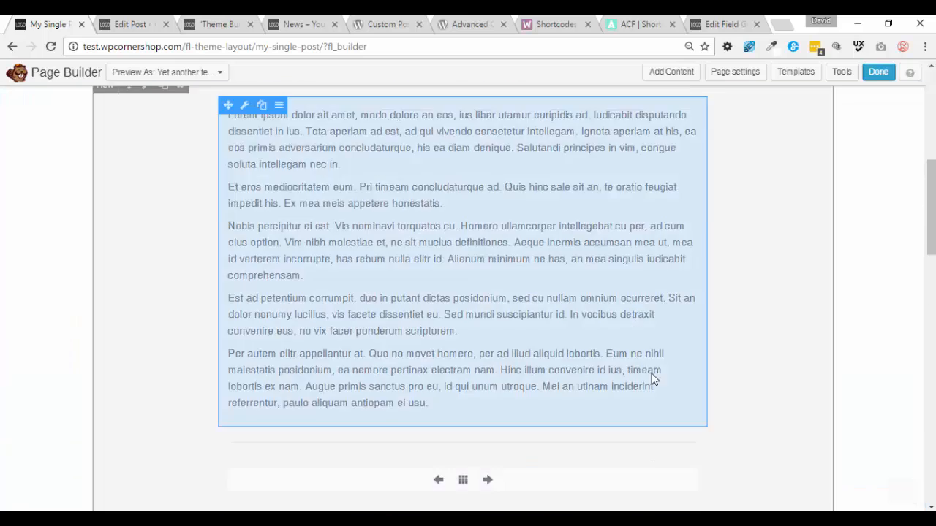
pyautogui.scroll(10, 654, 379)
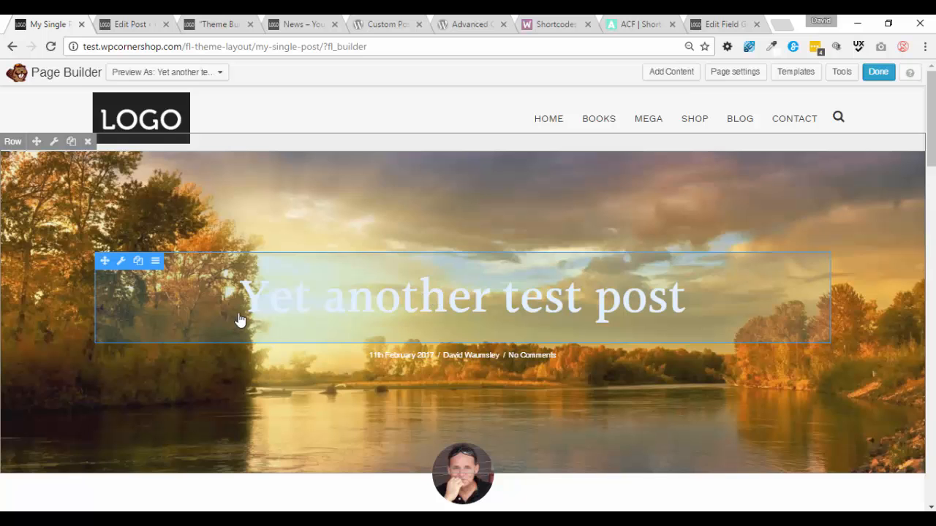
pyautogui.click(413, 309)
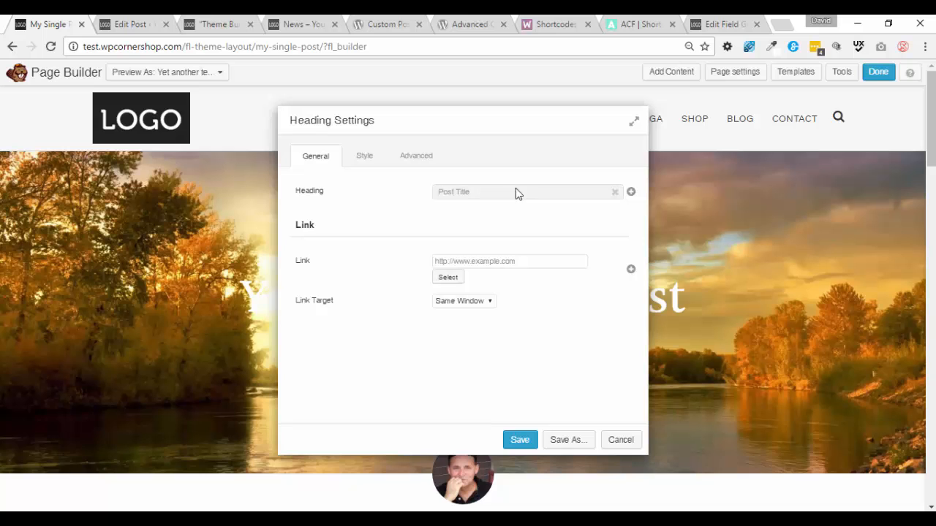
pyautogui.click(625, 443)
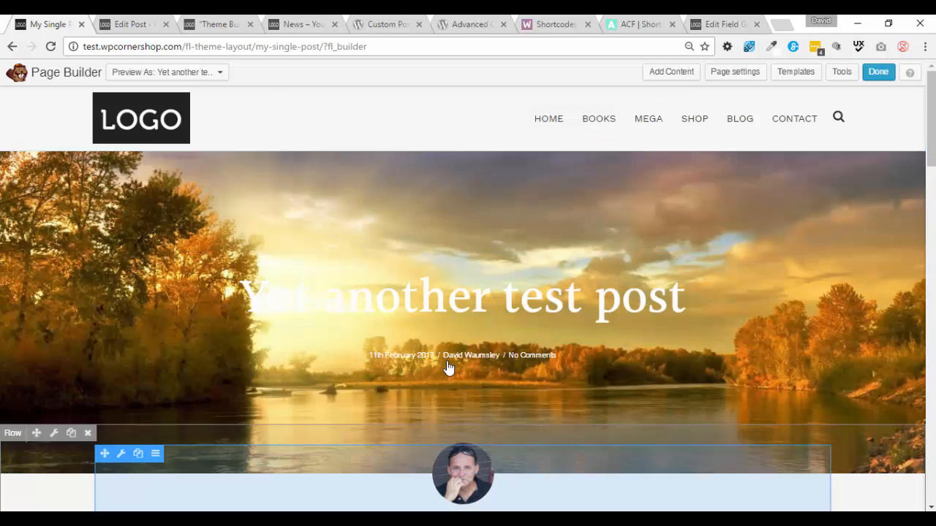
pyautogui.click(486, 368)
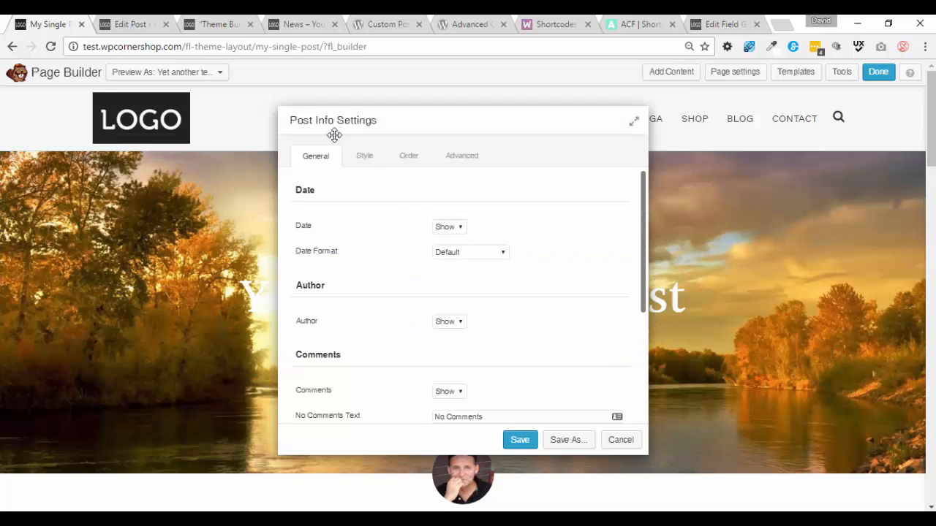
pyautogui.scroll(-3, 552, 262)
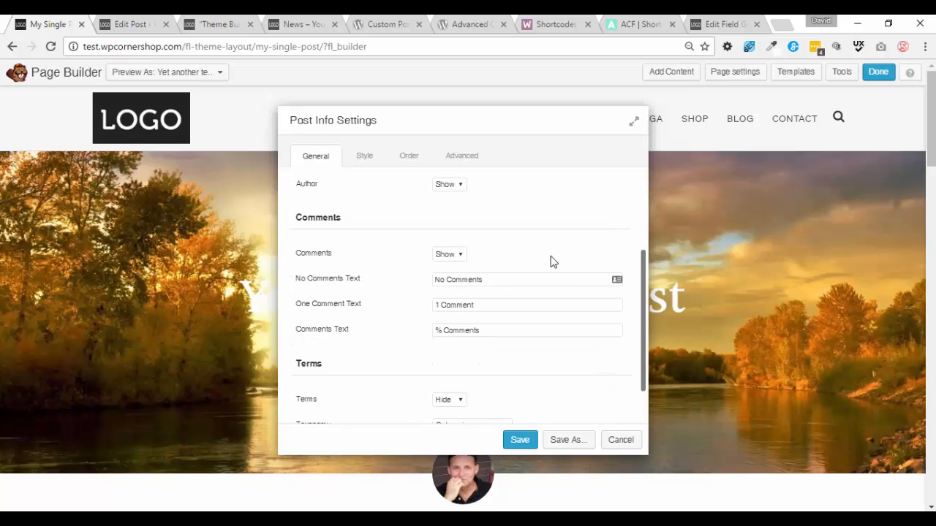
pyautogui.click(620, 440)
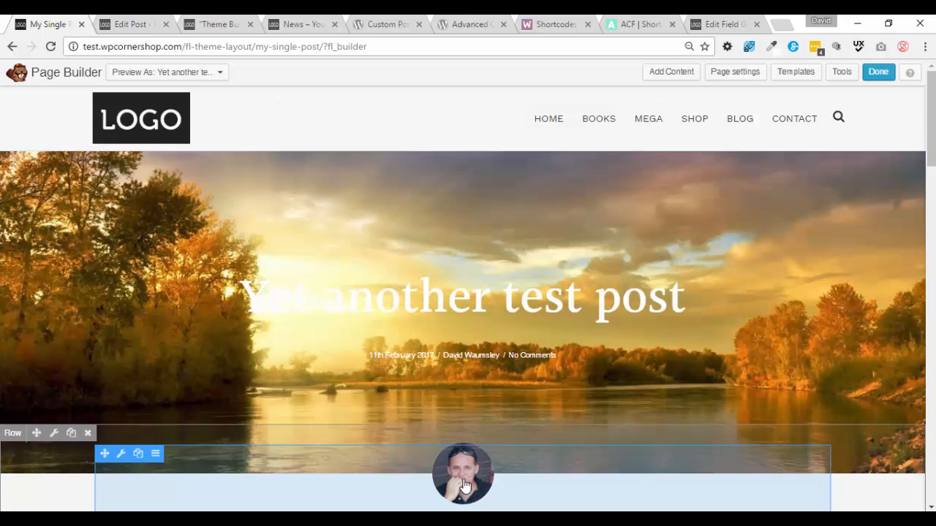
# - Check which field connection supplies the round author photo below the title, and close its settings unchanged
pyautogui.scroll(-2, 622, 379)
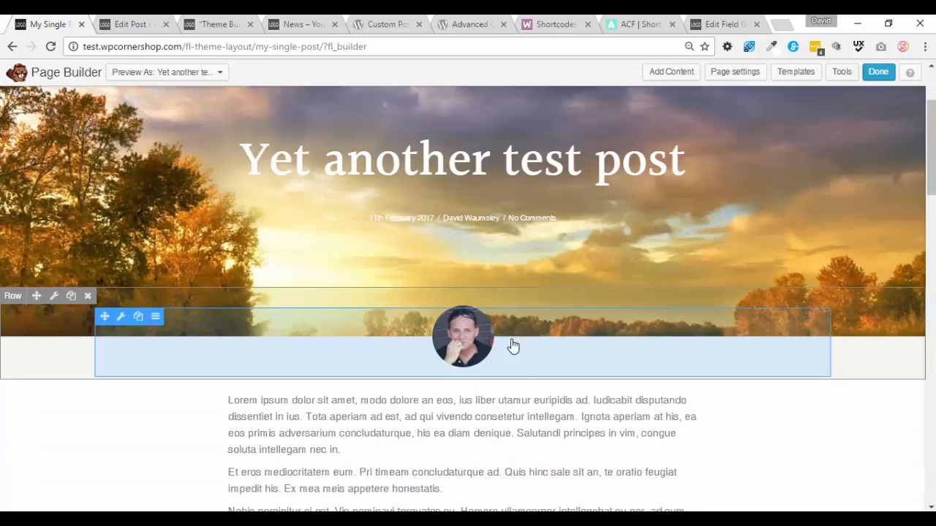
pyautogui.click(461, 352)
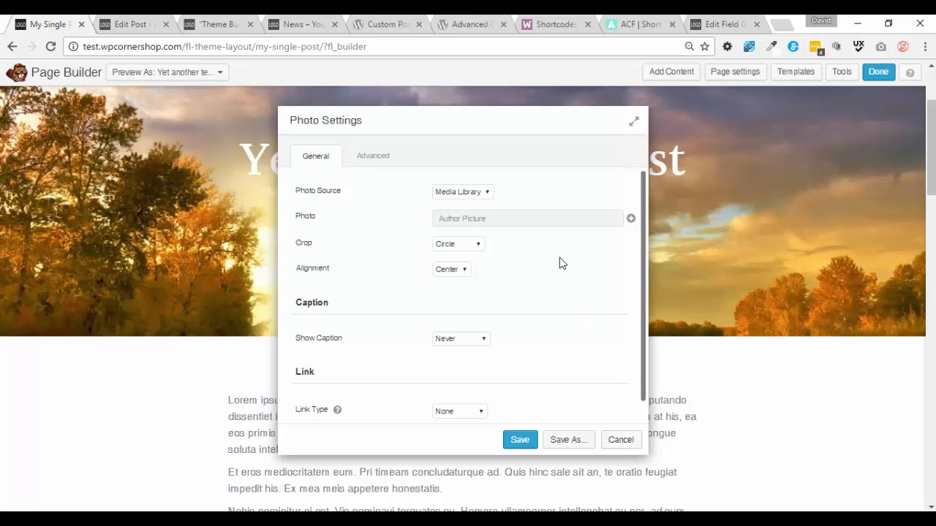
pyautogui.click(622, 439)
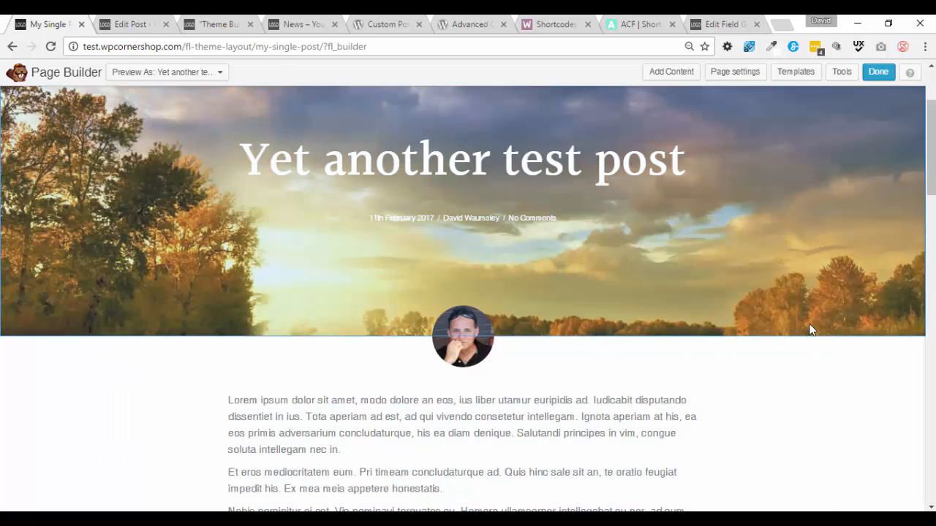
# - Examine the title row's parallax background photo connection in the row settings and close them unchanged
pyautogui.scroll(-2, 810, 330)
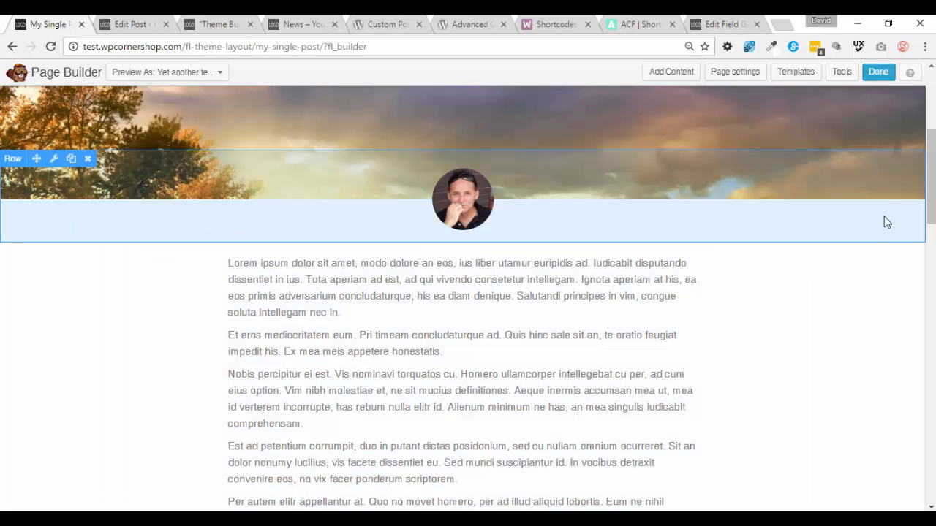
pyautogui.moveTo(932, 153); pyautogui.dragTo(932, 121)
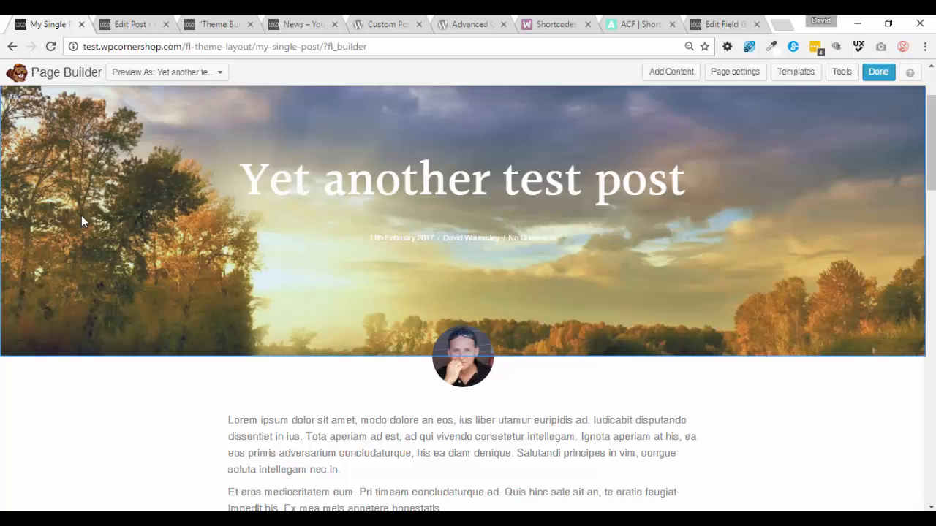
pyautogui.scroll(2, 81, 215)
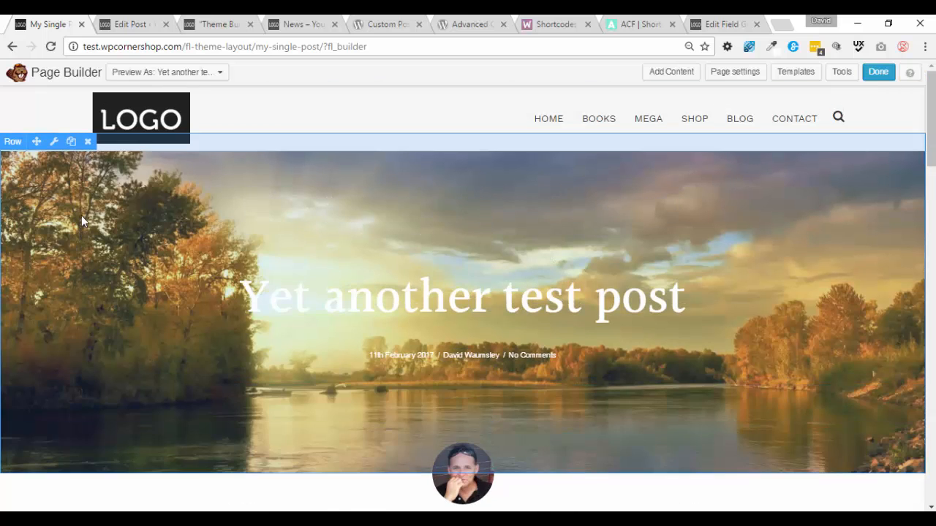
pyautogui.click(53, 143)
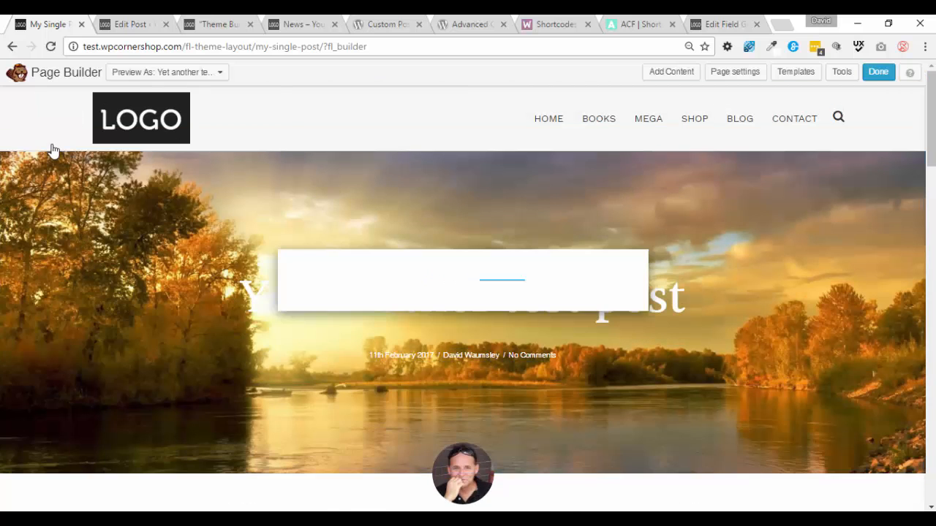
pyautogui.scroll(-4, 585, 251)
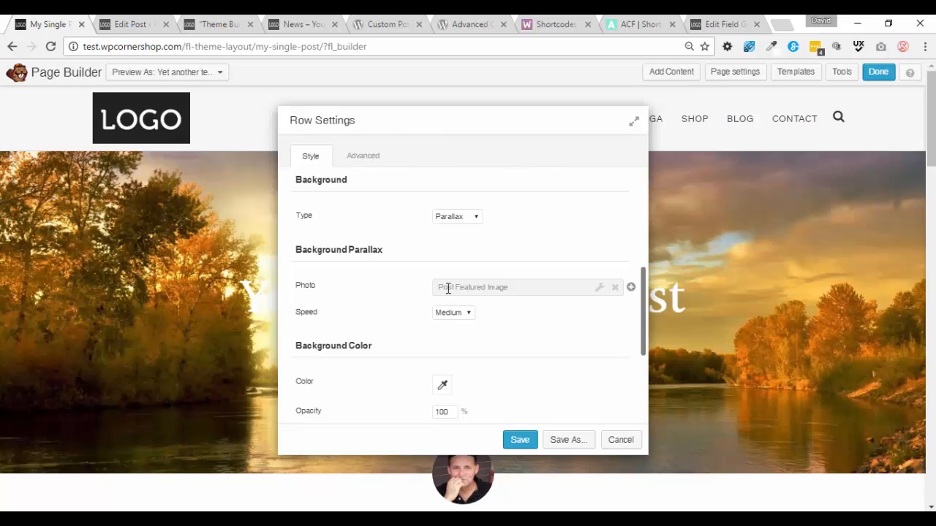
pyautogui.click(618, 441)
# - Switch to the Theme Builder post's edit screen and look at its slider, gallery and featured image
pyautogui.click(213, 27)
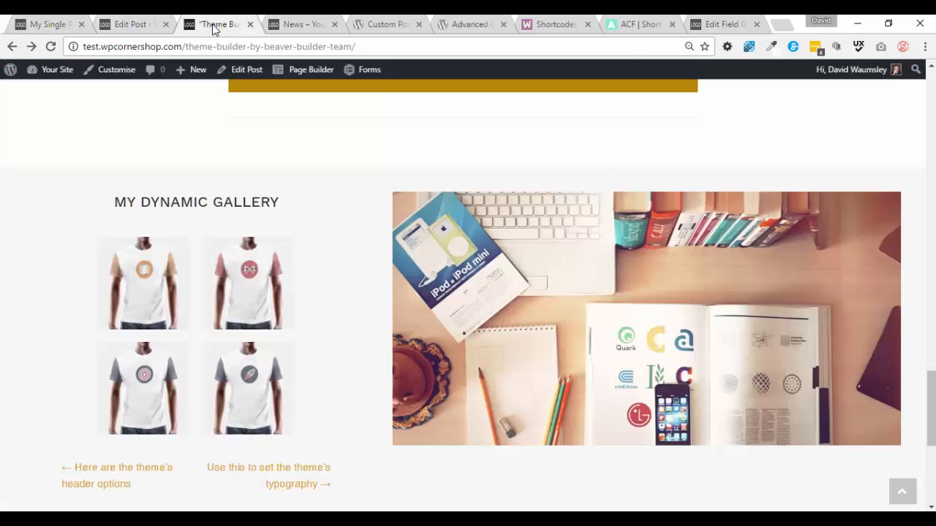
pyautogui.click(144, 28)
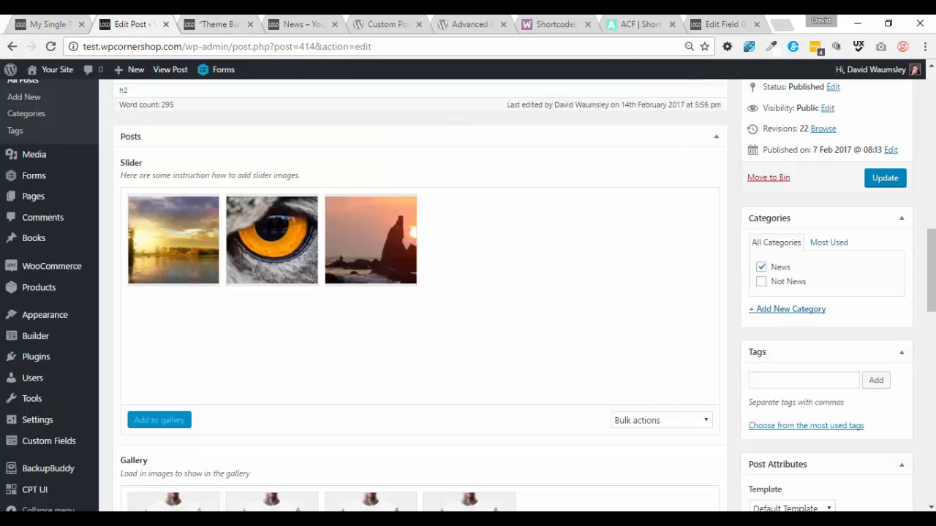
pyautogui.scroll(-4, 820, 335)
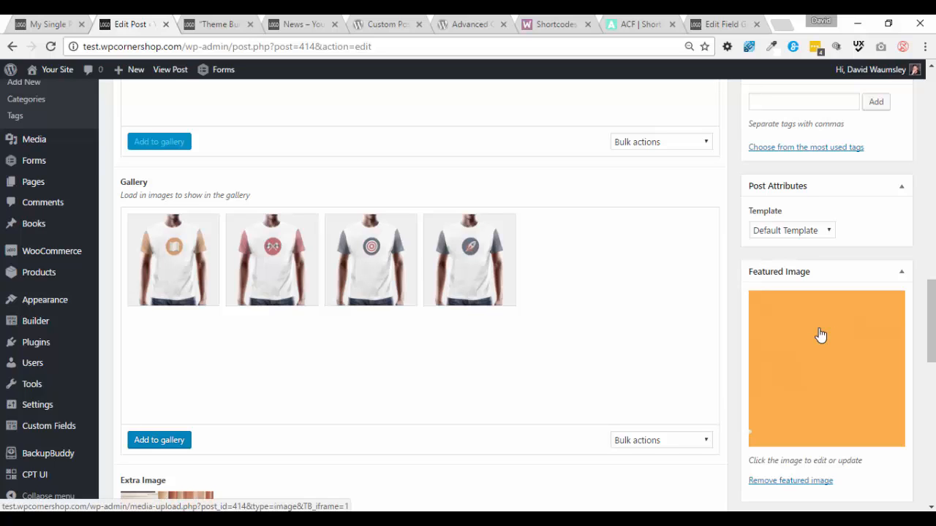
# - Go back to the Theme Layouts list, review the layouts' types and locations, and view the live News category archive
pyautogui.click(72, 29)
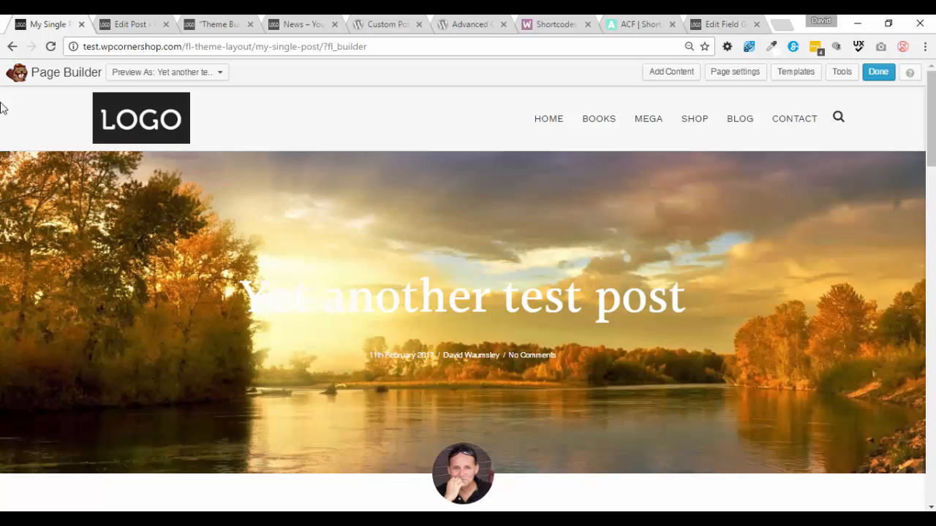
pyautogui.click(10, 46)
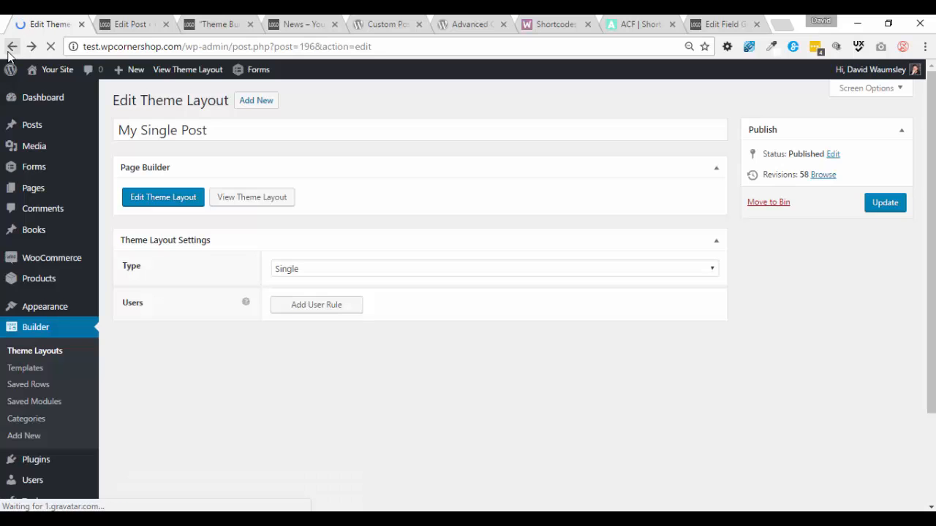
pyautogui.click(10, 48)
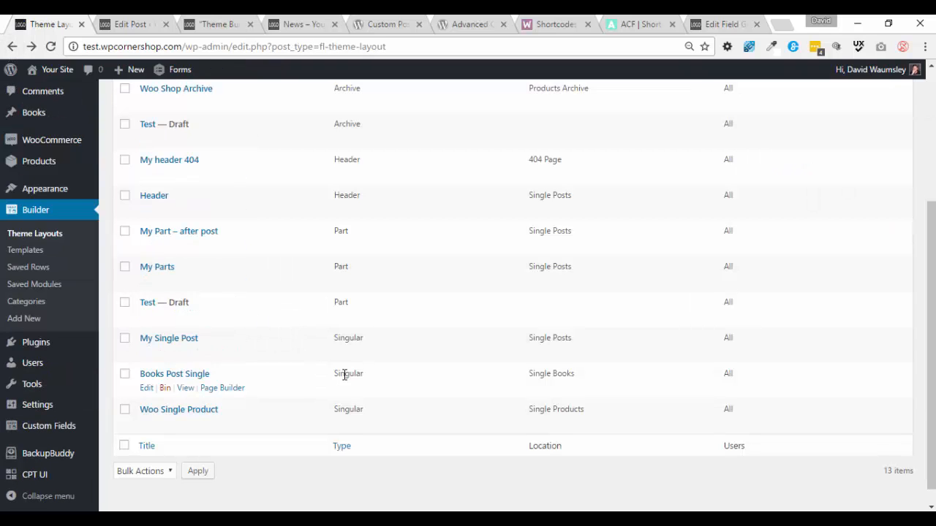
pyautogui.scroll(3, 386, 374)
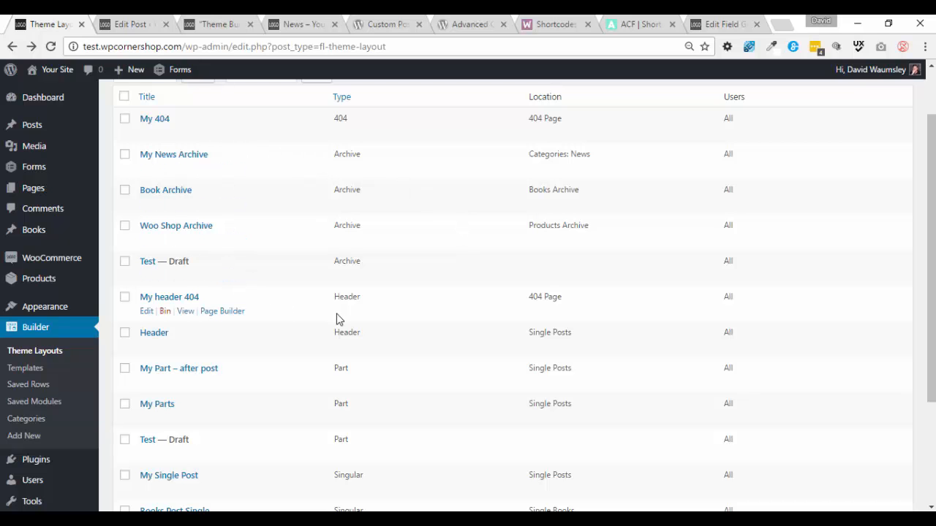
pyautogui.scroll(-1, 337, 319)
pyautogui.scroll(1, 337, 320)
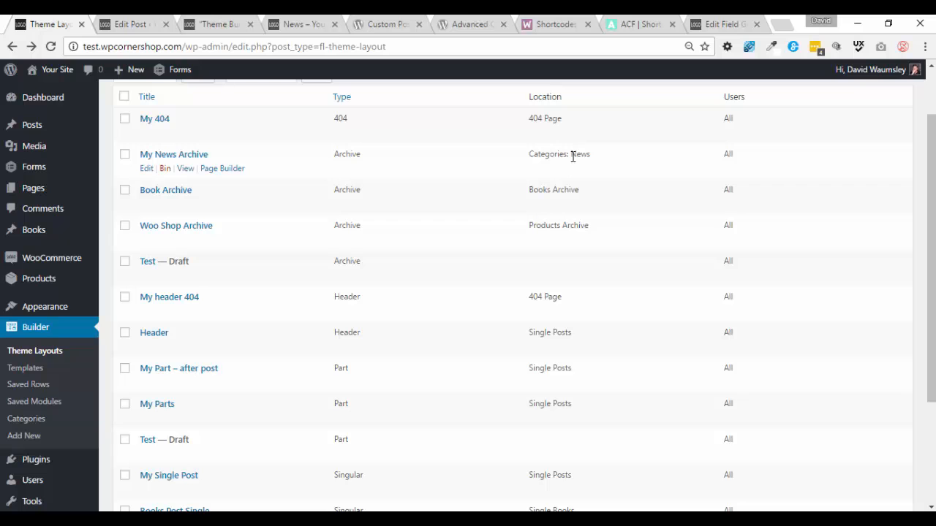
pyautogui.click(304, 26)
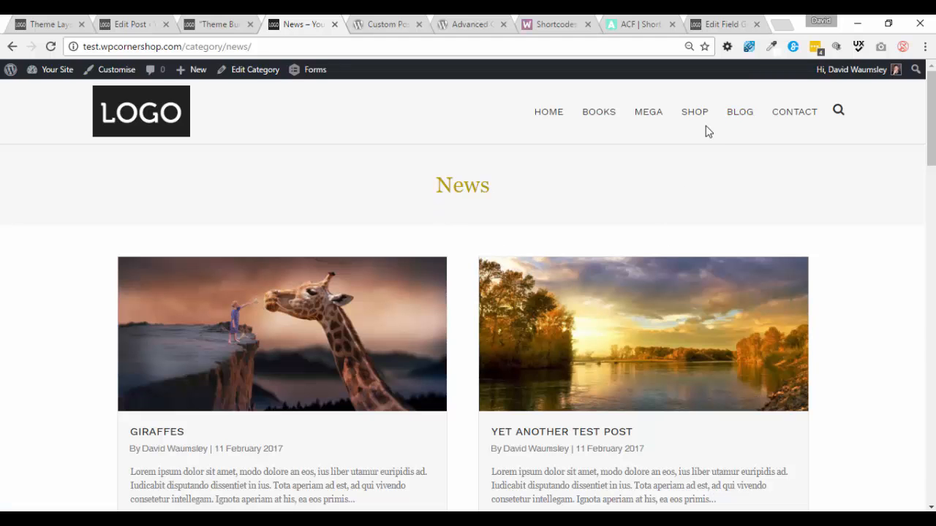
# - View the live Blog page, then follow its News category link and examine the post cards in the archive
pyautogui.click(739, 119)
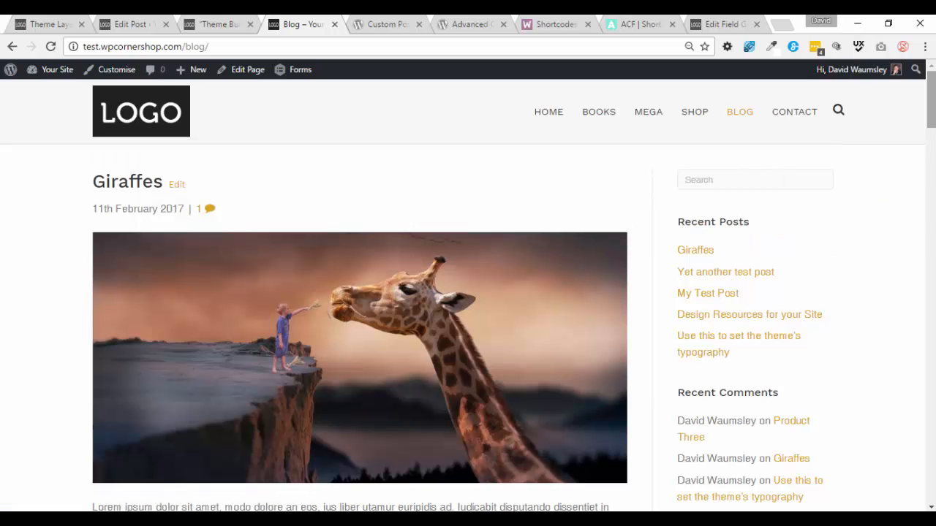
pyautogui.moveTo(931, 102)
pyautogui.mouseDown()
pyautogui.moveTo(931, 413)
pyautogui.moveTo(931, 110)
pyautogui.mouseUp()
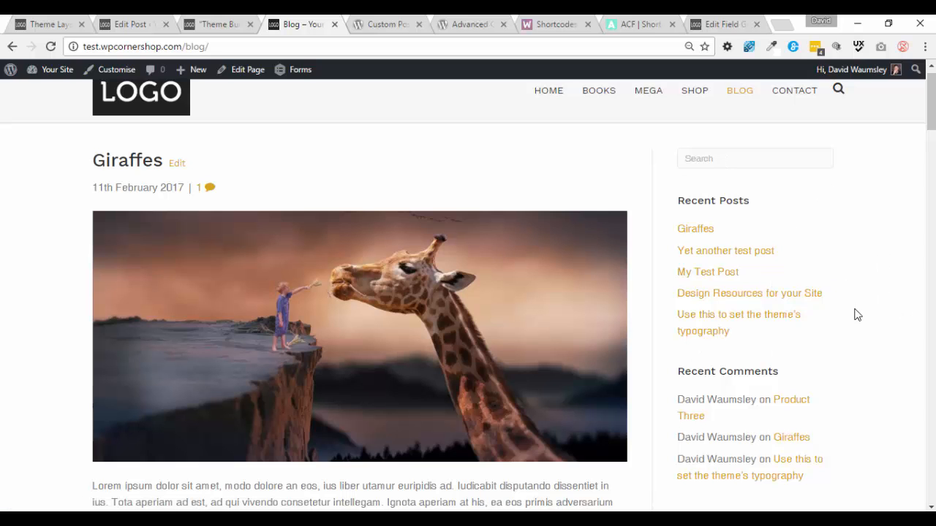
pyautogui.scroll(-2, 857, 314)
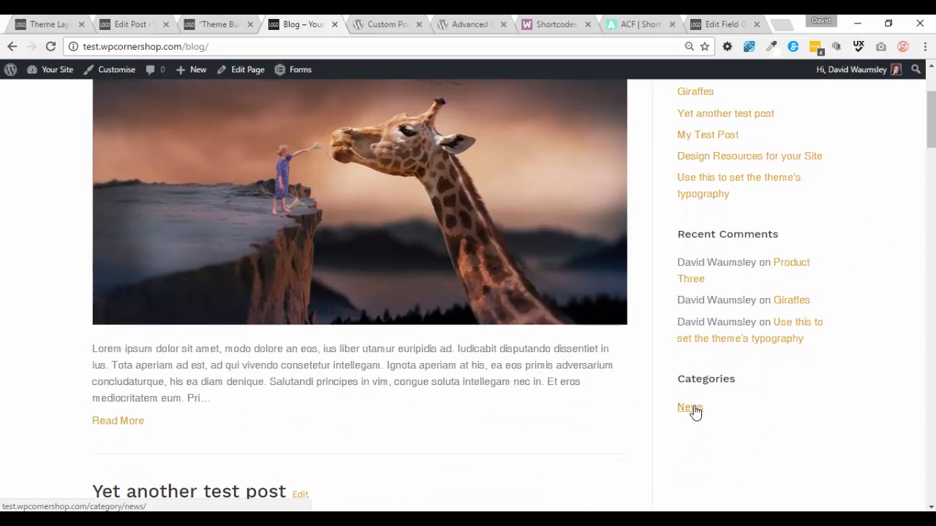
pyautogui.click(692, 408)
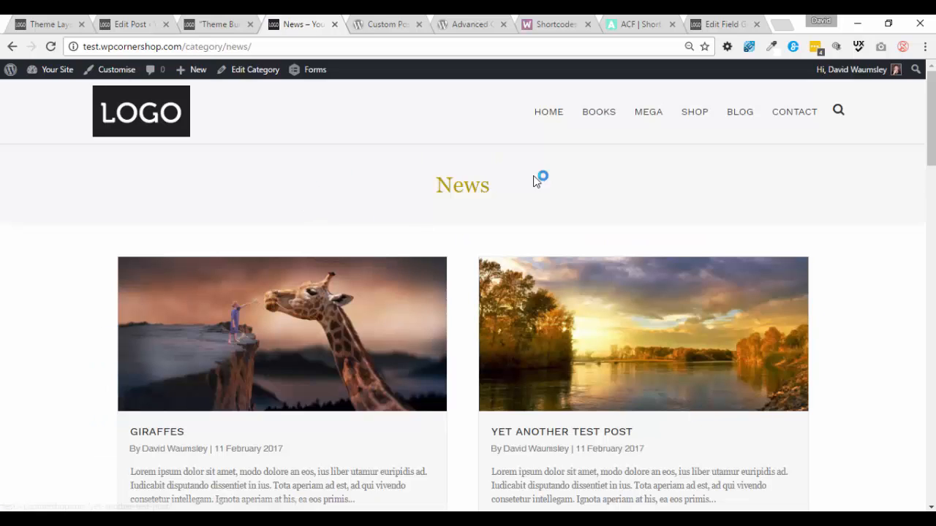
pyautogui.moveTo(929, 142); pyautogui.dragTo(932, 152)
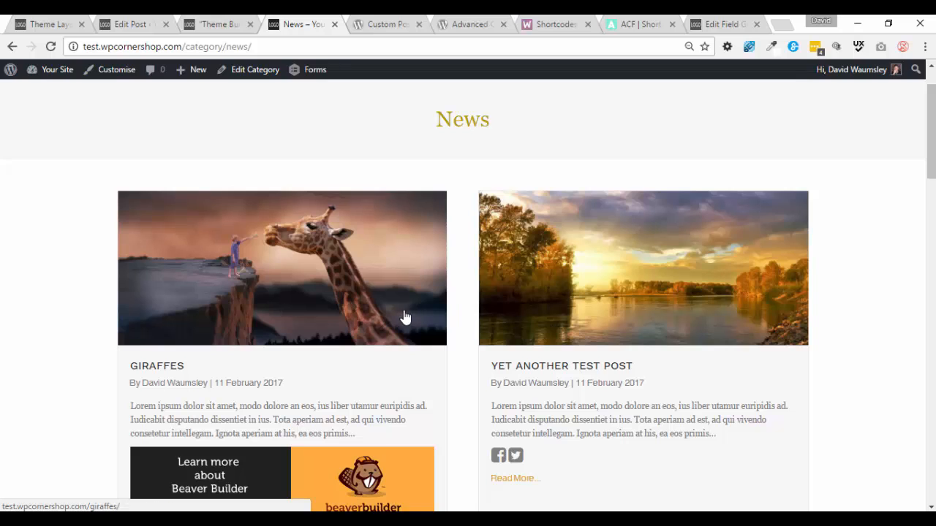
pyautogui.scroll(-1, 679, 246)
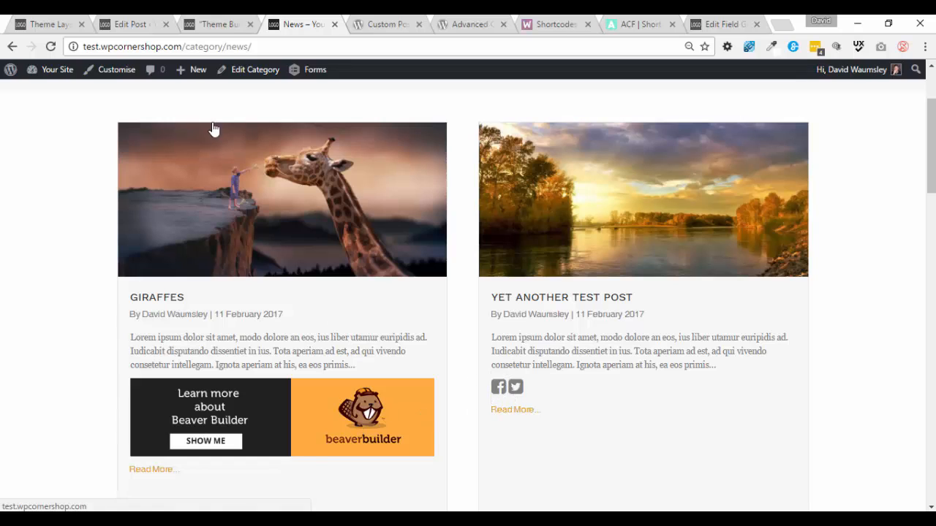
# - Switch to the Theme Builder post's edit screen and inspect the banner image in its Text custom field
pyautogui.click(147, 24)
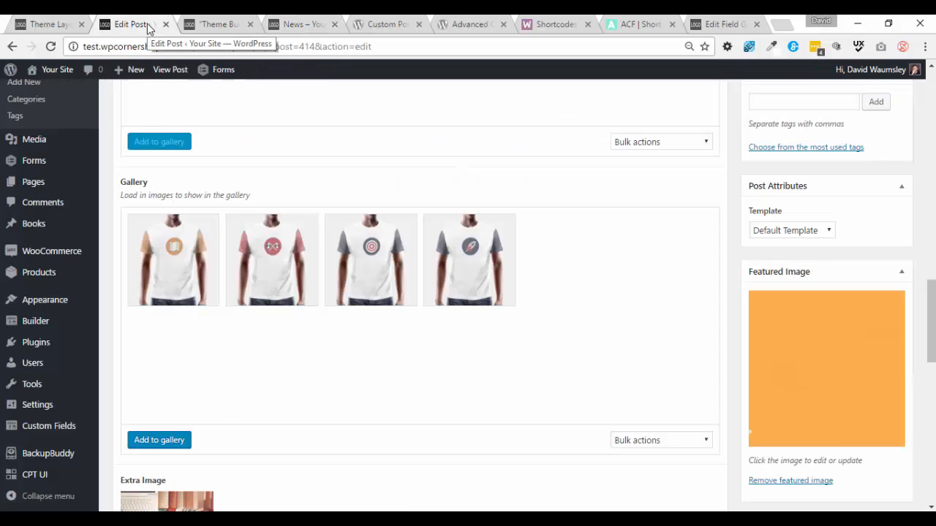
pyautogui.scroll(-3, 692, 278)
pyautogui.scroll(-3, 694, 283)
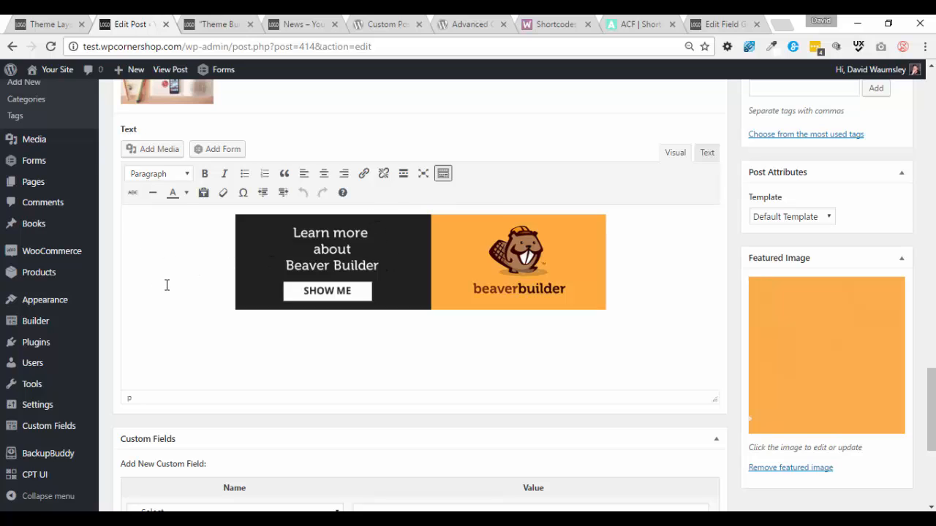
pyautogui.click(447, 262)
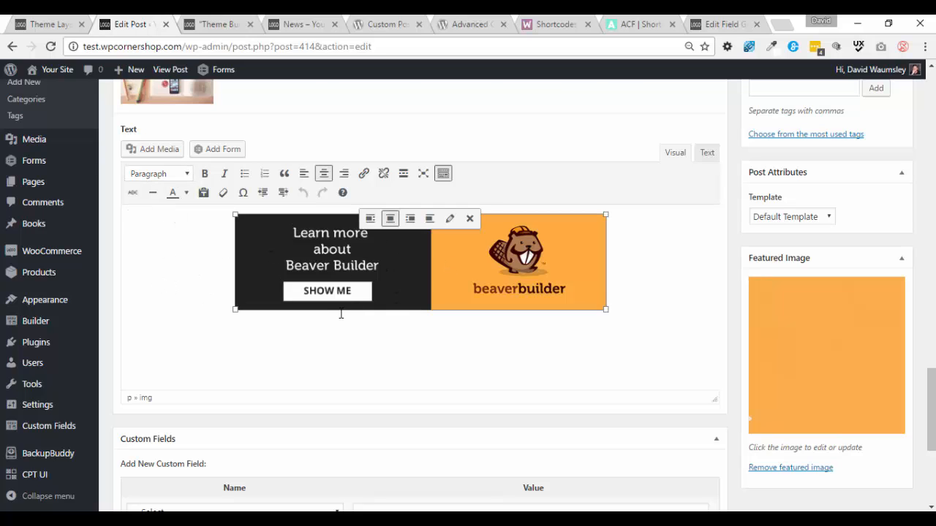
pyautogui.click(214, 377)
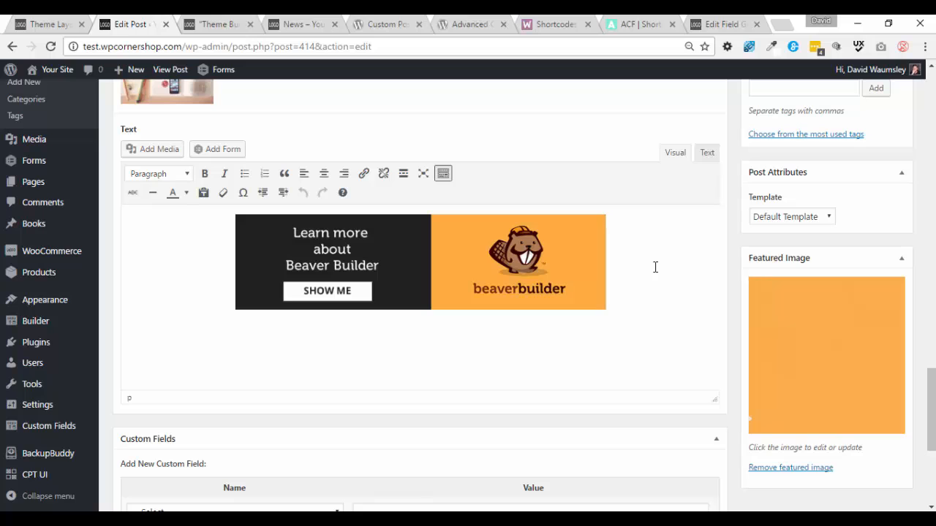
# - Open the My News Archive theme layout from the Theme Layouts list and launch it in Page Builder
pyautogui.click(41, 24)
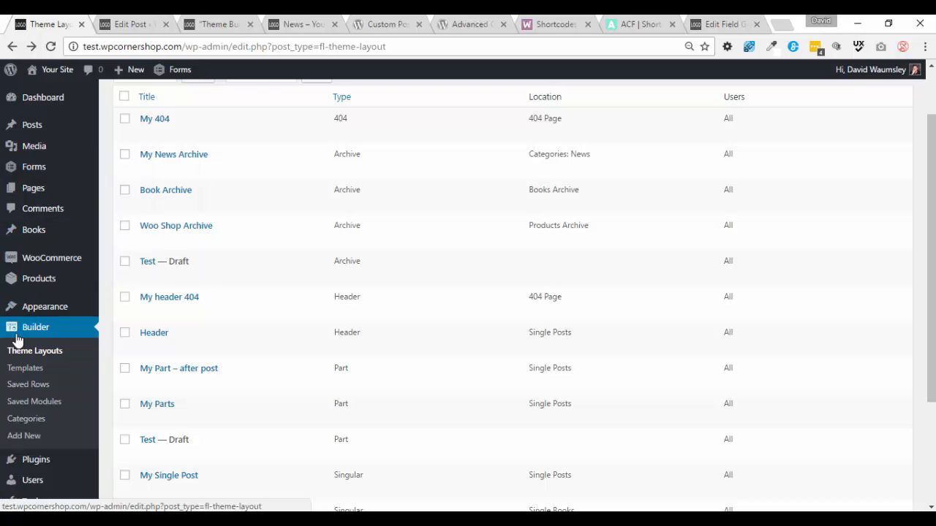
pyautogui.click(199, 155)
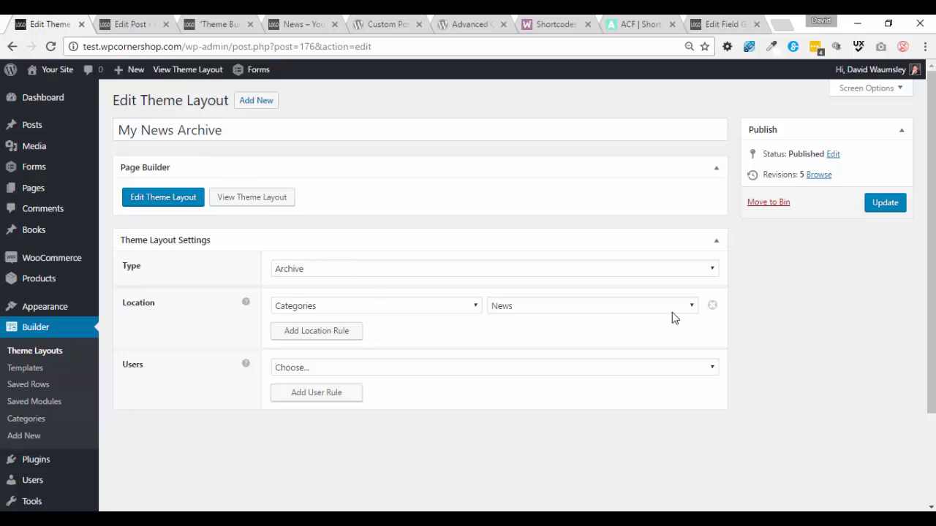
pyautogui.click(144, 199)
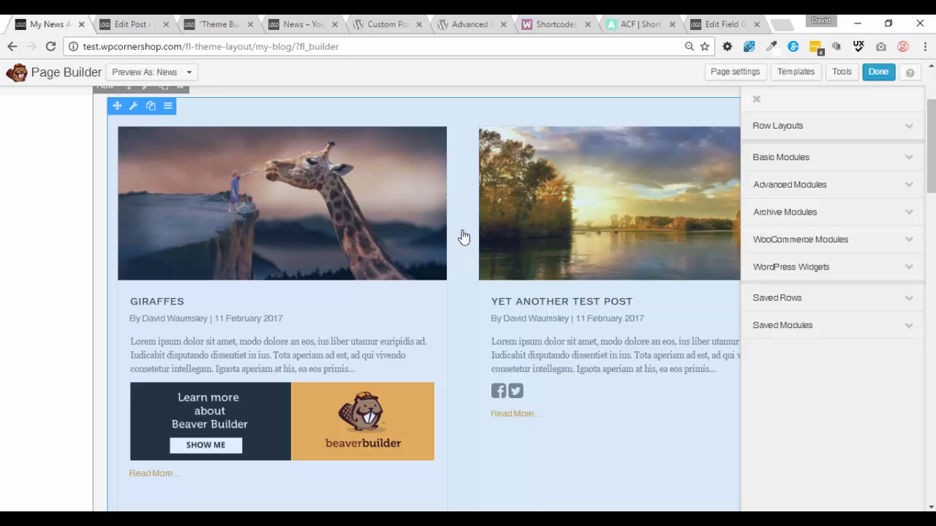
# - Open the Posts module's settings, check the content source options, and return to its layout settings
pyautogui.scroll(1, 479, 276)
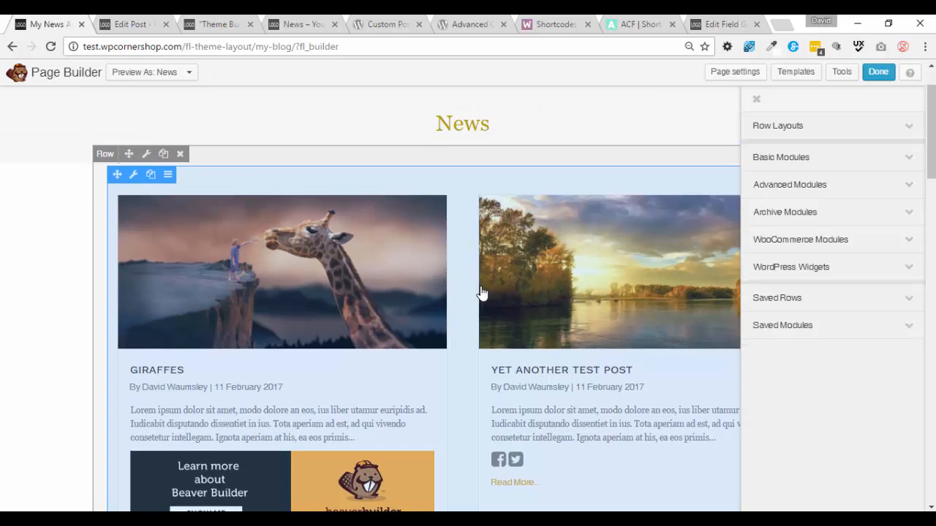
pyautogui.click(450, 322)
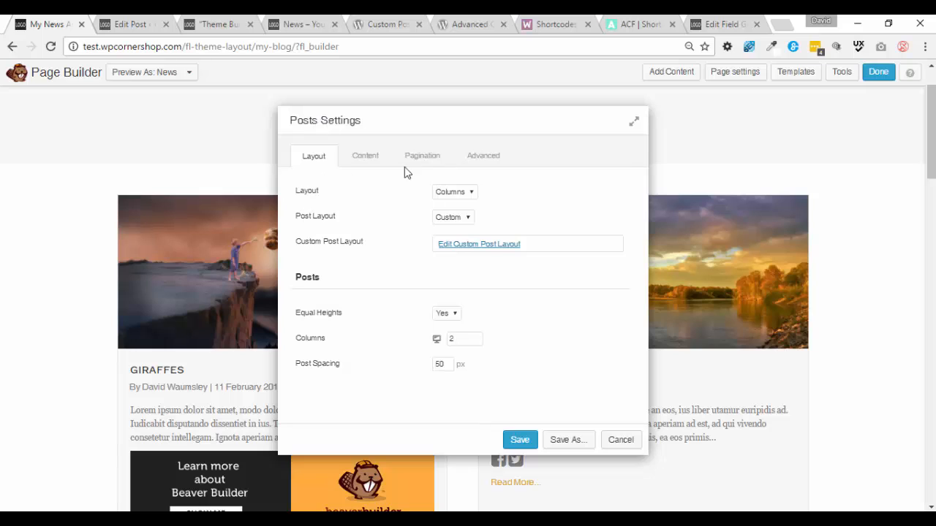
pyautogui.click(370, 163)
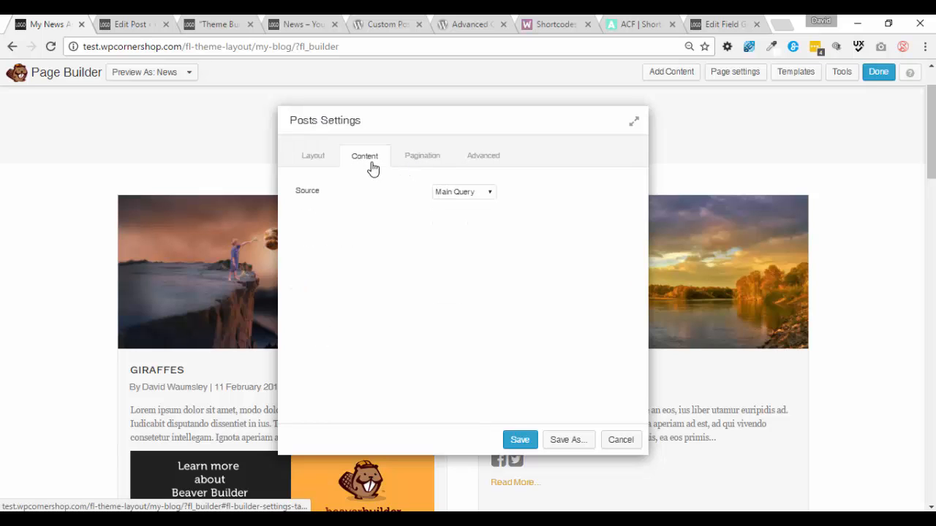
pyautogui.click(485, 193)
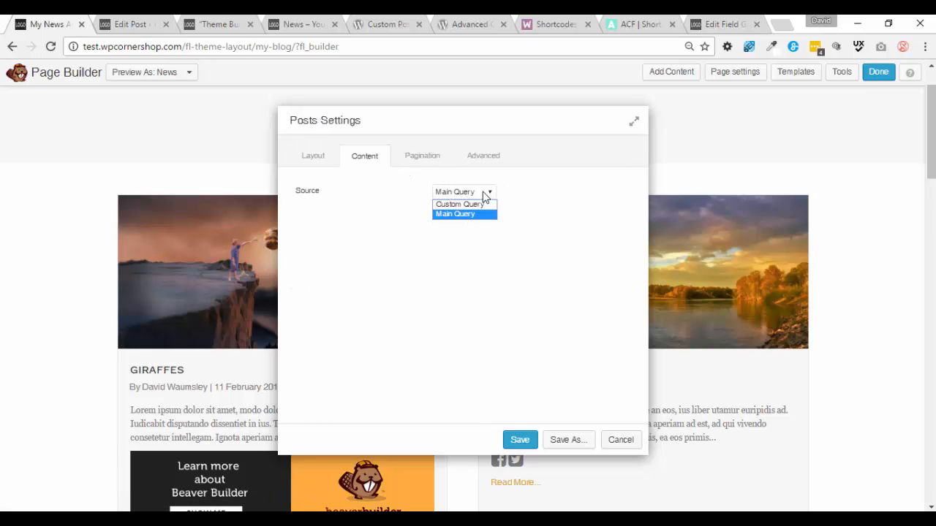
pyautogui.click(302, 157)
pyautogui.click(303, 157)
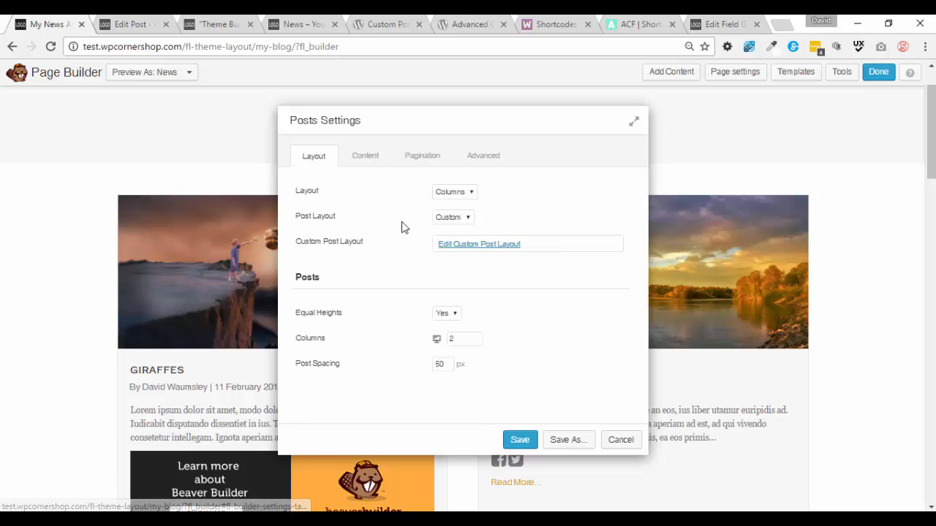
# - Review the Posts module's layout choices, then set Post Layout to Default and Layout to List
pyautogui.click(471, 192)
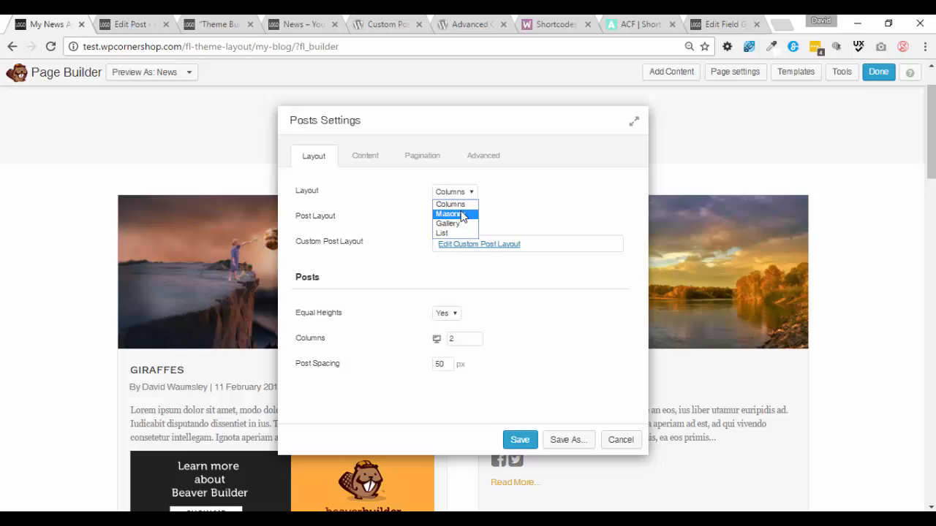
pyautogui.click(541, 198)
pyautogui.click(465, 219)
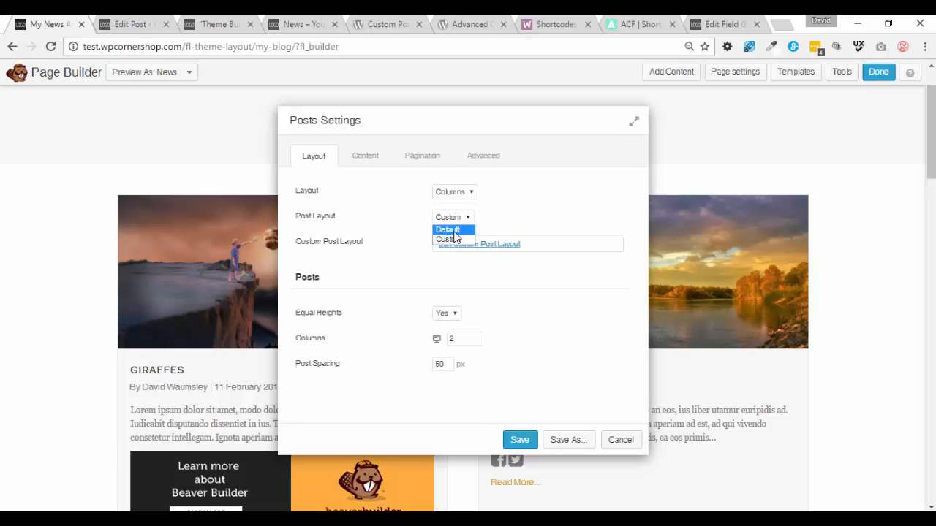
pyautogui.click(460, 229)
pyautogui.click(471, 191)
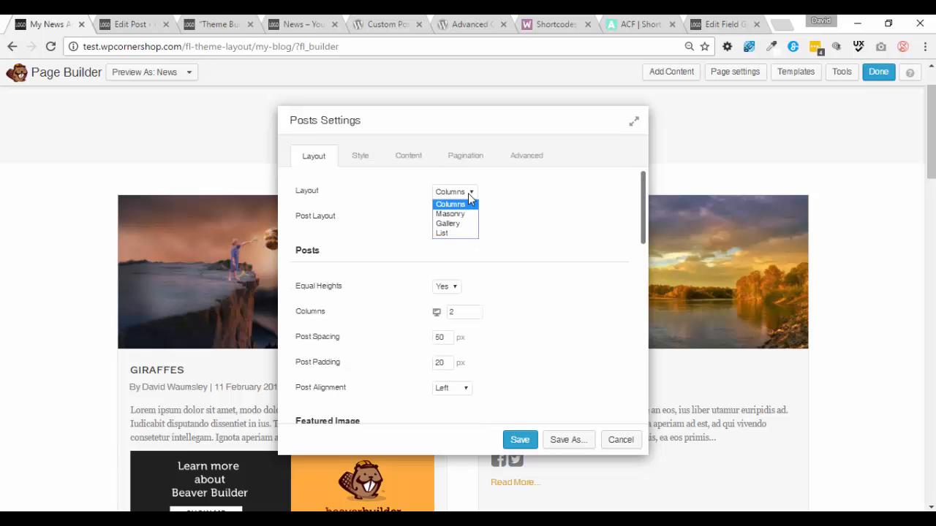
pyautogui.click(445, 232)
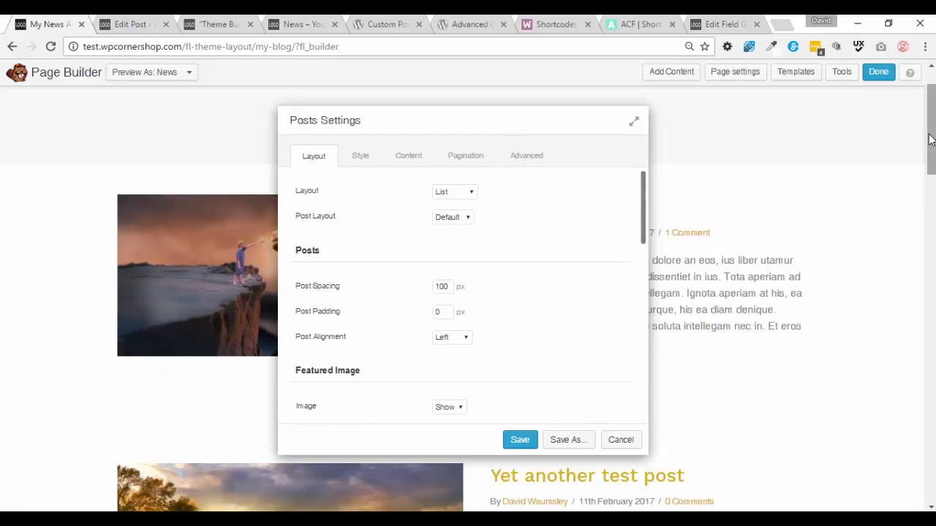
# - Examine the list preview of the posts and the default layout's options down to the WooCommerce section
pyautogui.moveTo(925, 140); pyautogui.dragTo(911, 182)
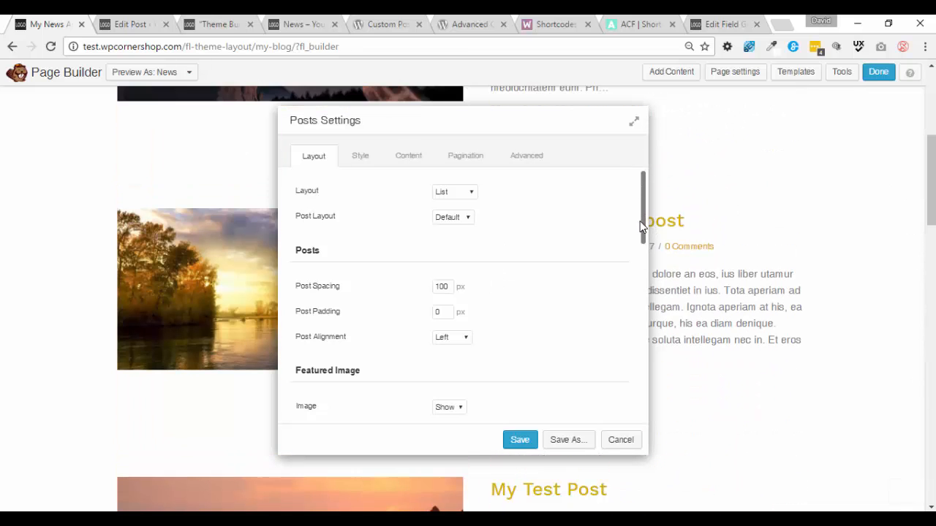
pyautogui.moveTo(640, 222); pyautogui.dragTo(641, 271)
pyautogui.click(614, 252)
pyautogui.moveTo(648, 223); pyautogui.dragTo(648, 406)
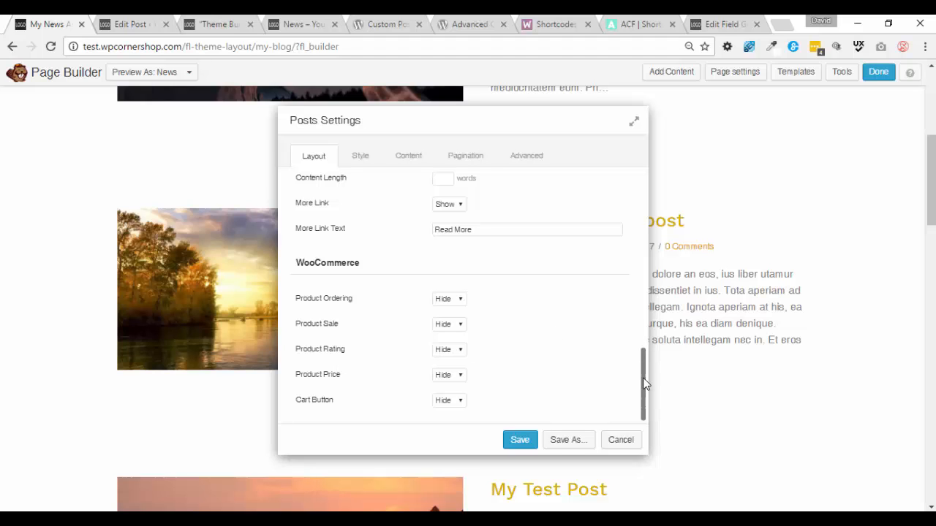
pyautogui.moveTo(644, 380); pyautogui.dragTo(642, 184)
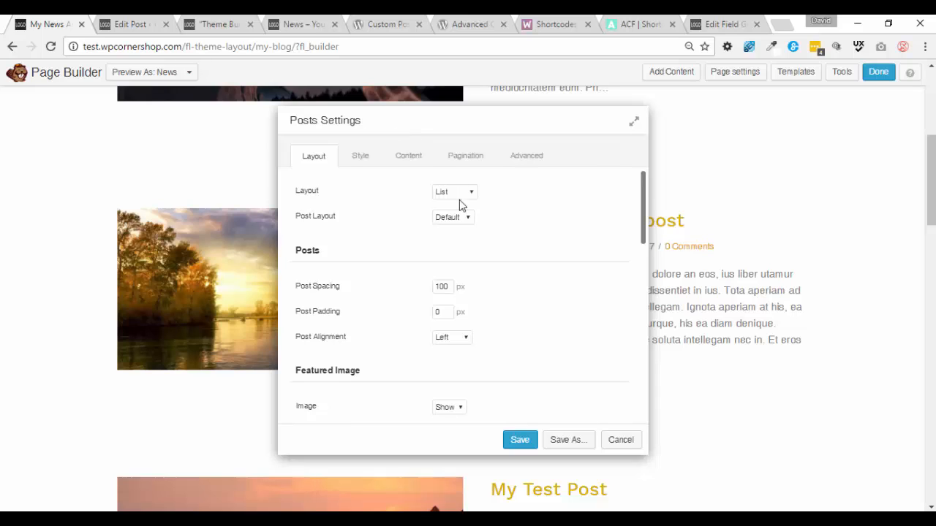
# - Set the Posts module's Post Layout back to Custom and its Layout back to Columns
pyautogui.click(453, 217)
pyautogui.click(448, 240)
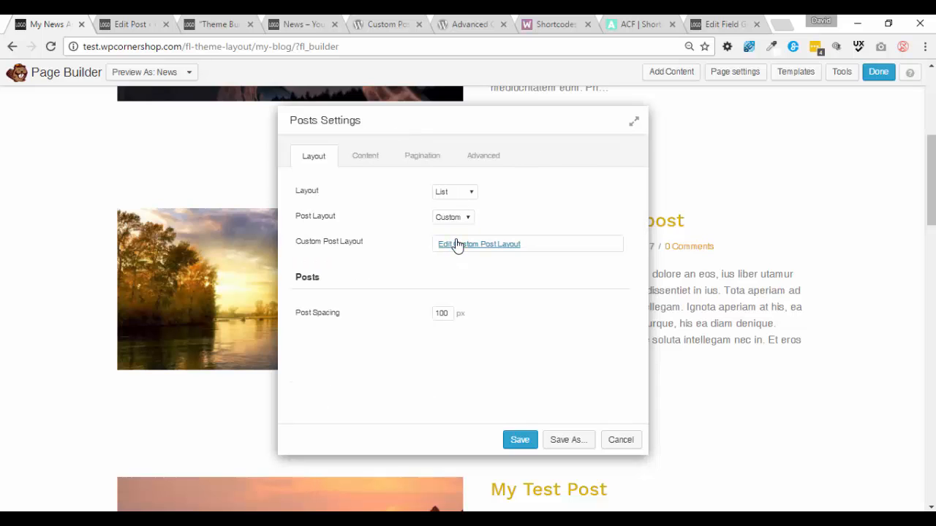
pyautogui.click(468, 193)
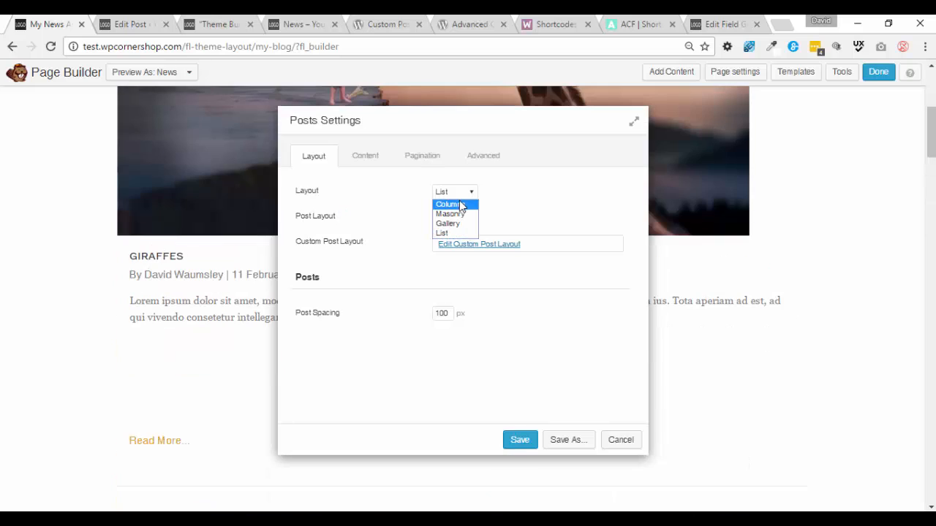
pyautogui.click(460, 205)
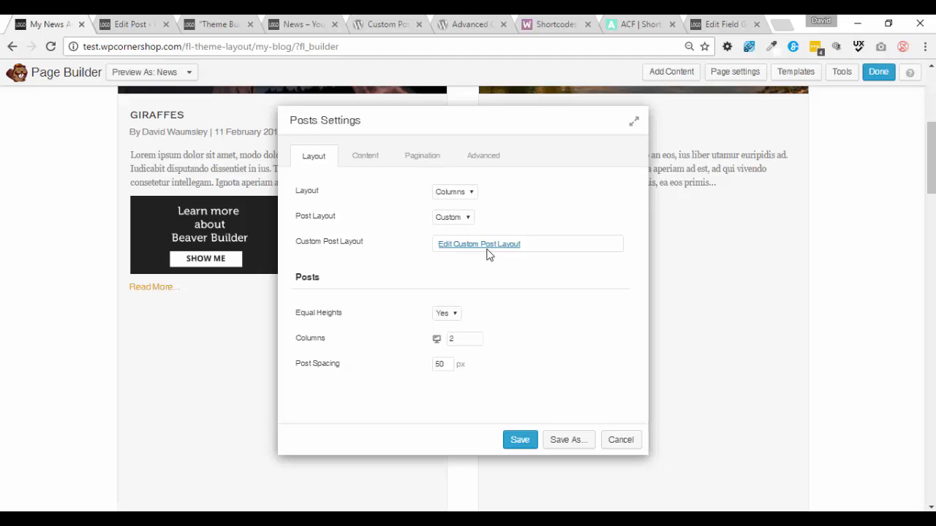
# - Open the custom post layout's HTML and examine its shortcodes, including [acf field="text"] in the more-link block
pyautogui.click(489, 249)
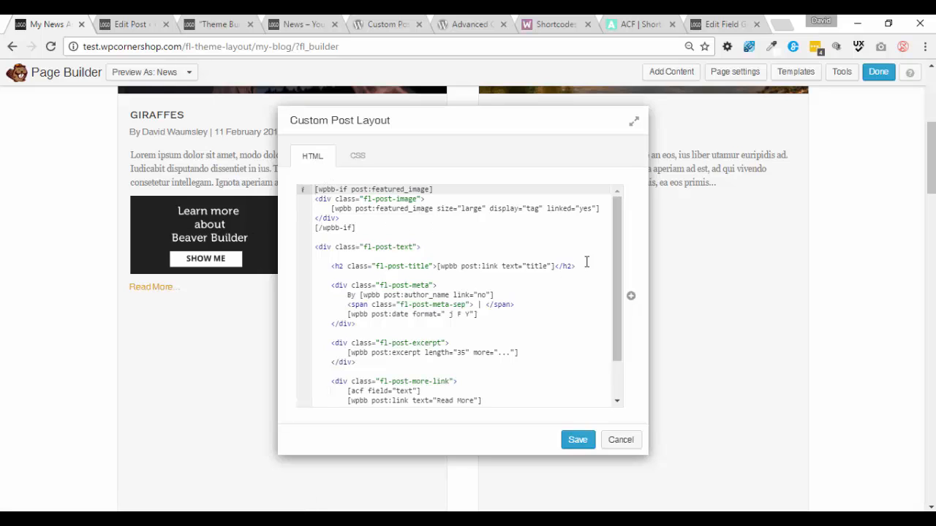
pyautogui.moveTo(613, 249); pyautogui.dragTo(611, 293)
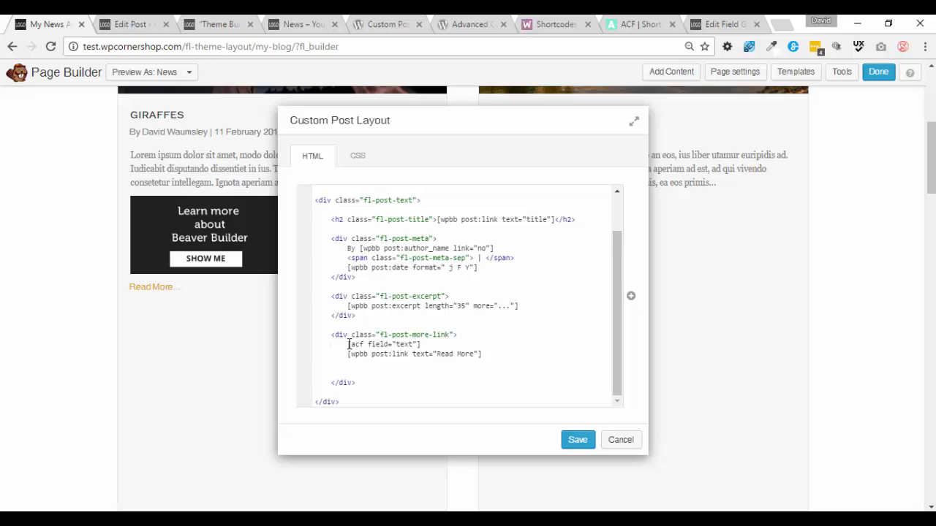
pyautogui.moveTo(348, 345); pyautogui.dragTo(413, 348)
pyautogui.click(407, 346)
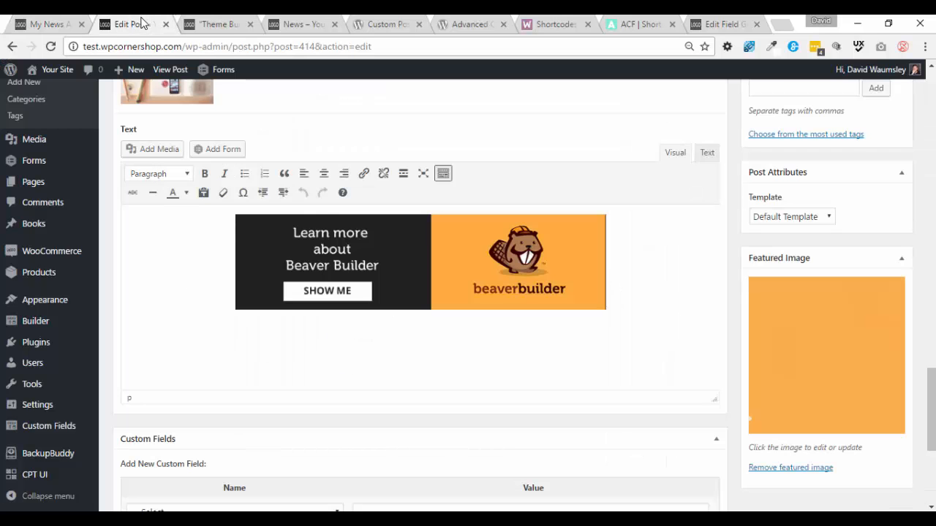
# - Revisit the Text custom field in the post's edit screen and open the ACF shortcode documentation
pyautogui.click(147, 22)
pyautogui.scroll(-3, 294, 264)
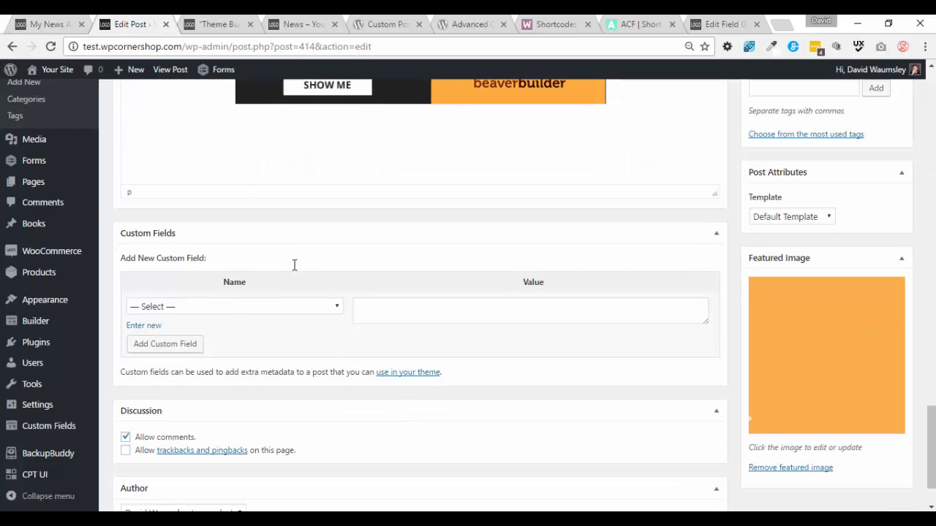
pyautogui.scroll(-1, 295, 265)
pyautogui.scroll(3, 295, 275)
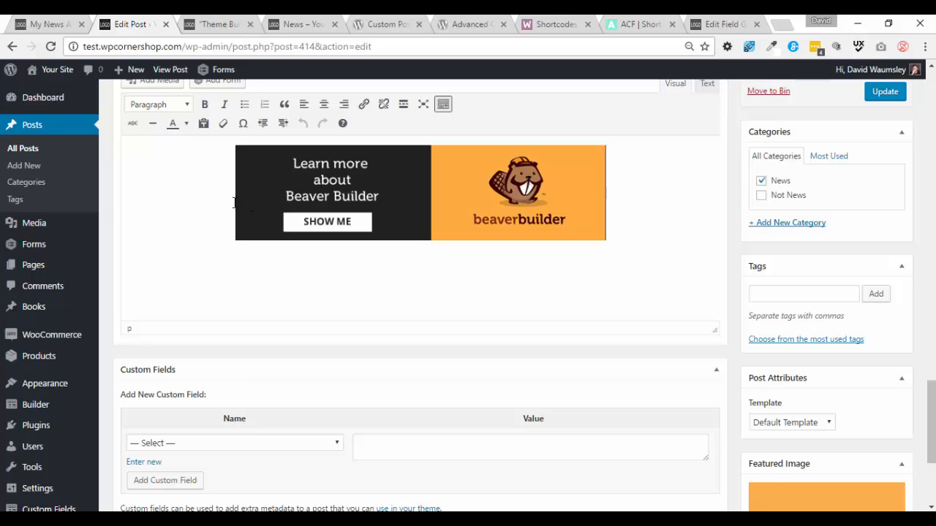
pyautogui.scroll(1, 234, 203)
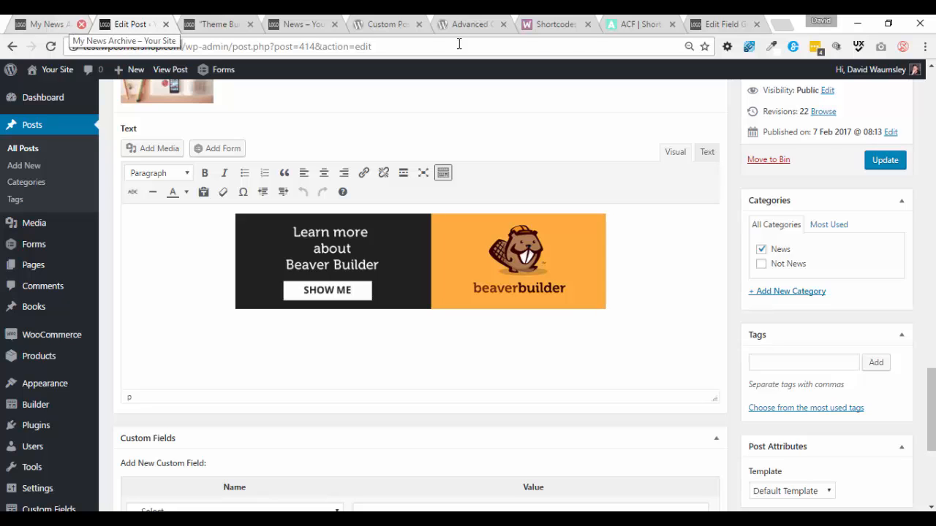
pyautogui.click(634, 27)
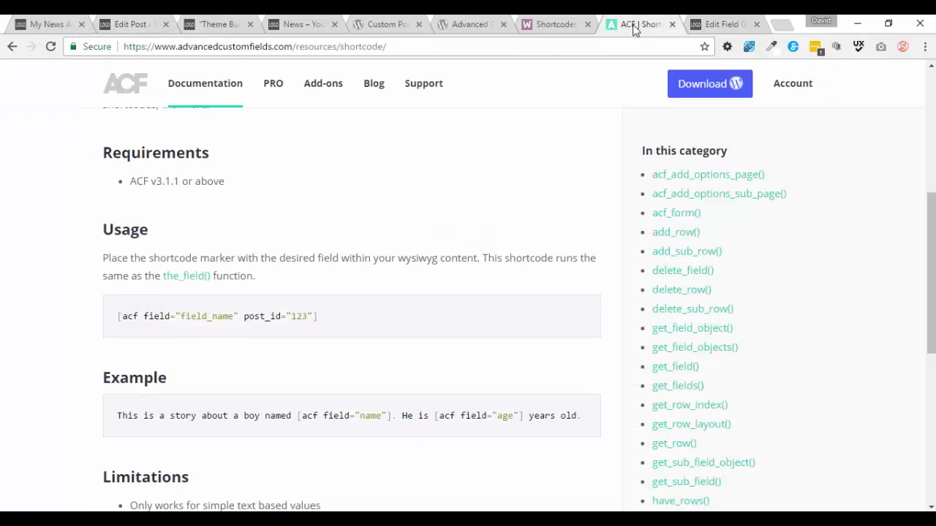
# - Examine the ACF shortcode documentation's usage, example and limitations, and return to the News archive's custom post layout
pyautogui.scroll(-3, 267, 282)
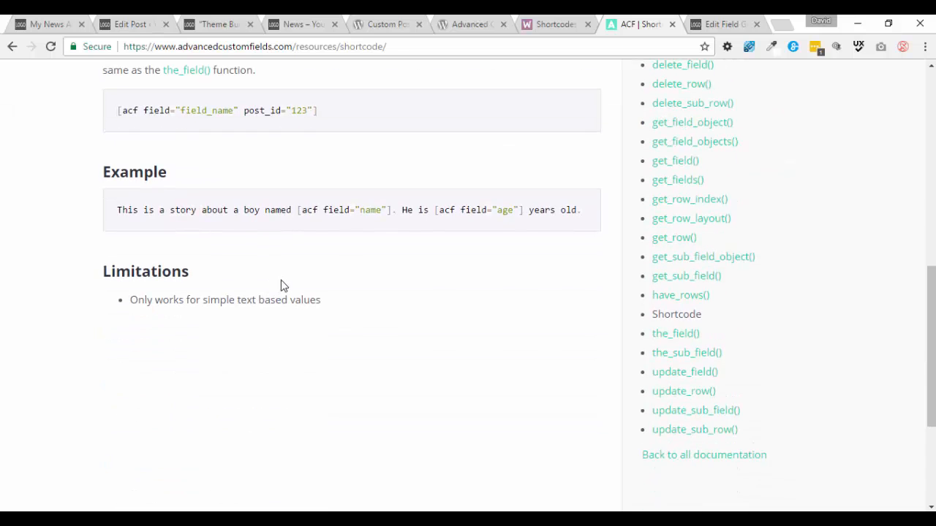
pyautogui.scroll(2, 313, 265)
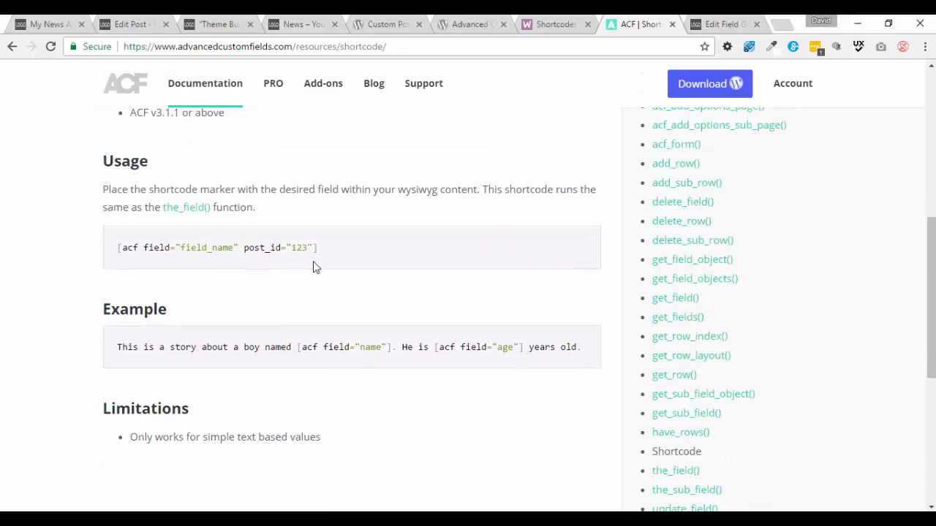
pyautogui.click(71, 24)
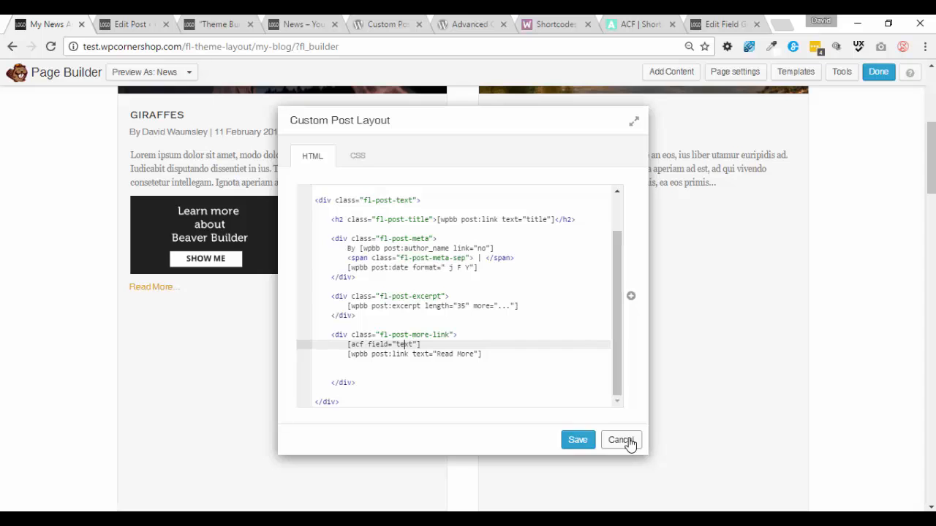
# - Review the custom post layout's CSS rules, including the post title styling, and save the Posts module's settings
pyautogui.click(356, 157)
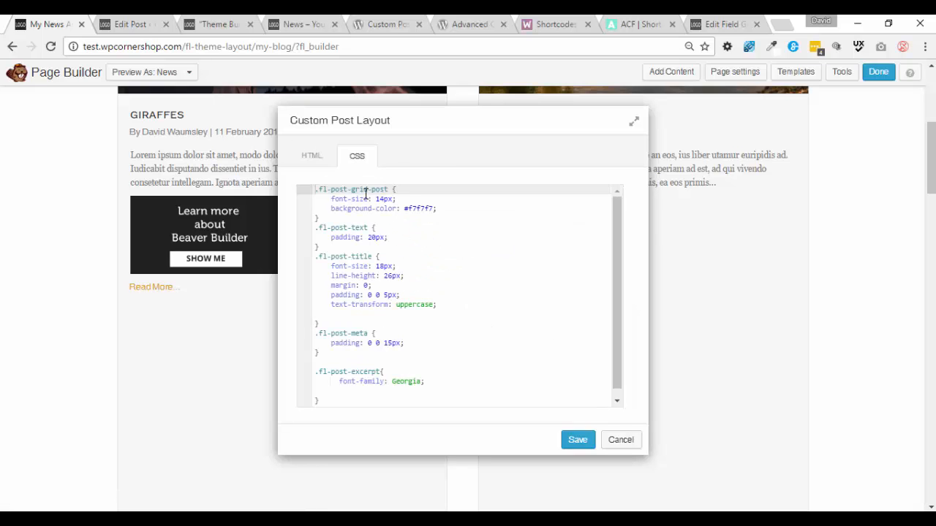
pyautogui.click(413, 318)
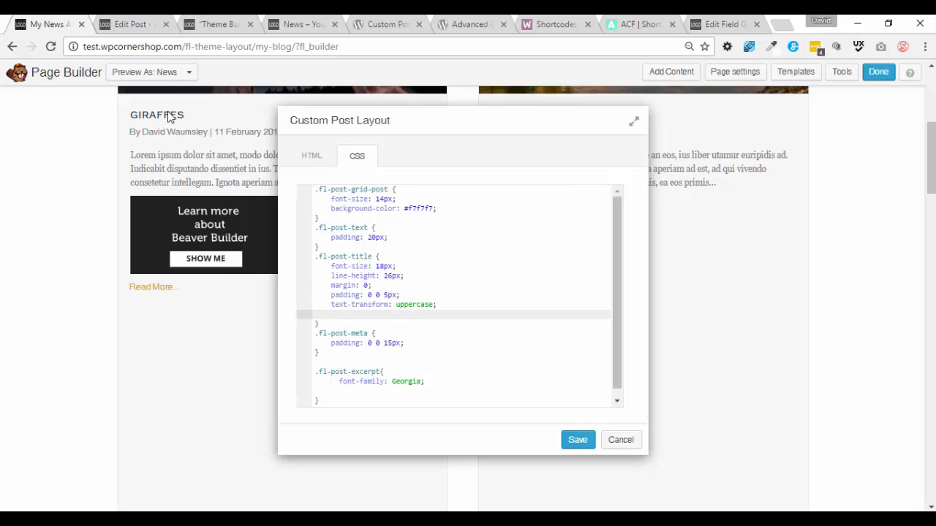
pyautogui.click(418, 310)
pyautogui.click(620, 440)
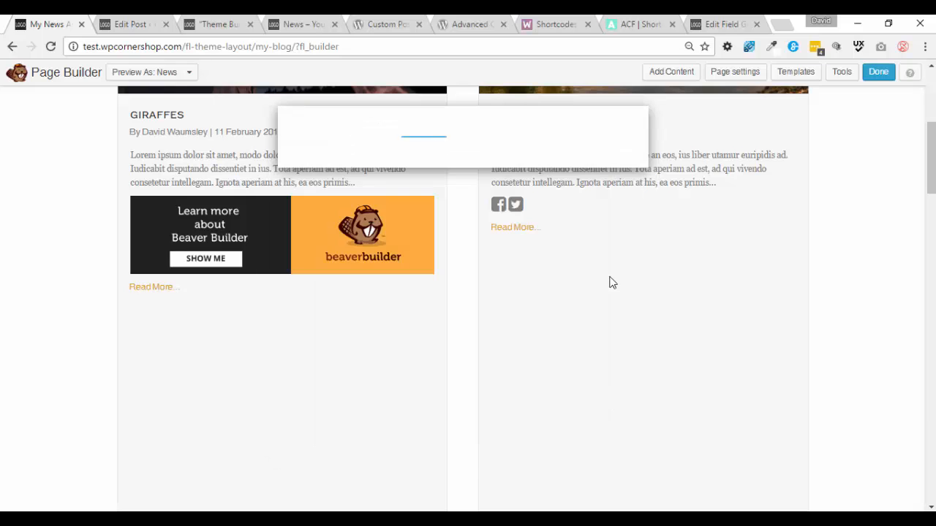
pyautogui.click(517, 440)
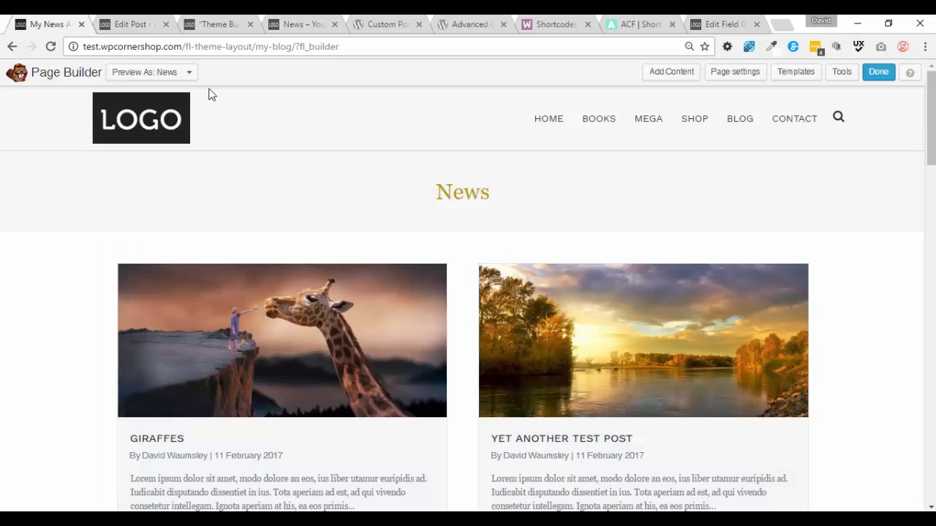
# - Find the native Custom Fields section in the post's edit screen and open a blank new entry's name and value fields
pyautogui.click(132, 27)
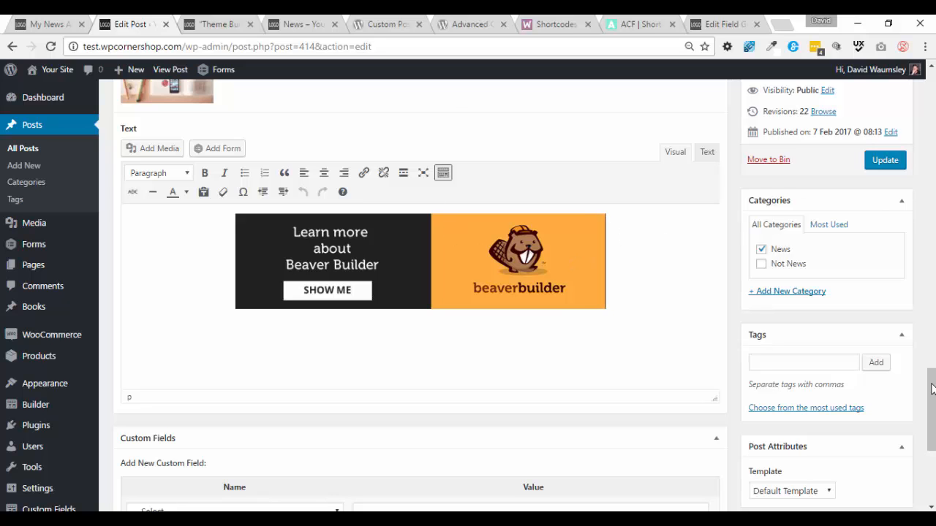
pyautogui.moveTo(933, 390); pyautogui.dragTo(934, 422)
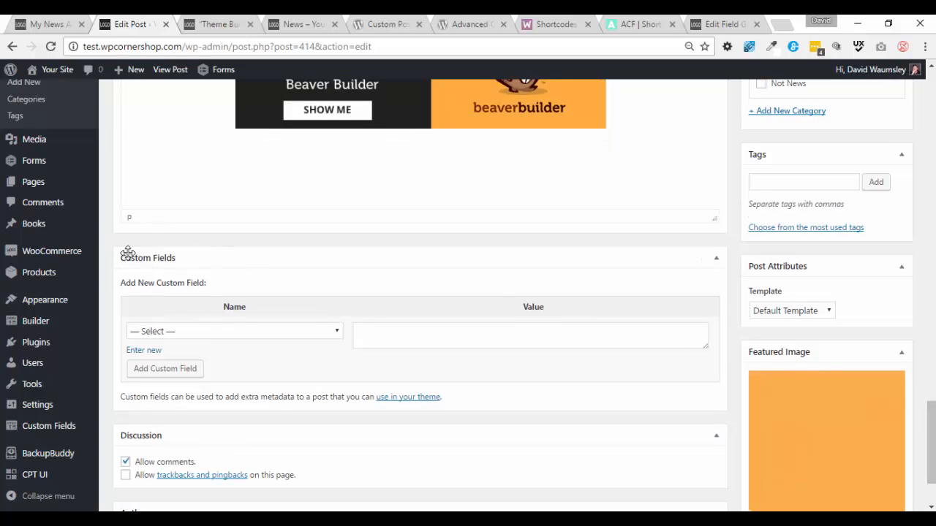
pyautogui.click(144, 351)
pyautogui.click(226, 329)
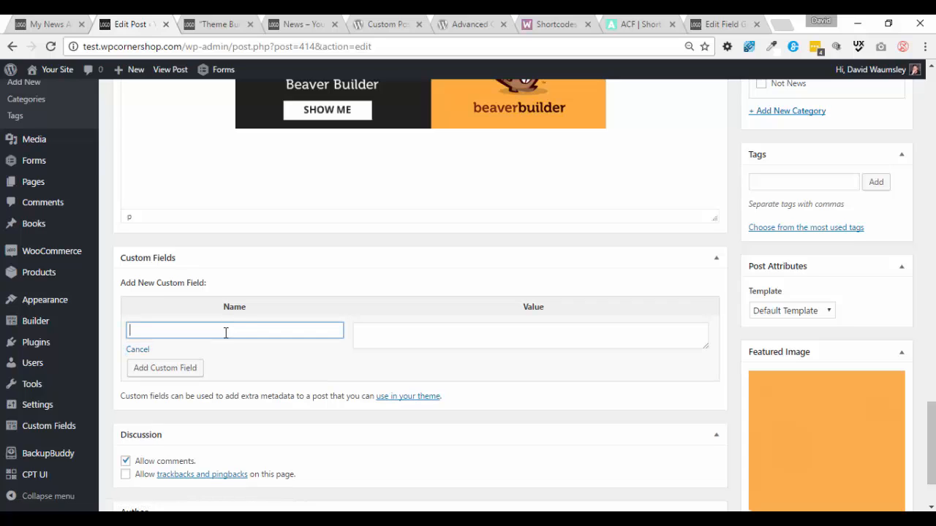
pyautogui.click(402, 334)
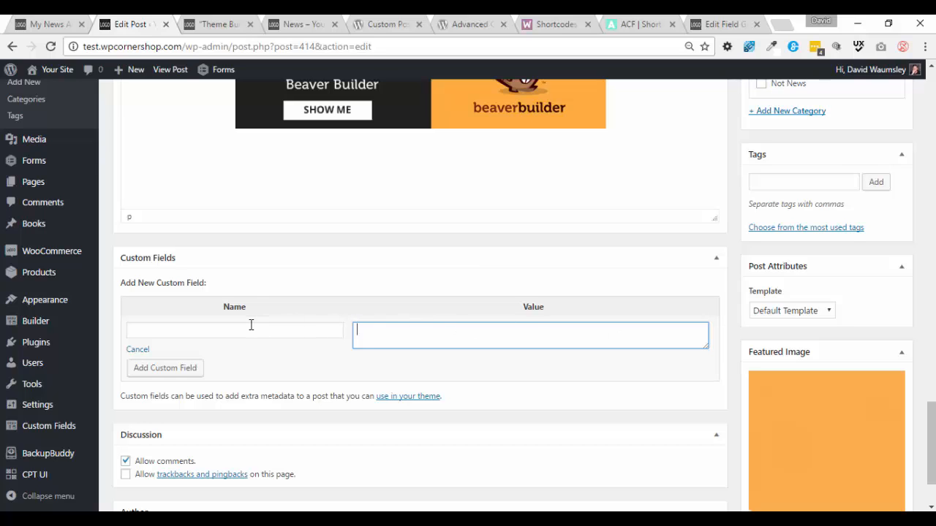
# - Try to connect the News archive layout's heading to a Custom Field and discard the heading's changes
pyautogui.click(69, 23)
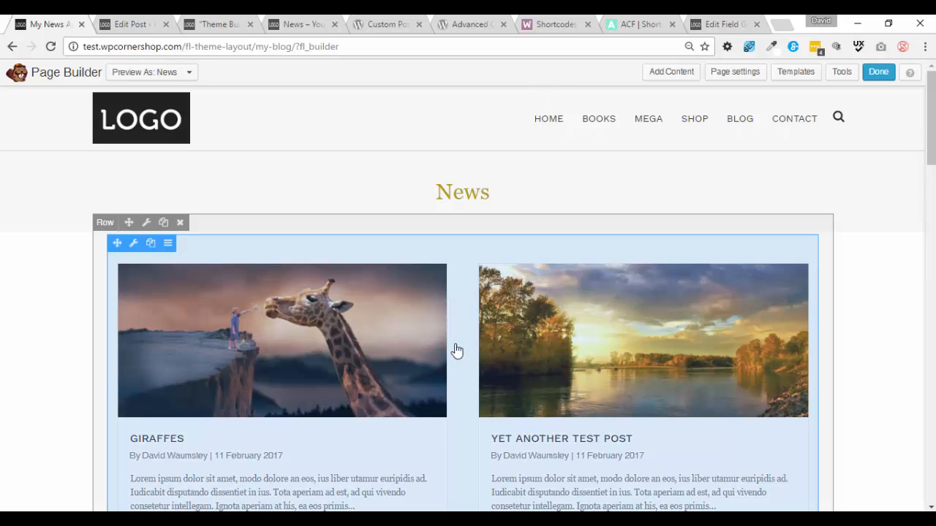
pyautogui.scroll(-3, 501, 328)
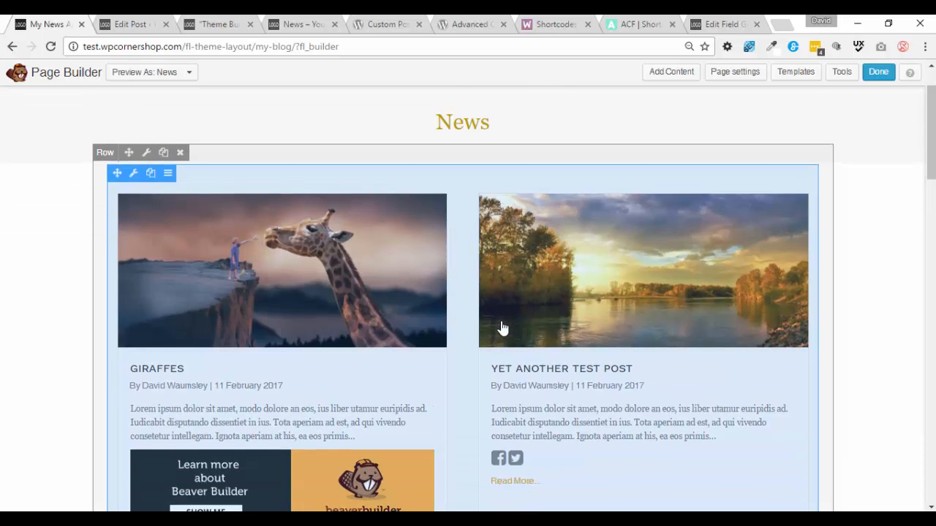
pyautogui.scroll(4, 501, 328)
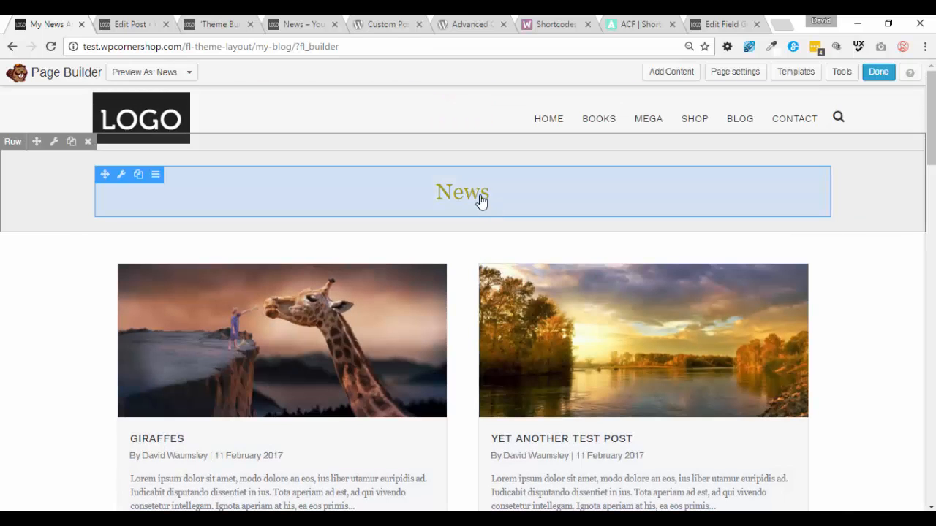
pyautogui.click(480, 199)
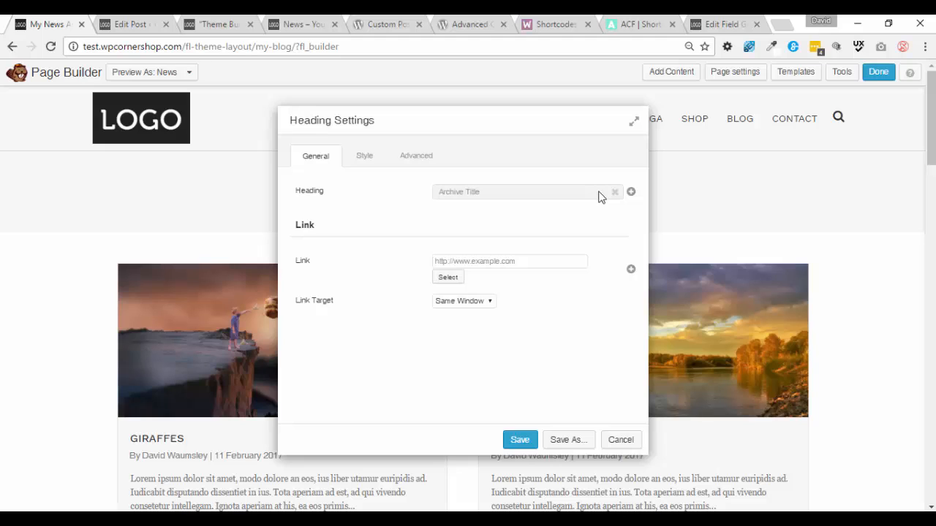
pyautogui.click(631, 193)
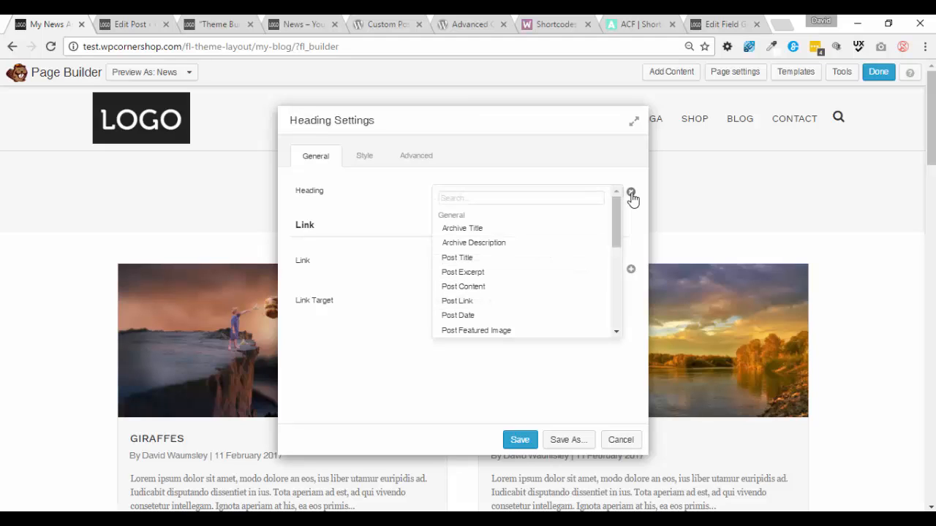
pyautogui.moveTo(619, 227); pyautogui.dragTo(612, 274)
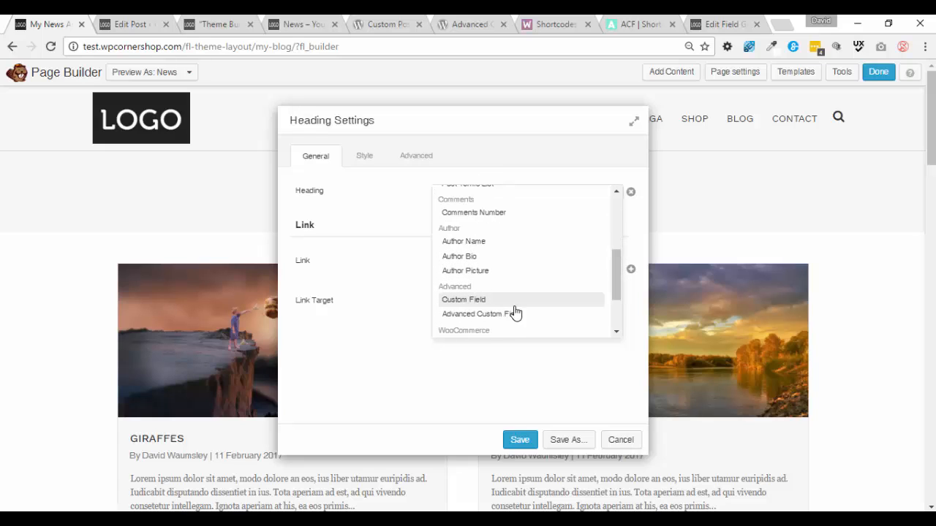
pyautogui.click(478, 305)
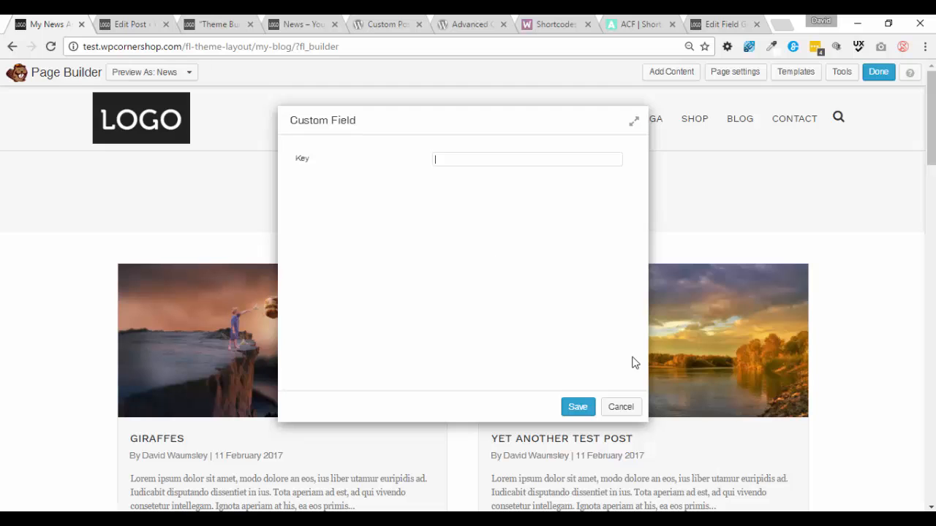
pyautogui.click(620, 407)
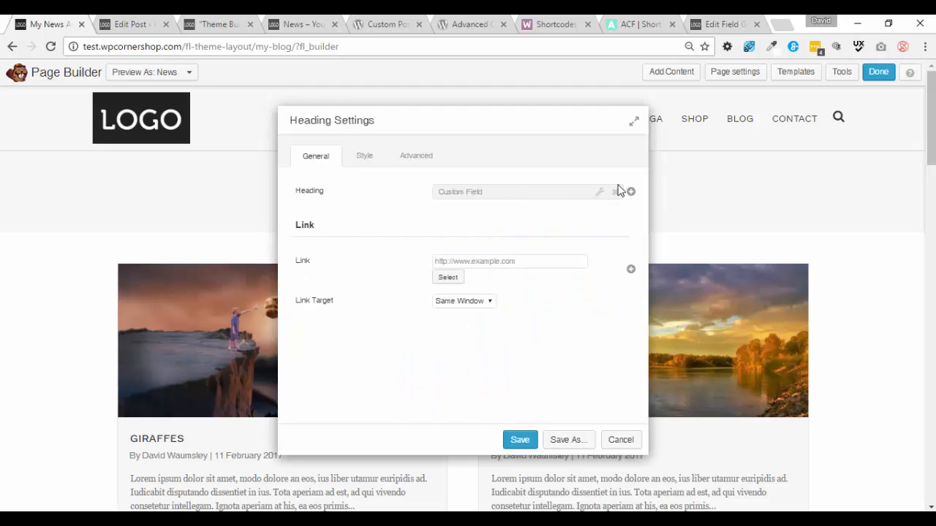
pyautogui.click(621, 440)
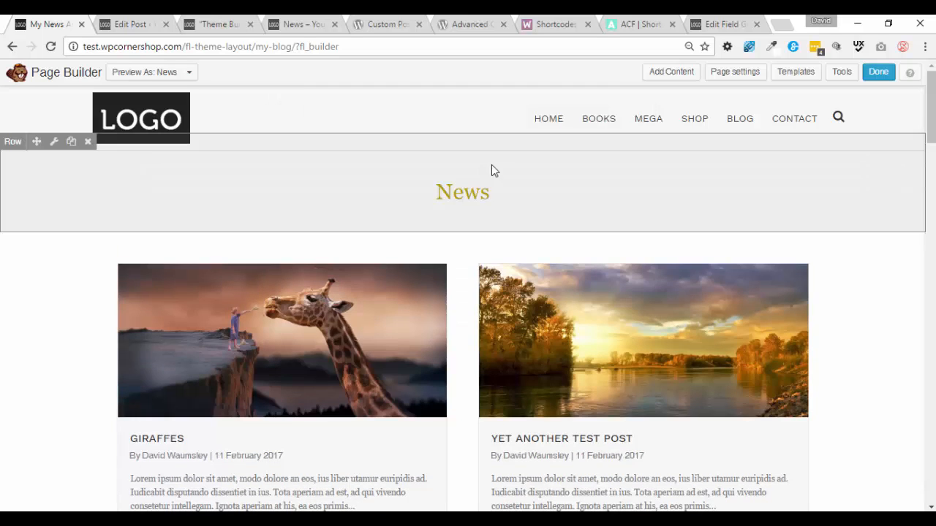
# - Leave the archive layout, open the form for adding new builder content and choose Theme Layout as its type
pyautogui.scroll(-2, 856, 204)
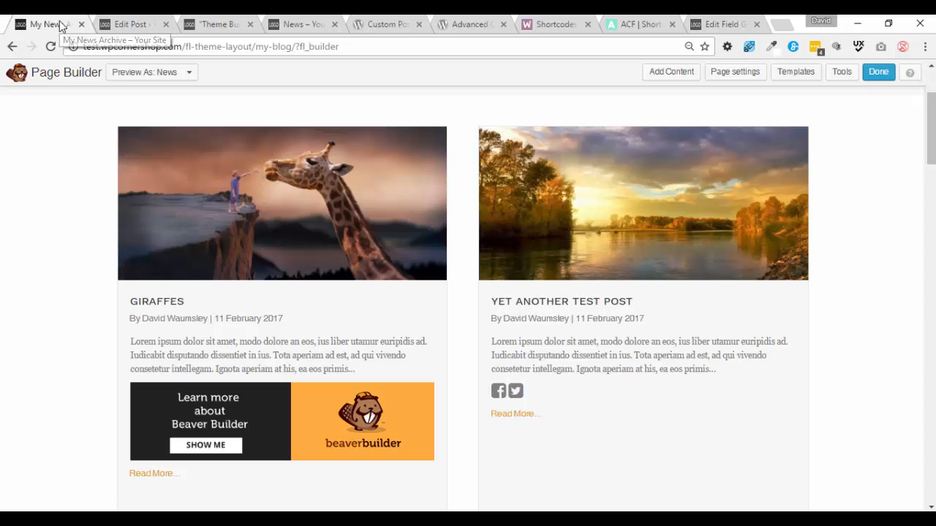
pyautogui.click(10, 47)
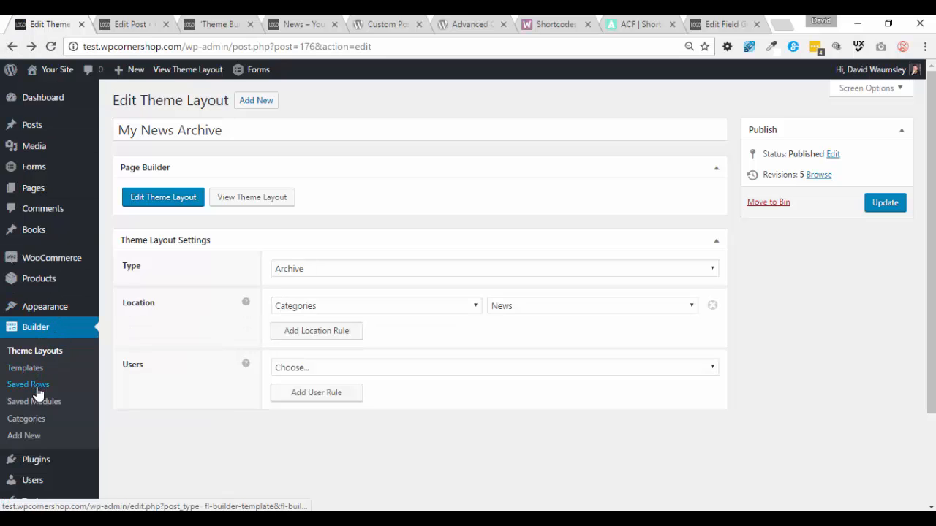
pyautogui.click(24, 437)
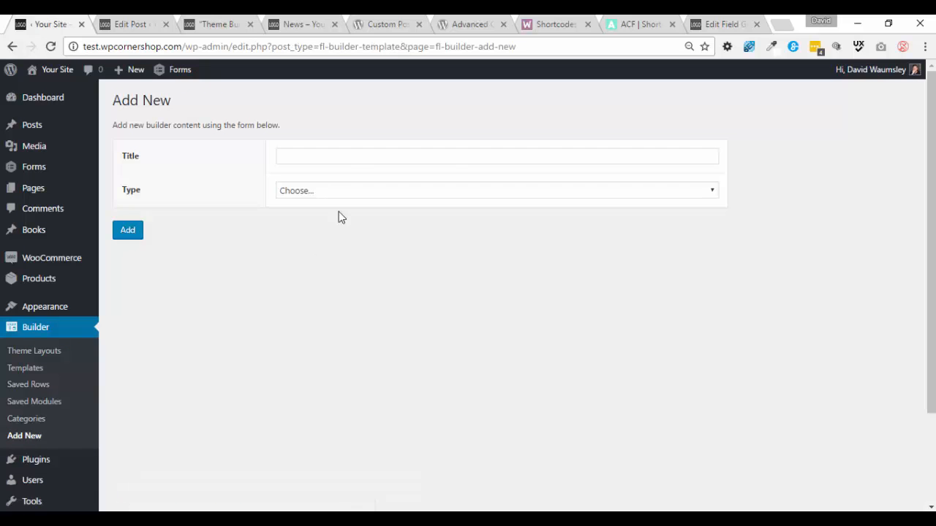
pyautogui.click(346, 155)
pyautogui.click(429, 191)
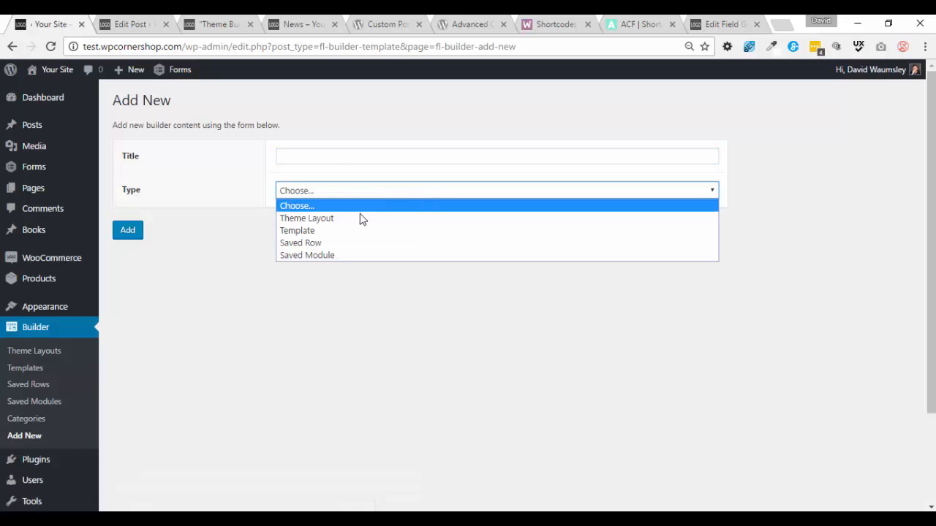
pyautogui.click(312, 222)
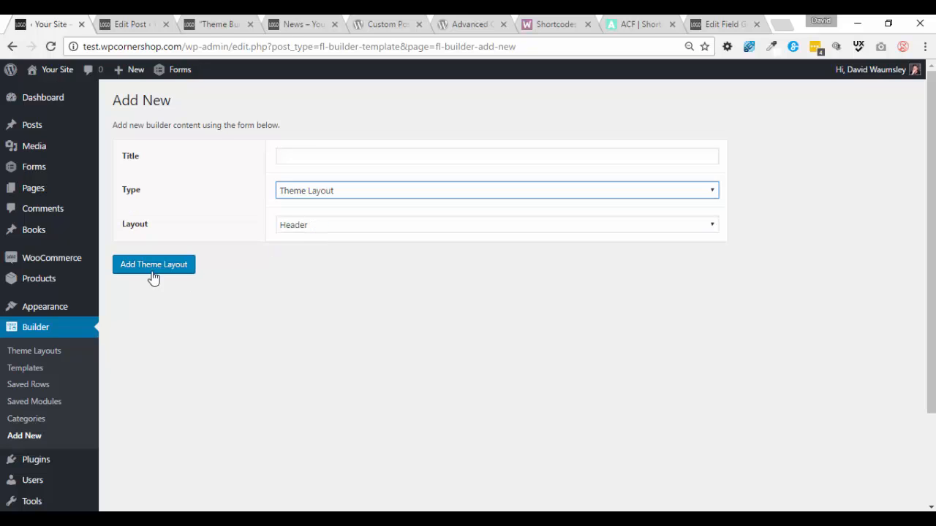
# - Open the list of theme layouts and examine the existing archive, header, part and singular layouts
pyautogui.click(37, 356)
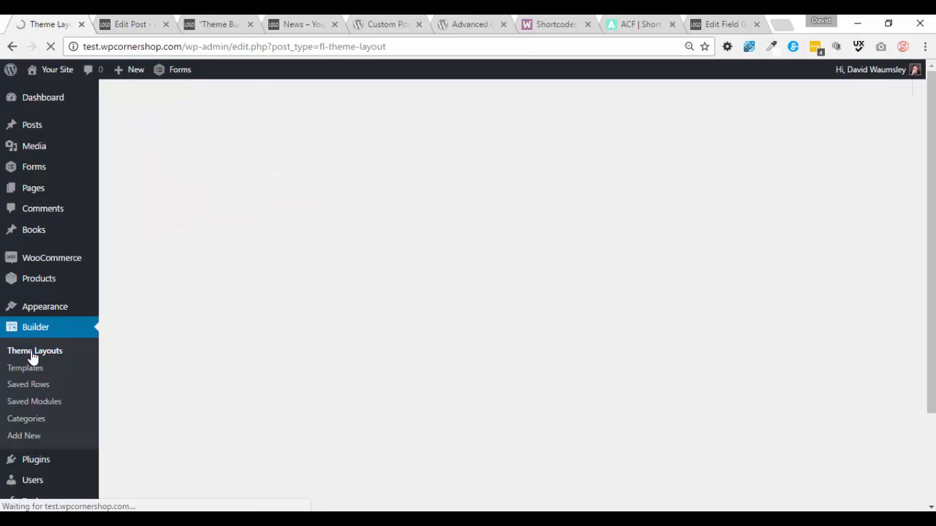
pyautogui.scroll(-2, 359, 222)
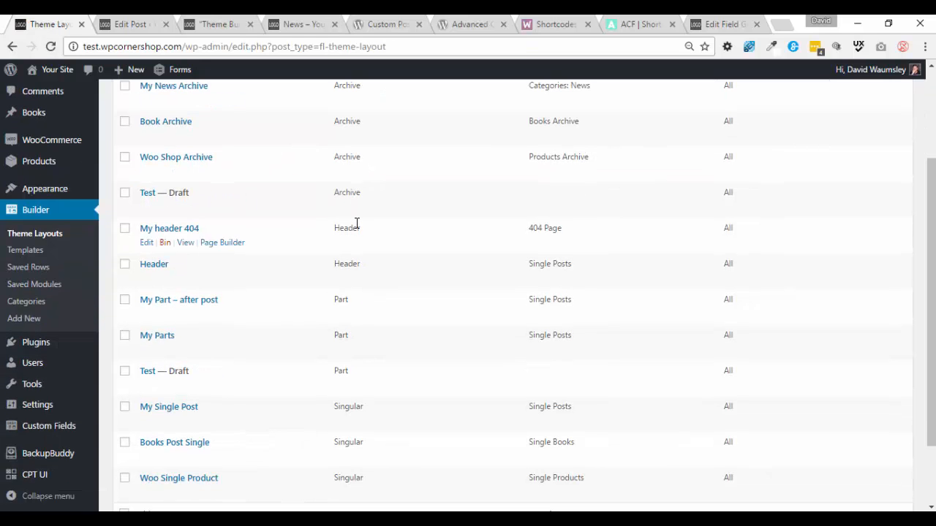
pyautogui.moveTo(200, 175)
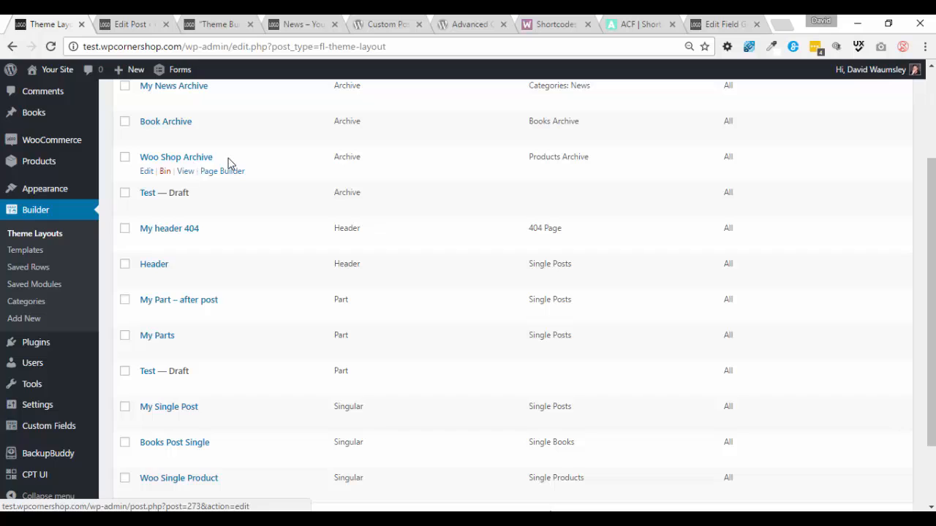
pyautogui.moveTo(332, 202)
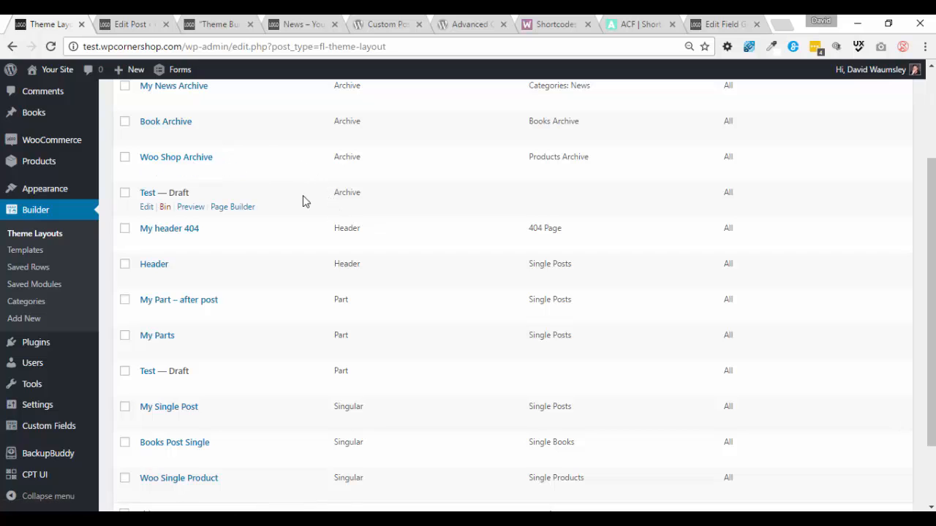
# - View the live News archive and return to the top of the live "Theme Builder" post
pyautogui.click(305, 24)
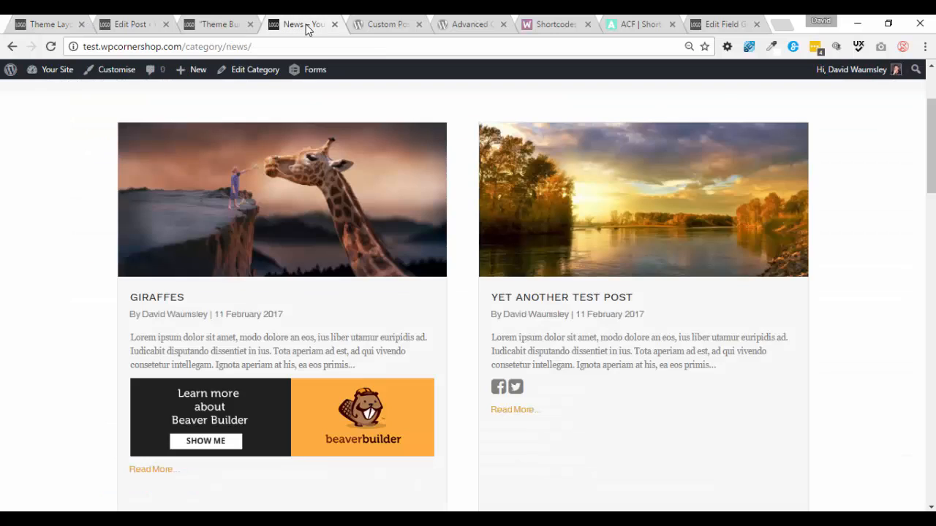
pyautogui.click(222, 20)
pyautogui.scroll(20, 582, 174)
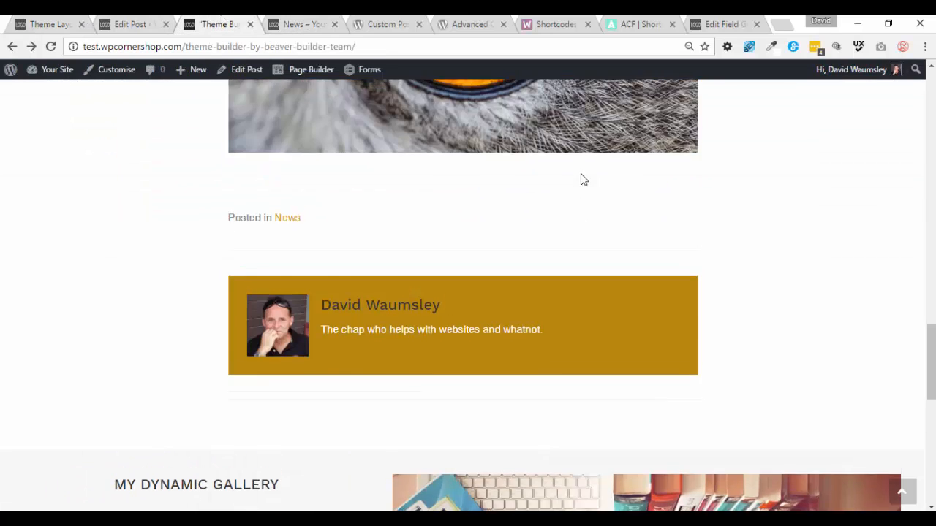
pyautogui.scroll(2, 581, 173)
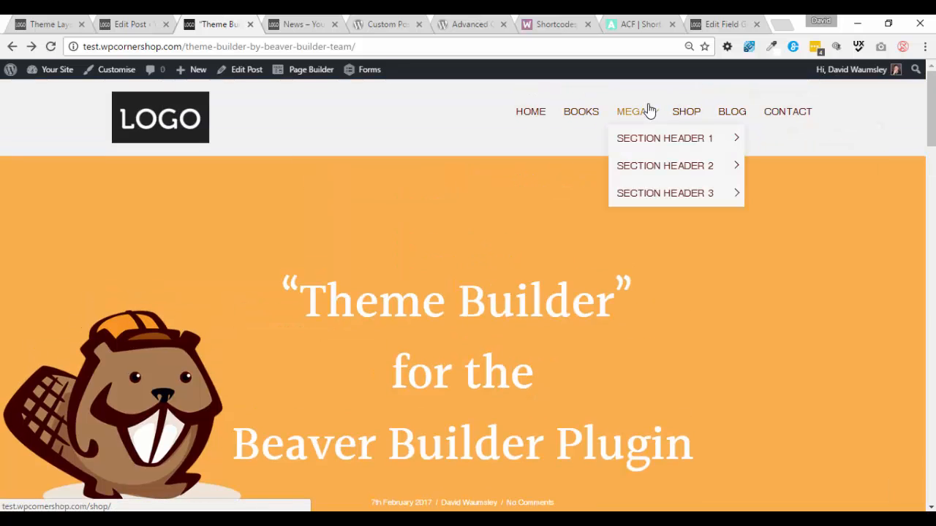
# - Open the site's Books archive and examine the single page for Book number three
pyautogui.click(592, 114)
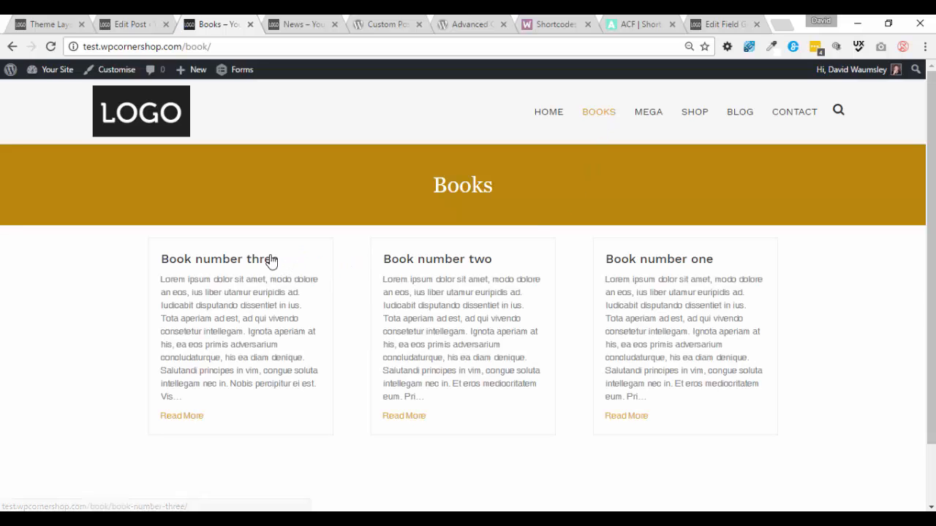
pyautogui.click(241, 263)
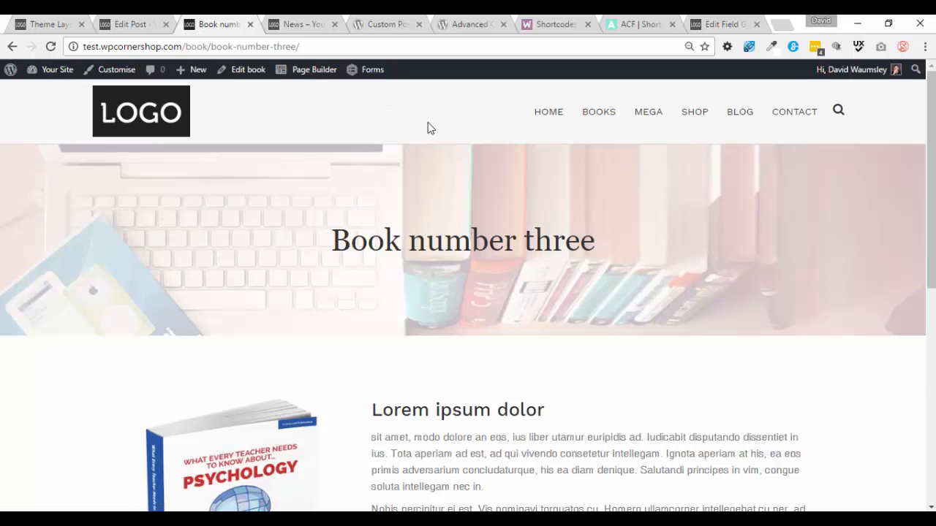
pyautogui.scroll(-3, 570, 255)
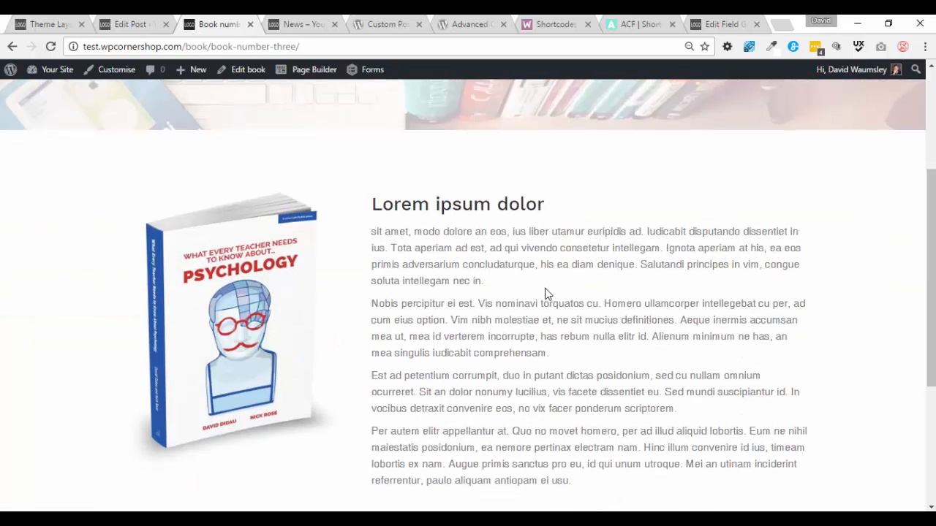
# - Review the Book number three page from its title and cover image to the static section with the dynamic image above the footer
pyautogui.scroll(1, 545, 289)
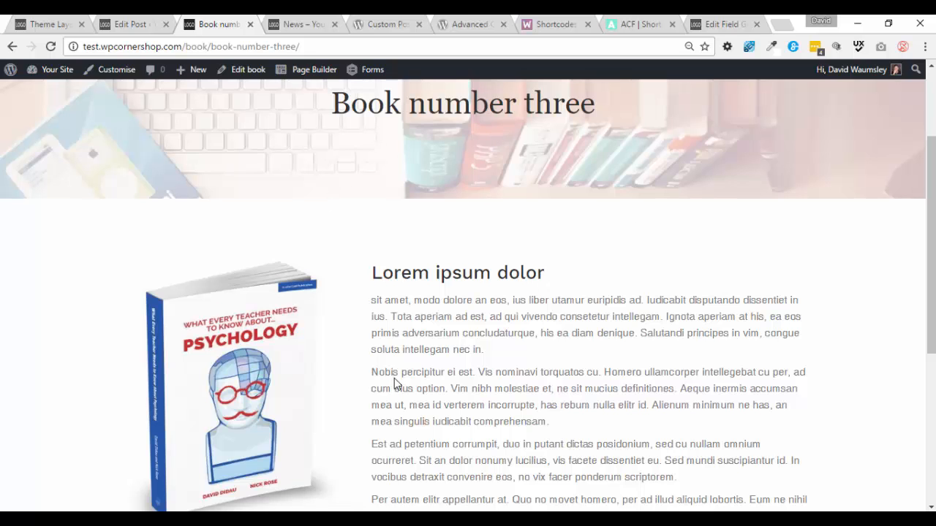
pyautogui.scroll(-3, 395, 297)
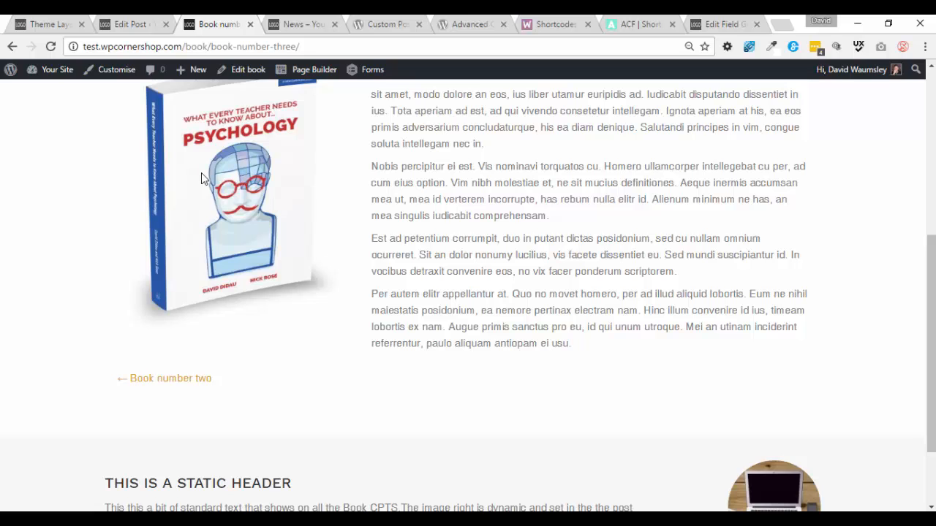
pyautogui.scroll(2, 604, 234)
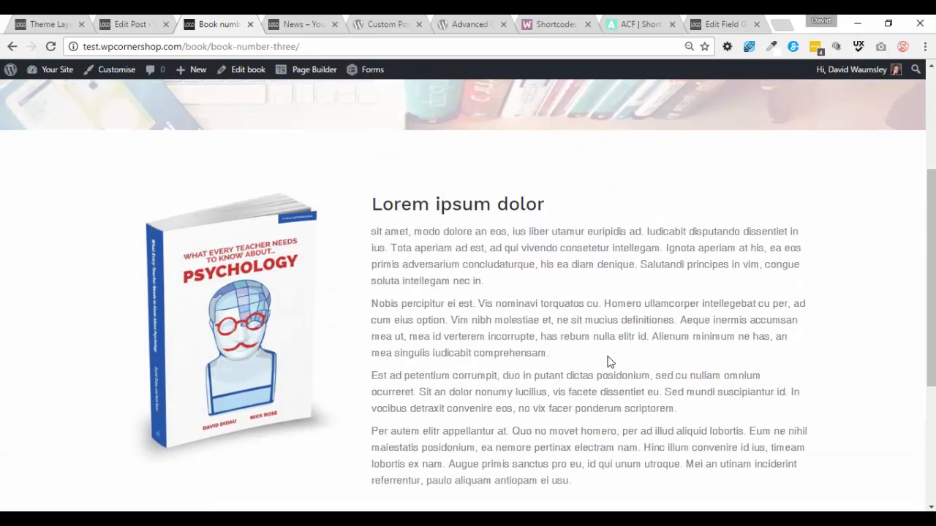
pyautogui.scroll(1, 613, 316)
pyautogui.scroll(1, 613, 311)
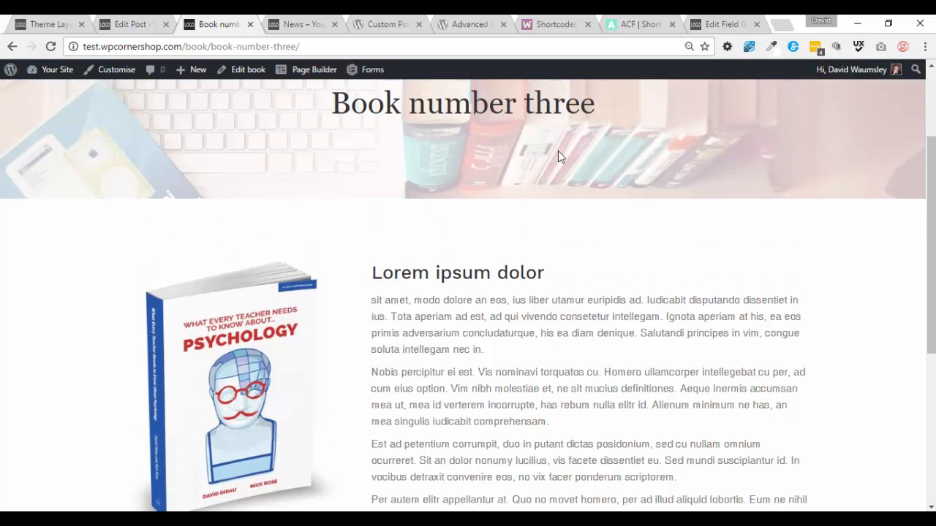
pyautogui.moveTo(401, 104); pyautogui.dragTo(589, 108)
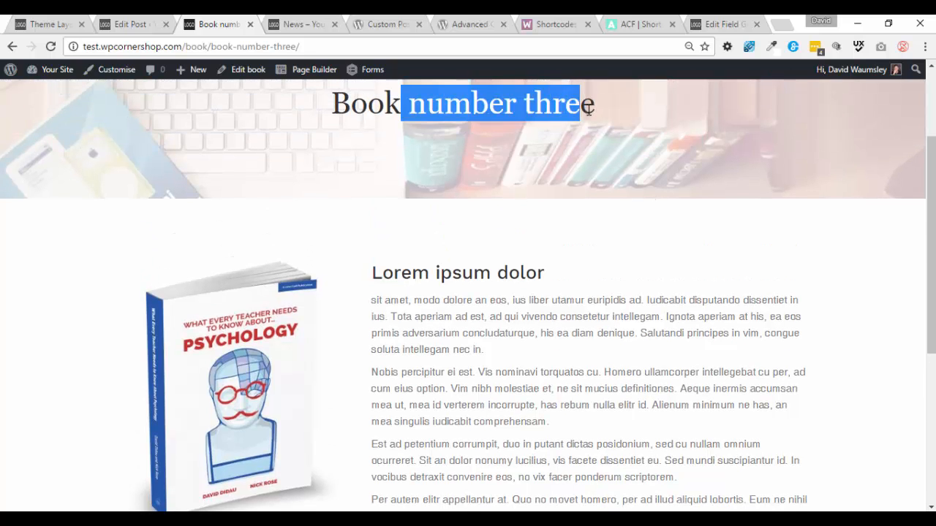
pyautogui.scroll(-5, 657, 213)
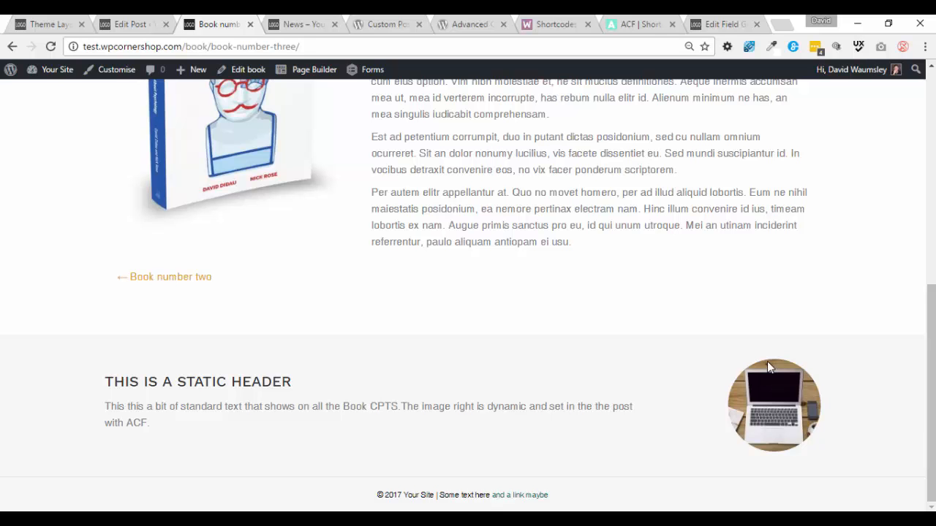
pyautogui.scroll(8, 637, 378)
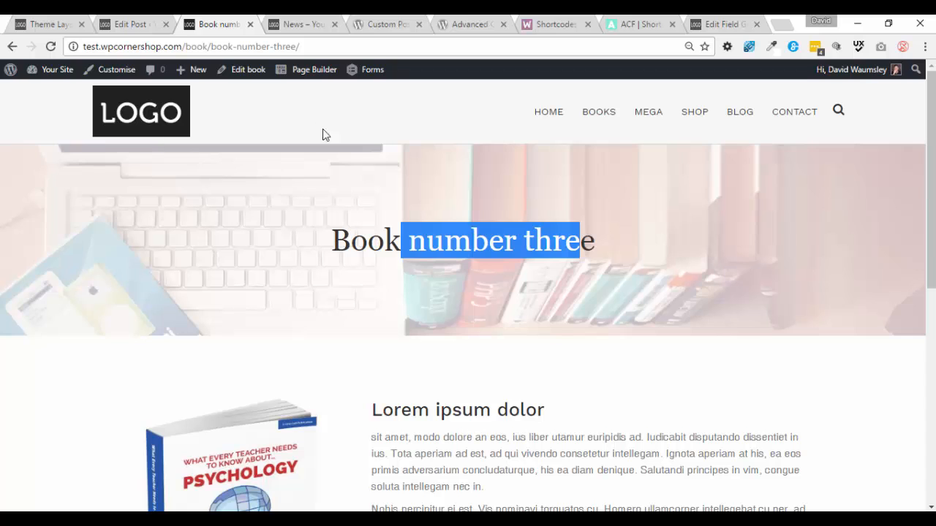
# - View the Custom Post Type UI plugin page and return to the theme layouts list to find the Books post type
pyautogui.click(377, 24)
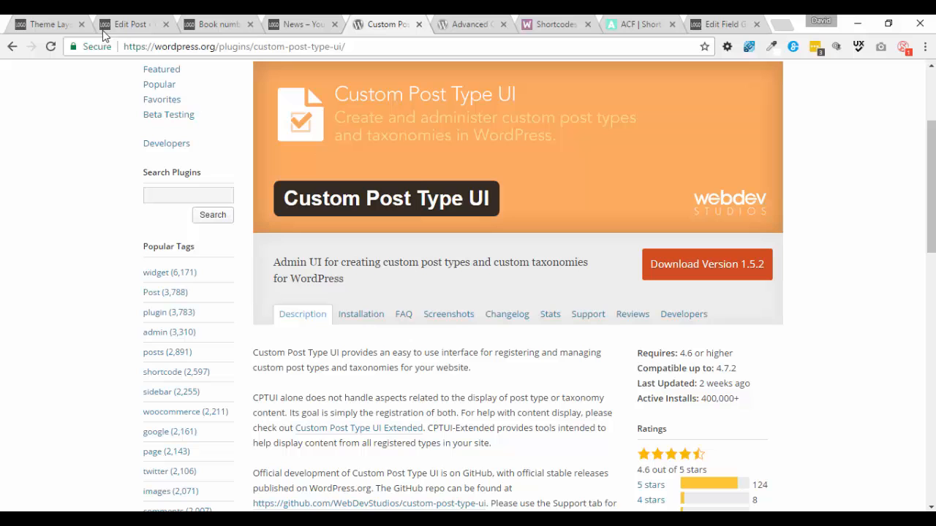
pyautogui.click(62, 24)
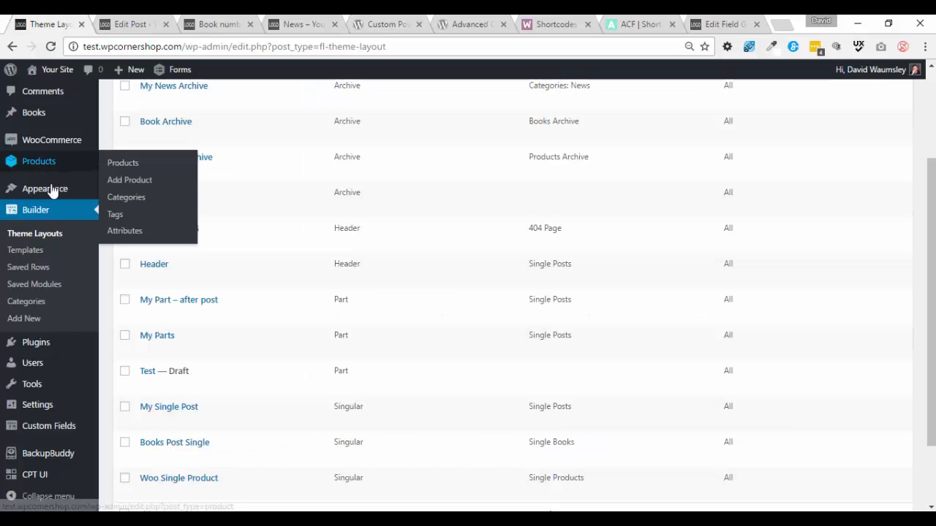
pyautogui.scroll(1, 30, 256)
pyautogui.moveTo(44, 182)
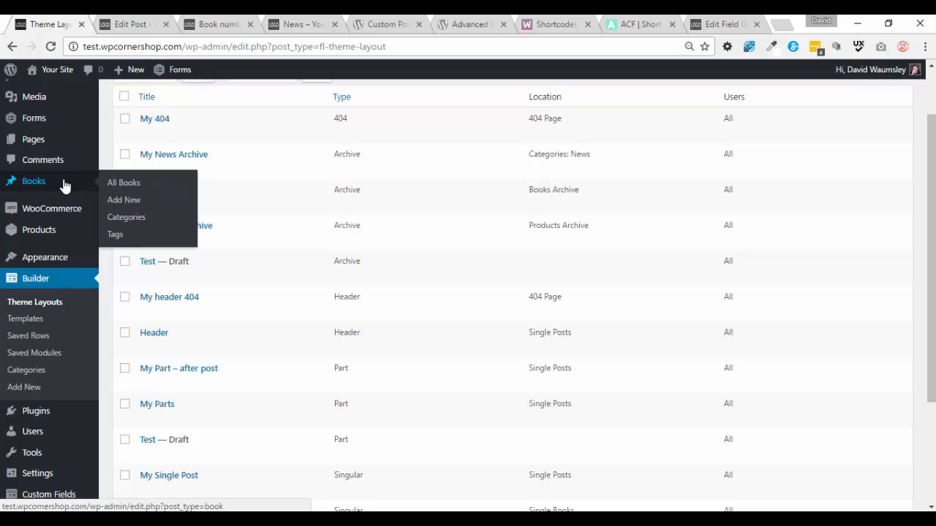
# - Open the live site's Shop archive and look over its product grid
pyautogui.click(300, 24)
pyautogui.scroll(2, 585, 316)
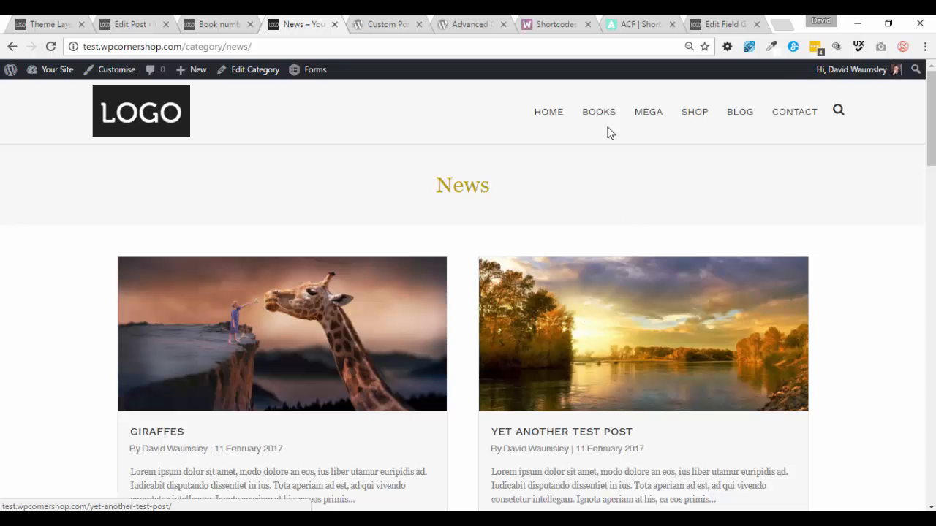
pyautogui.click(694, 112)
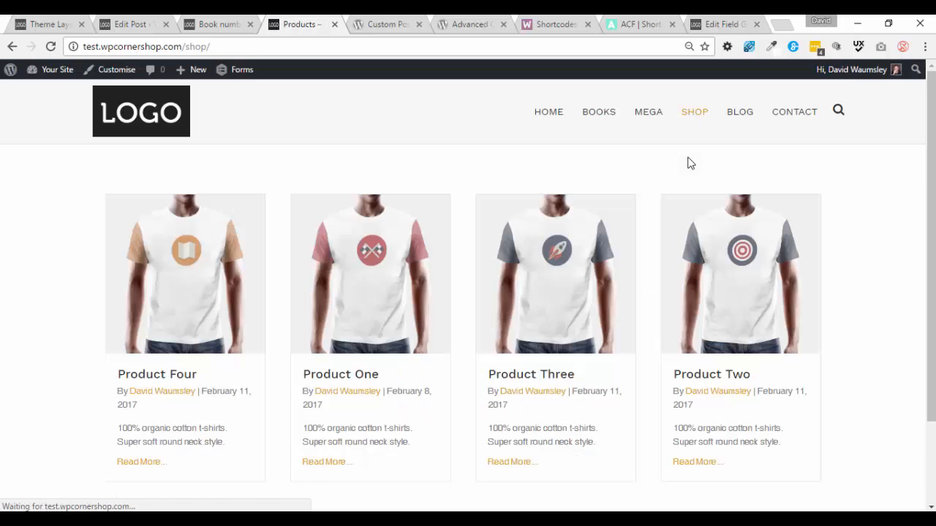
pyautogui.scroll(-2, 544, 292)
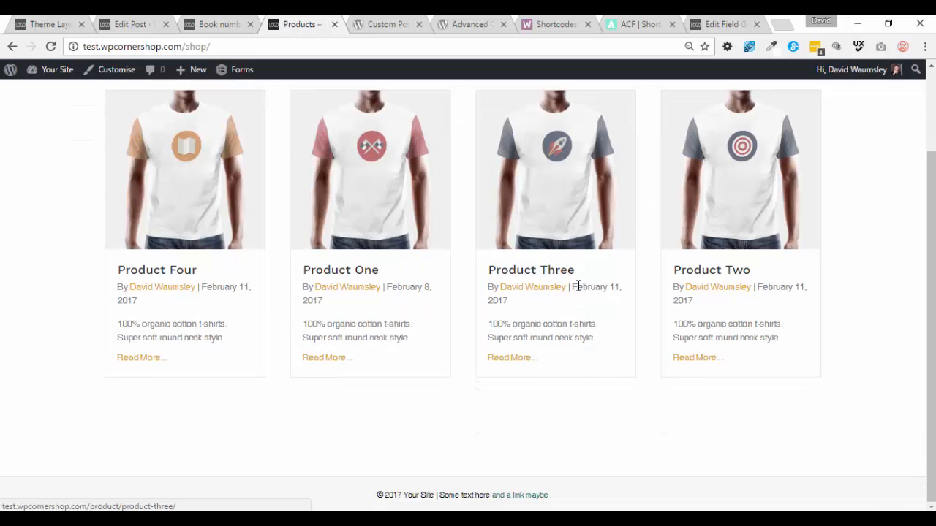
pyautogui.scroll(1, 293, 261)
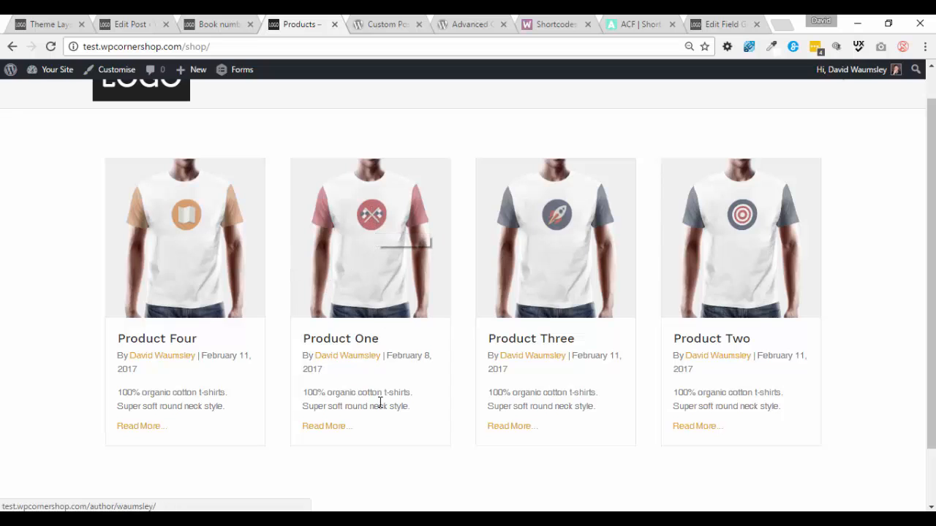
# - Open the Product Four page and examine its custom layout down to the related products
pyautogui.click(219, 241)
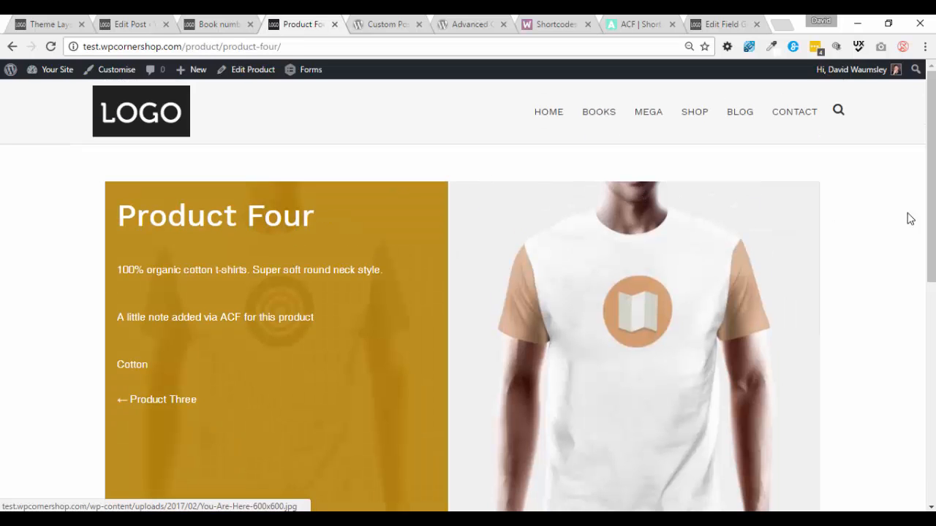
pyautogui.moveTo(932, 204); pyautogui.dragTo(932, 234)
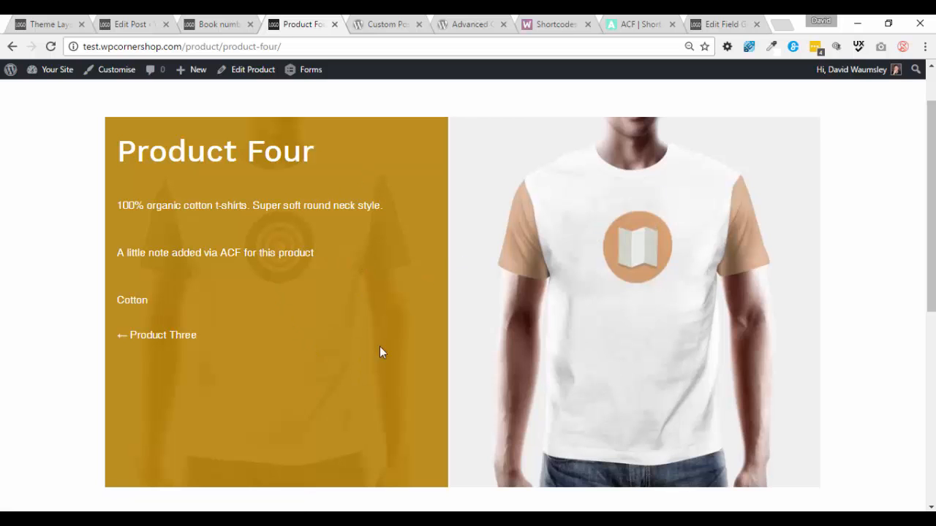
pyautogui.scroll(-4, 860, 278)
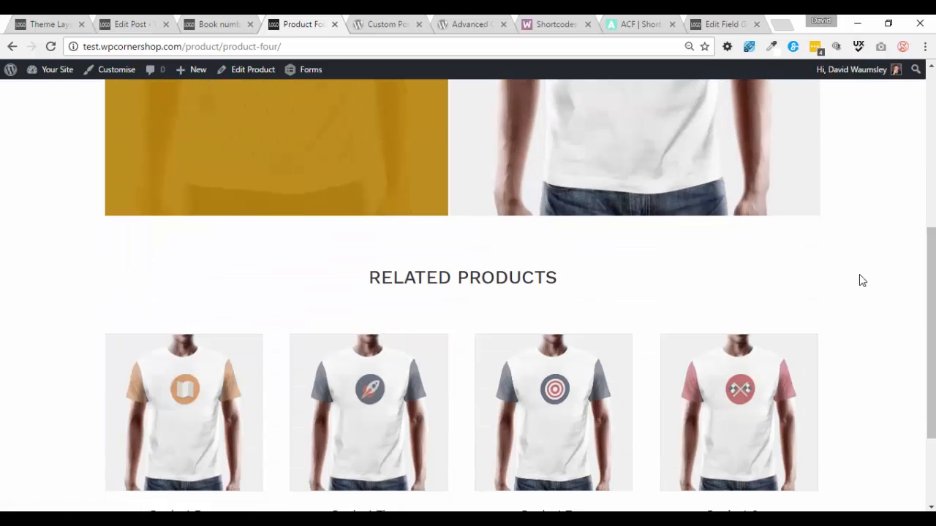
pyautogui.scroll(-2, 860, 280)
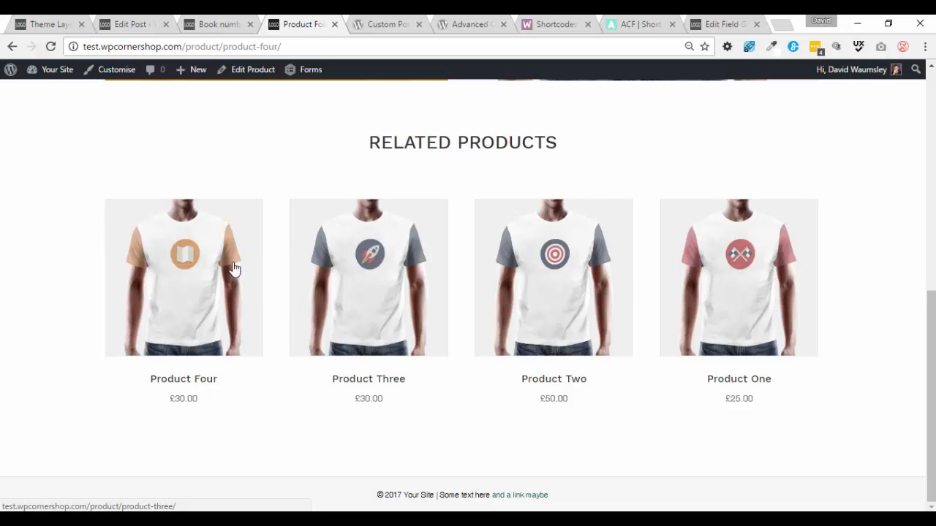
# - Examine the WooCommerce shortcodes documentation, including the Product Category and Recent Products sections
pyautogui.click(552, 25)
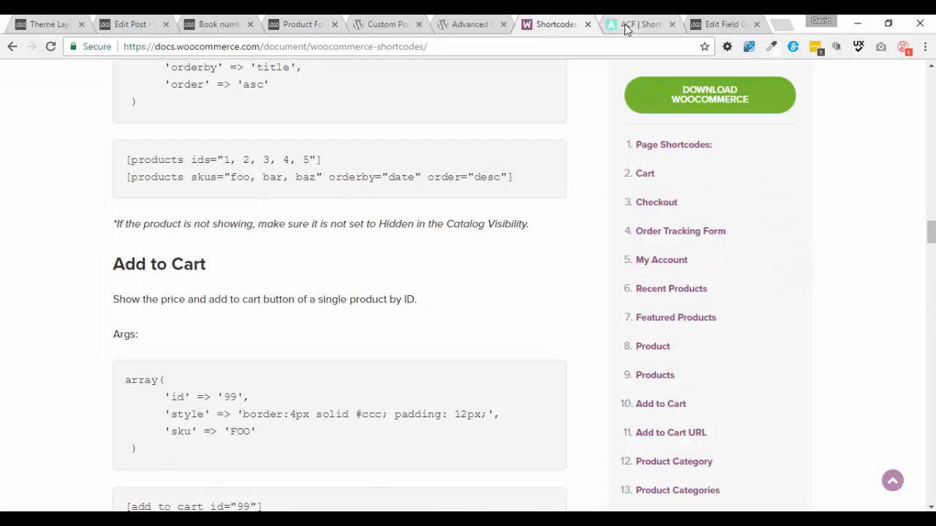
pyautogui.click(626, 27)
pyautogui.click(537, 28)
pyautogui.scroll(-1, 442, 220)
pyautogui.scroll(-10, 442, 221)
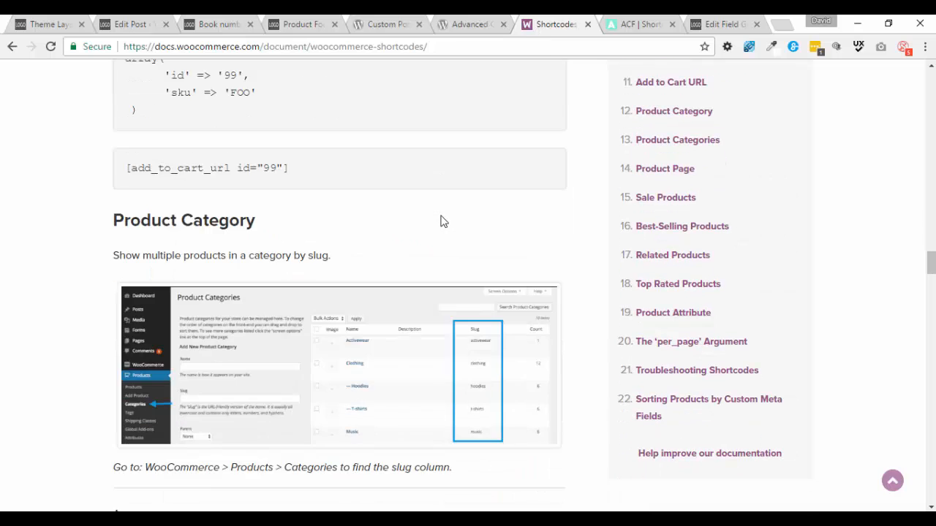
pyautogui.scroll(-1, 442, 221)
pyautogui.scroll(15, 346, 349)
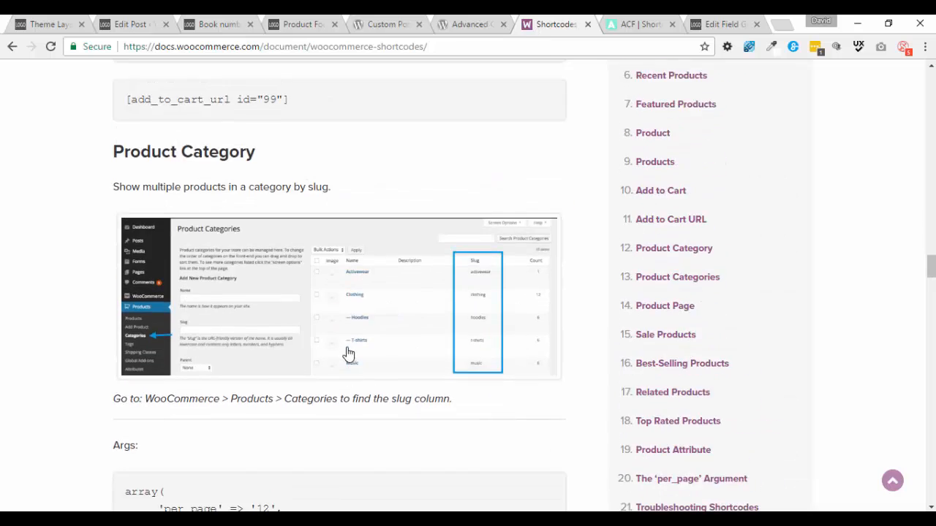
pyautogui.scroll(15, 348, 351)
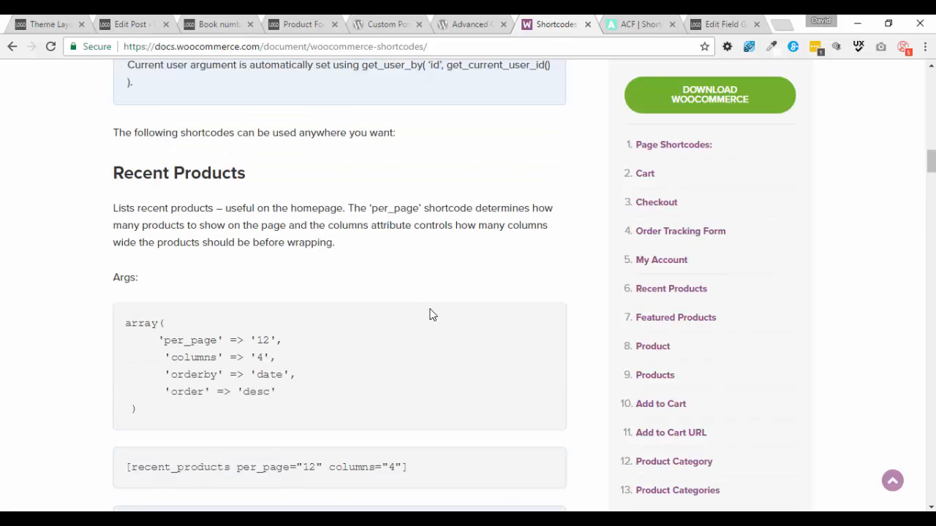
pyautogui.scroll(2, 430, 314)
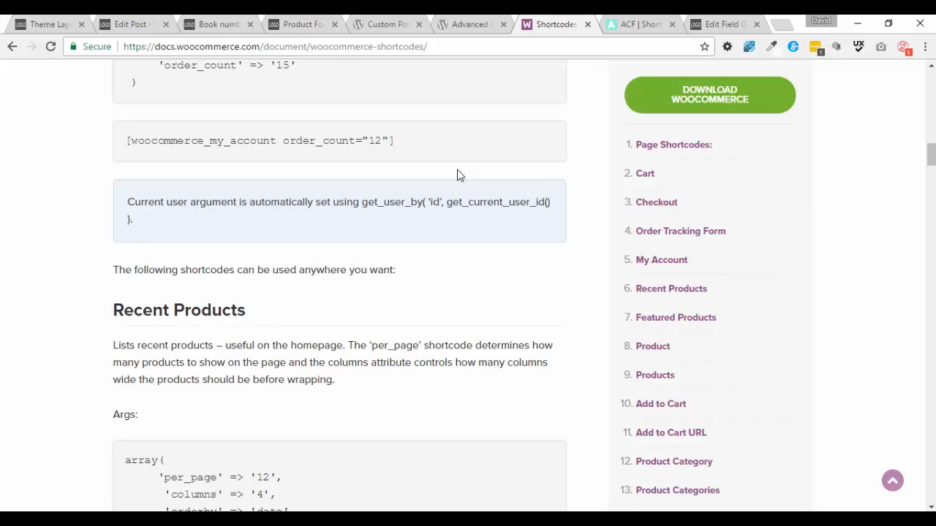
# - Return to the theme layouts list and open the Header layout assigned to single posts for editing
pyautogui.click(72, 24)
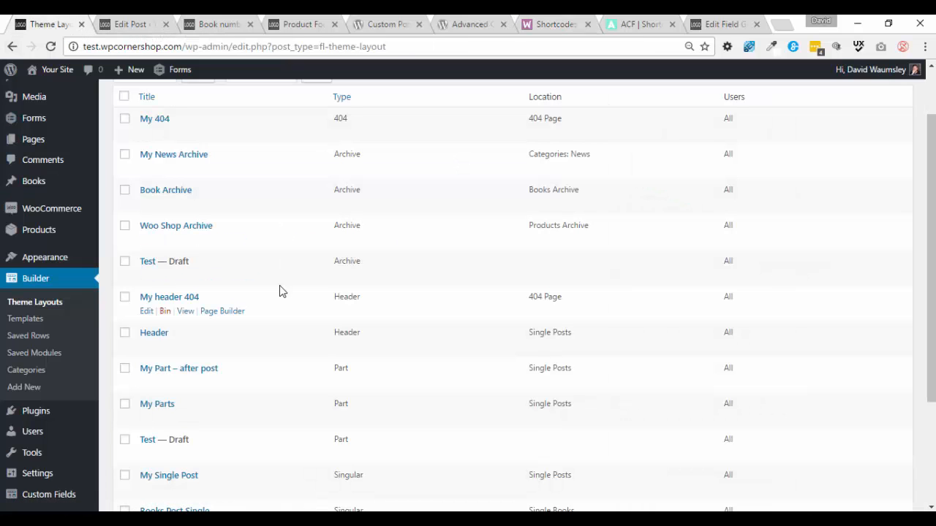
pyautogui.scroll(-2, 279, 291)
pyautogui.scroll(2, 280, 290)
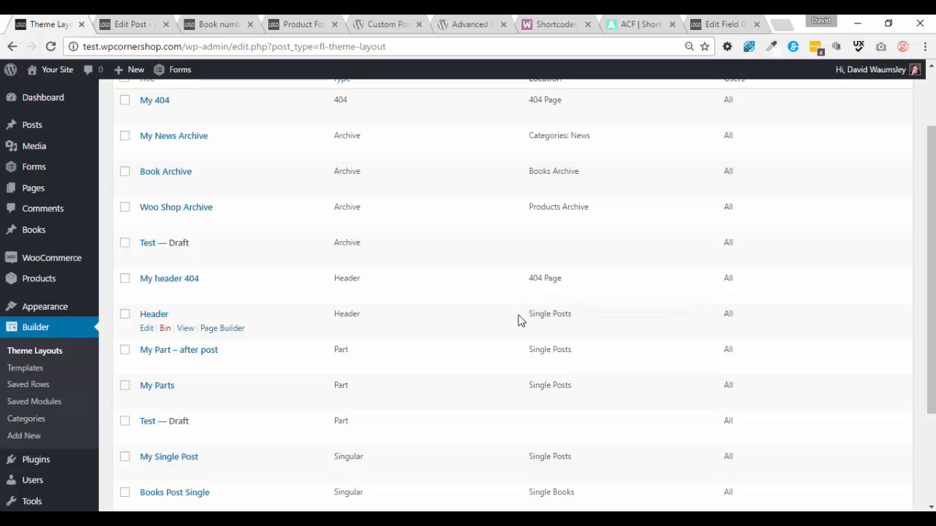
pyautogui.click(159, 319)
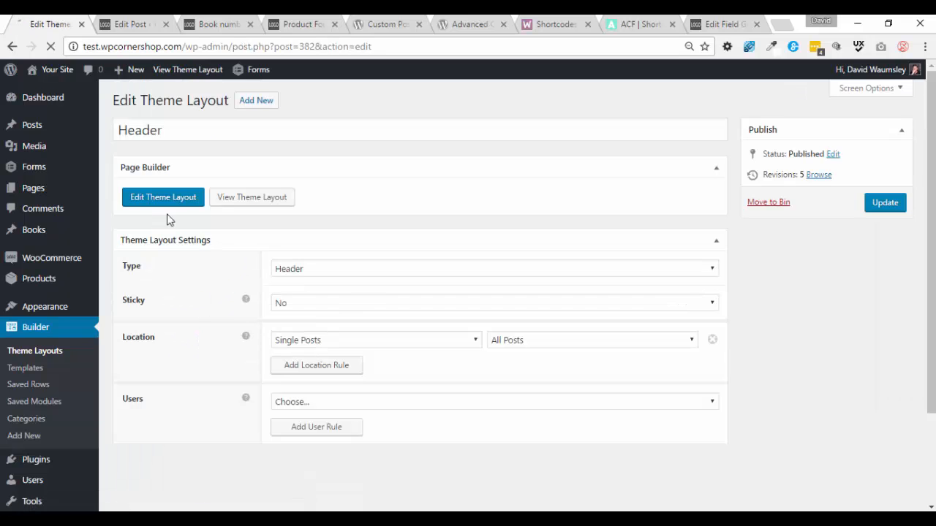
# - Check the available layout types and set the header's Sticky option to Yes
pyautogui.click(605, 275)
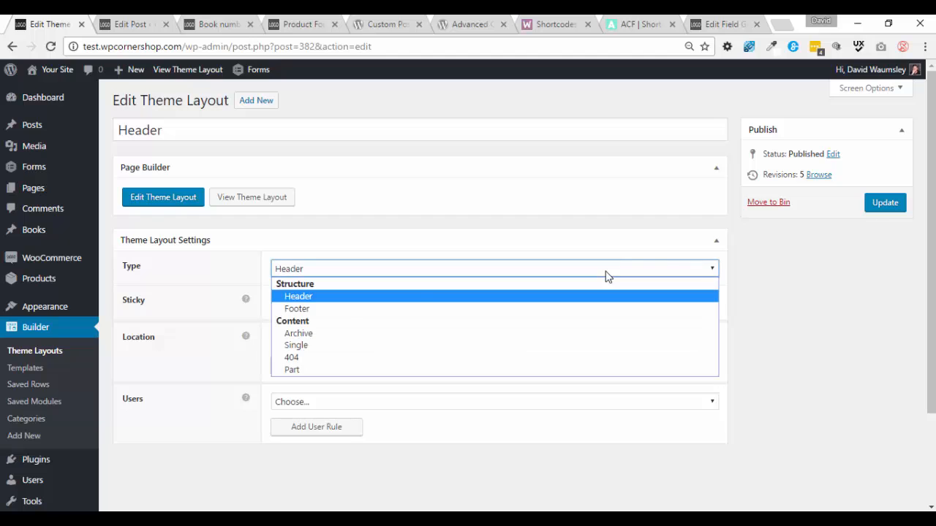
pyautogui.click(180, 410)
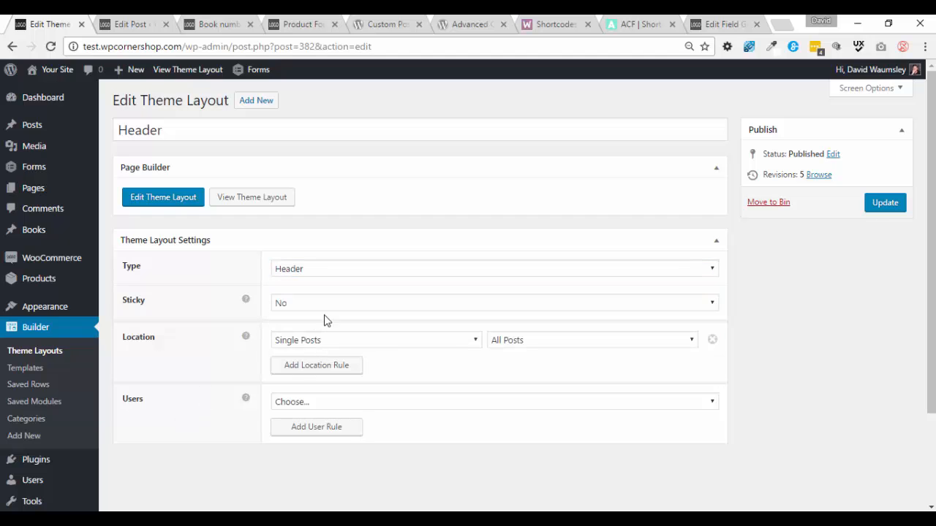
pyautogui.click(605, 302)
pyautogui.click(537, 322)
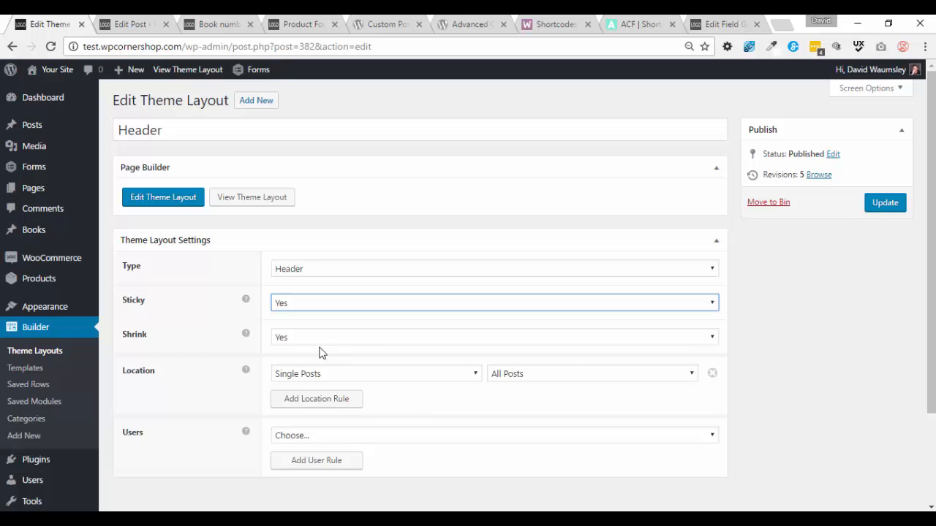
# - Examine the content types, archives and individual posts offered by the header's location rule, leaving the rule as it is
pyautogui.click(459, 377)
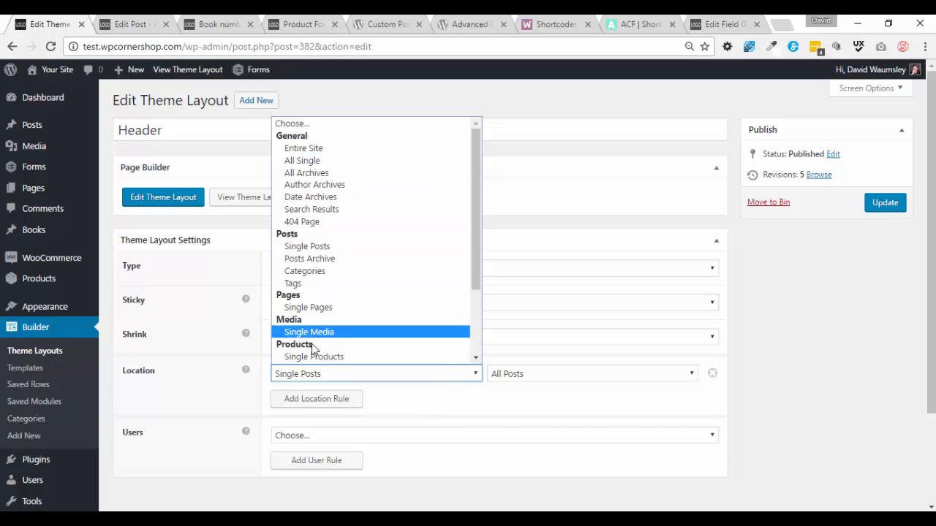
pyautogui.click(687, 377)
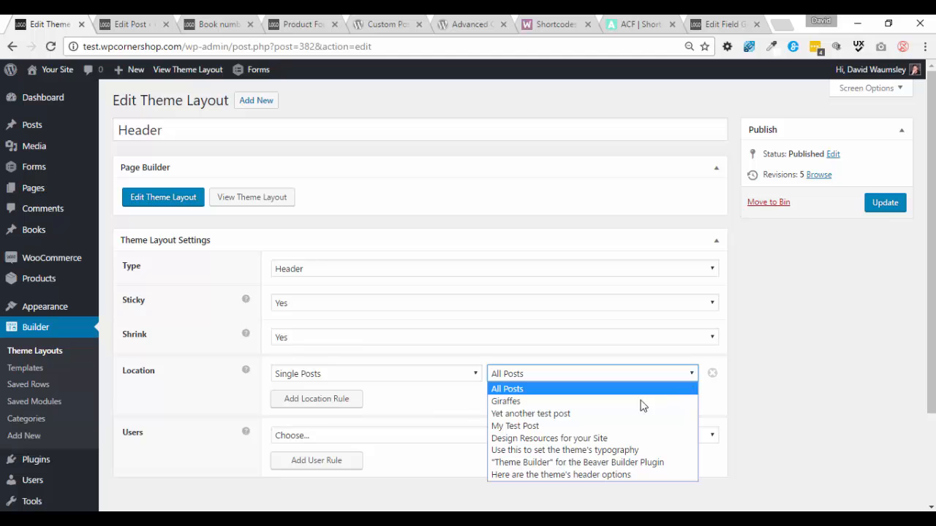
pyautogui.click(475, 374)
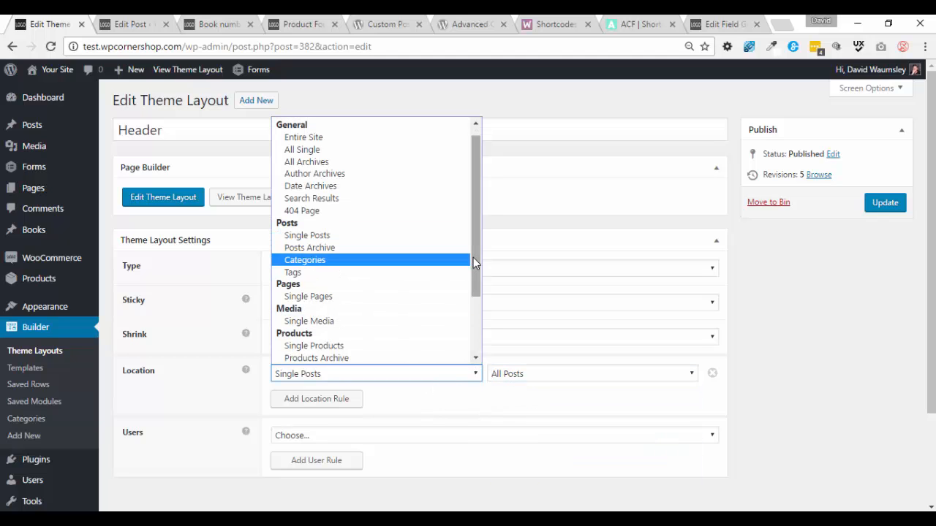
pyautogui.moveTo(472, 257); pyautogui.dragTo(426, 315)
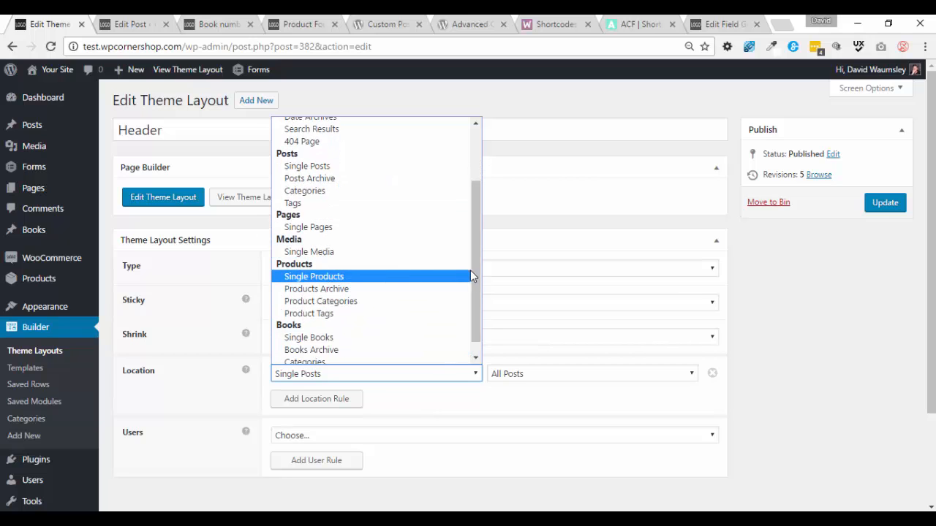
pyautogui.moveTo(474, 283); pyautogui.dragTo(472, 299)
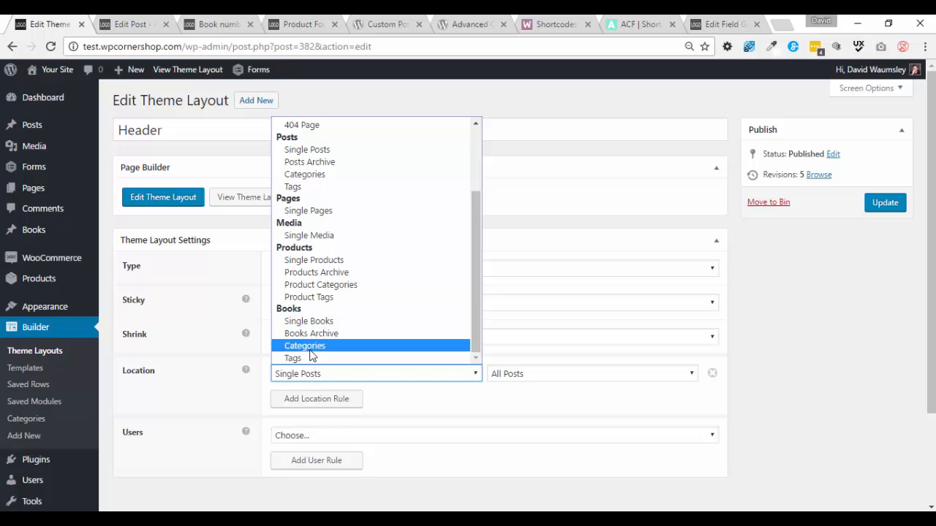
pyautogui.click(790, 322)
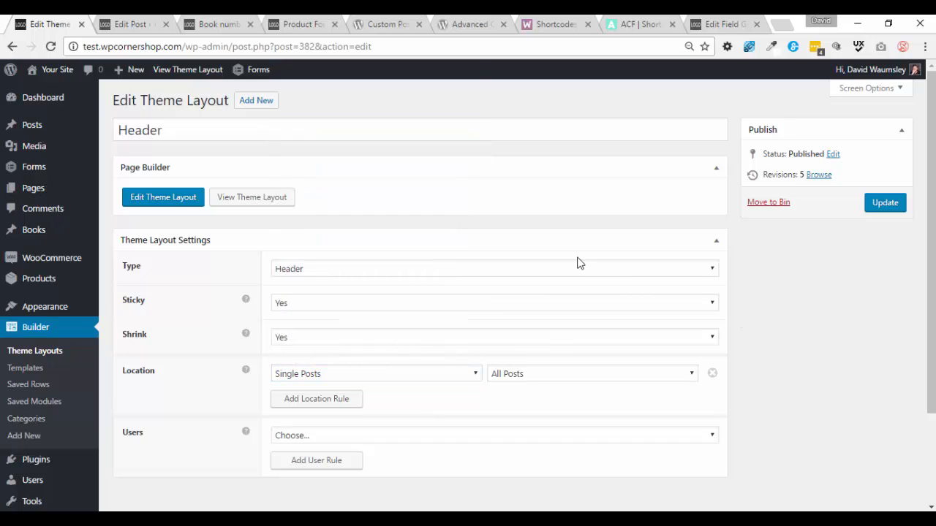
# - View the Header layout in the page builder, leave it without changes and return to the theme layouts list
pyautogui.click(183, 203)
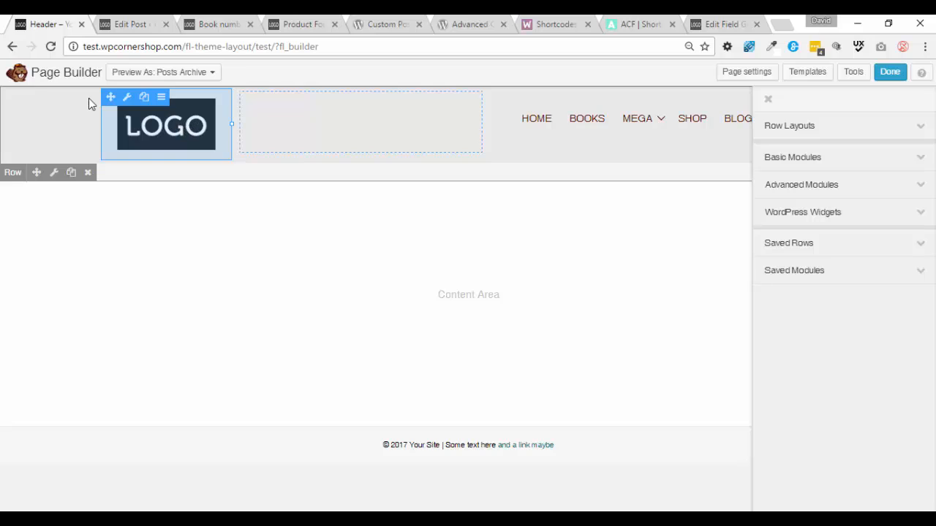
pyautogui.click(11, 48)
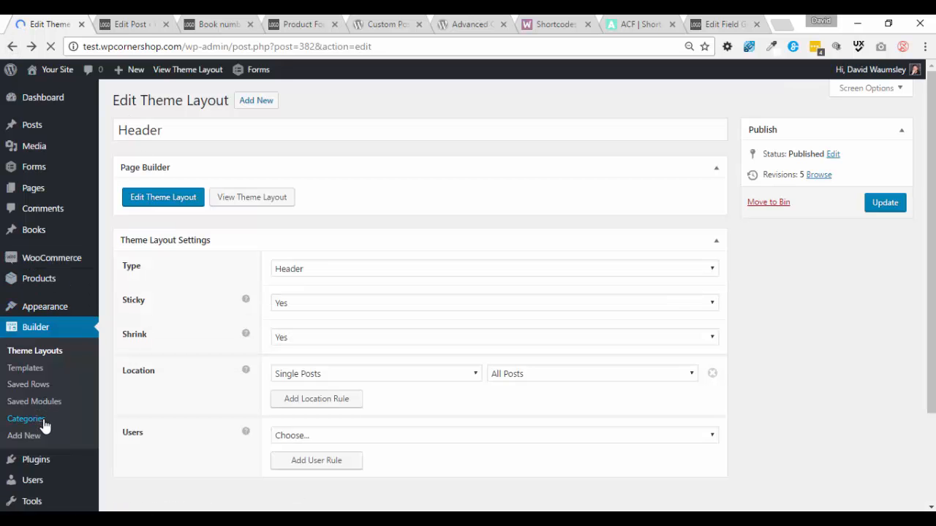
pyautogui.click(43, 350)
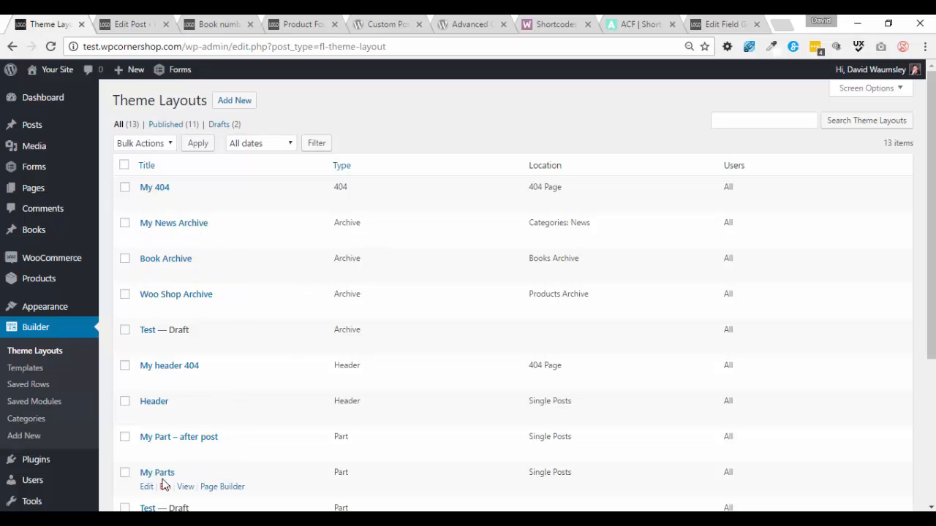
# - Open the My Parts theme layout for editing and examine its available position options, leaving the position as it is
pyautogui.scroll(-1, 278, 433)
pyautogui.click(155, 407)
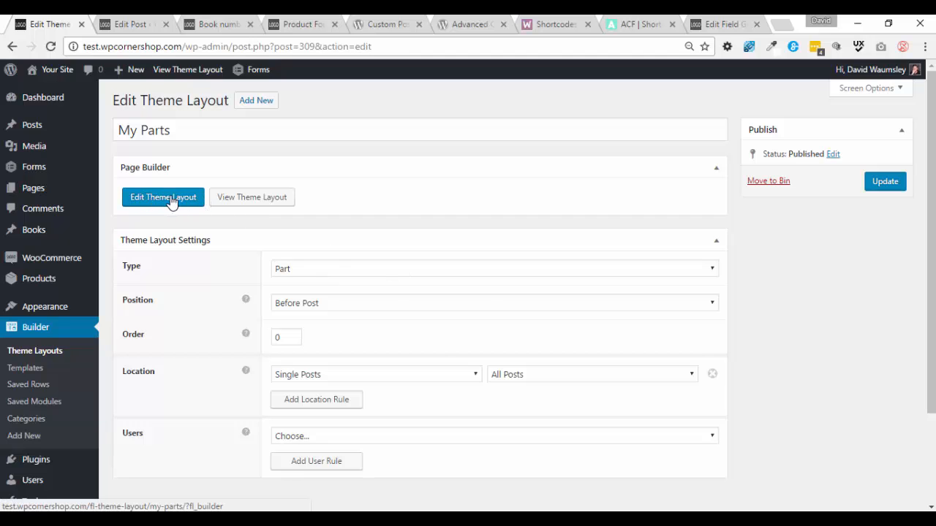
pyautogui.click(491, 304)
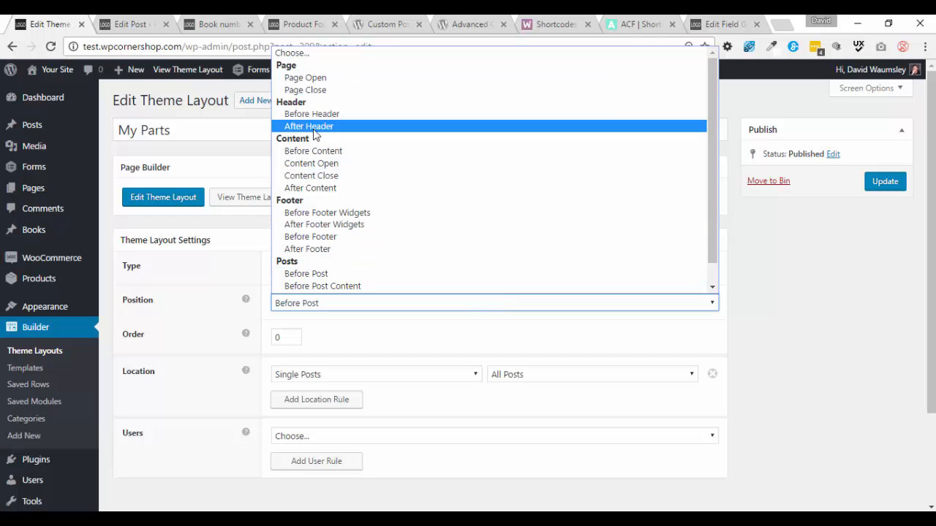
pyautogui.scroll(-1, 313, 281)
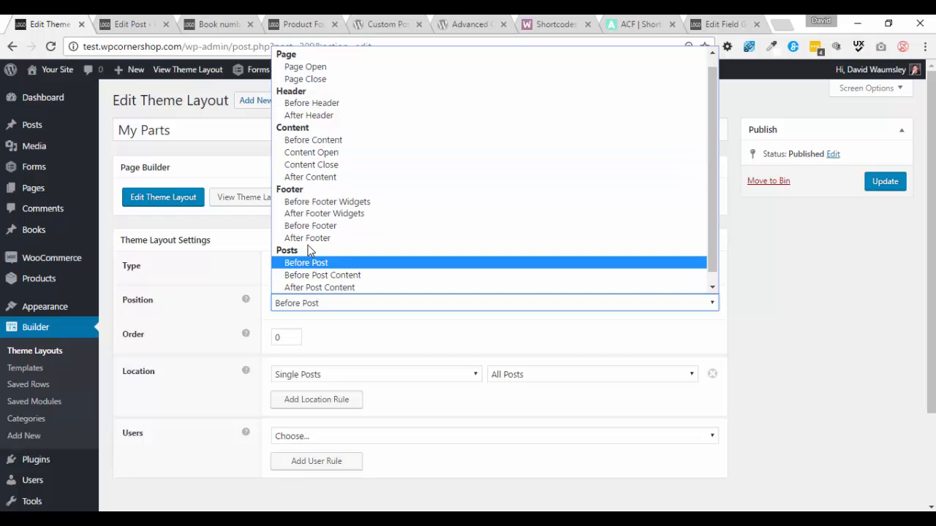
pyautogui.click(769, 383)
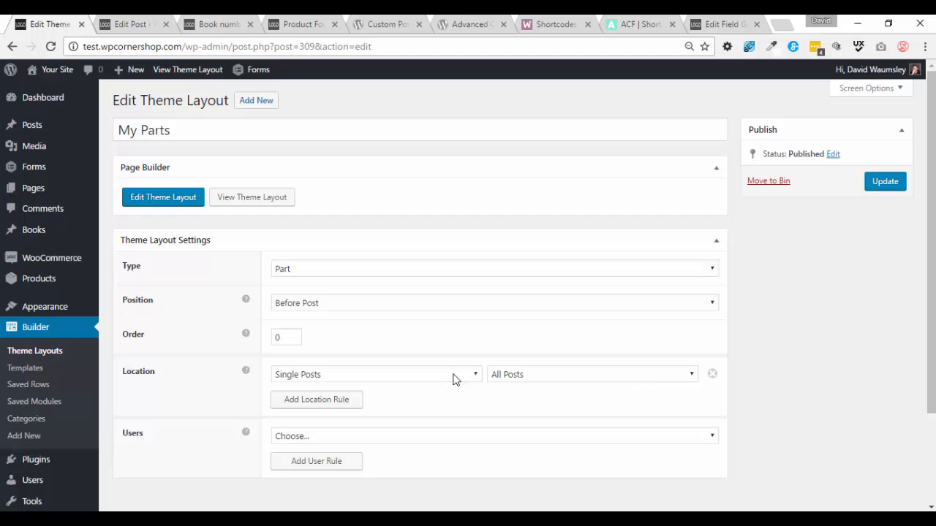
# - Set the My Parts location rule to Categories with News as the specific category
pyautogui.click(374, 379)
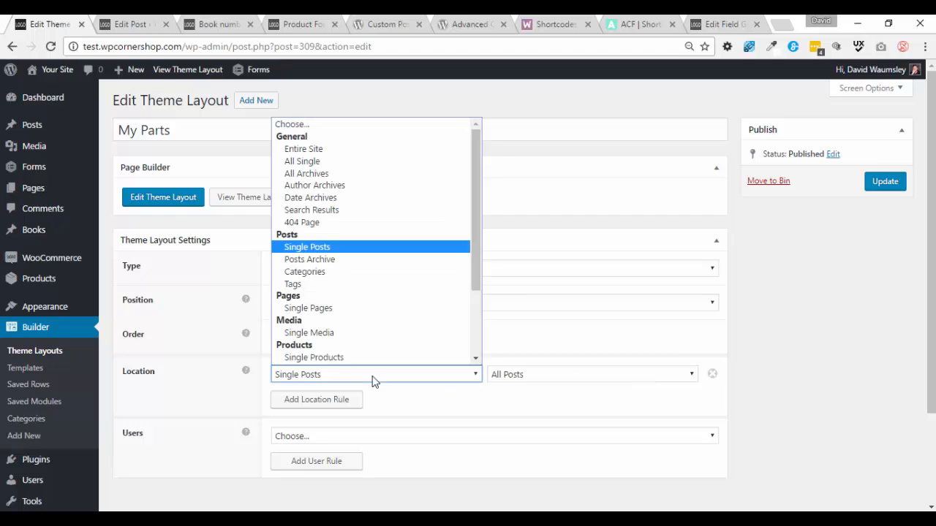
pyautogui.click(322, 273)
pyautogui.click(685, 377)
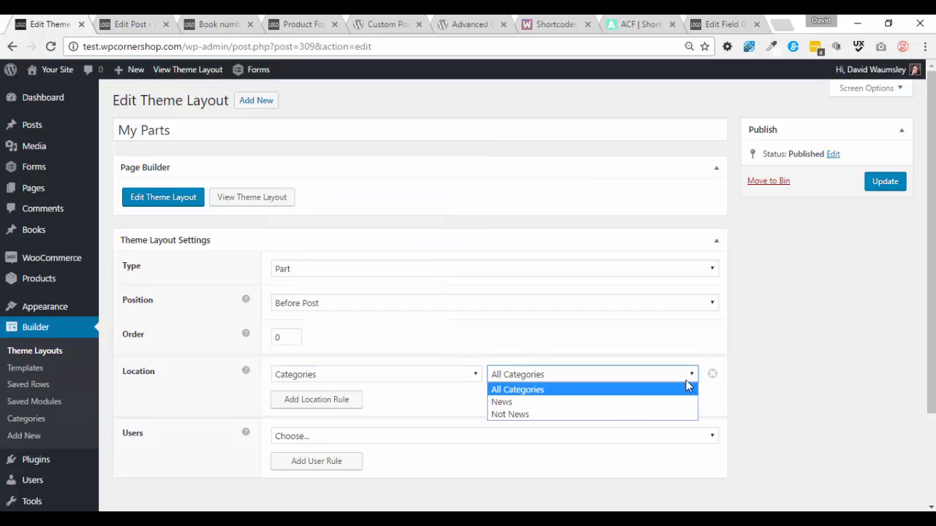
pyautogui.click(618, 403)
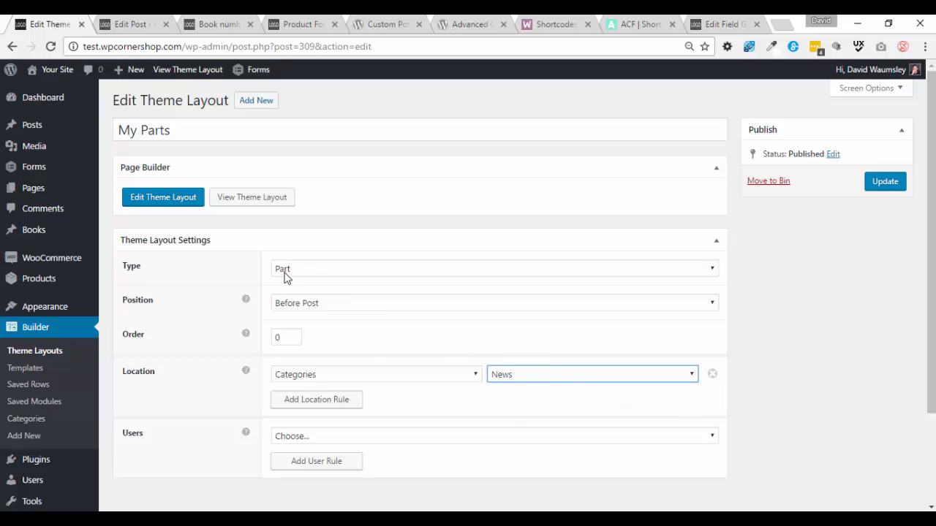